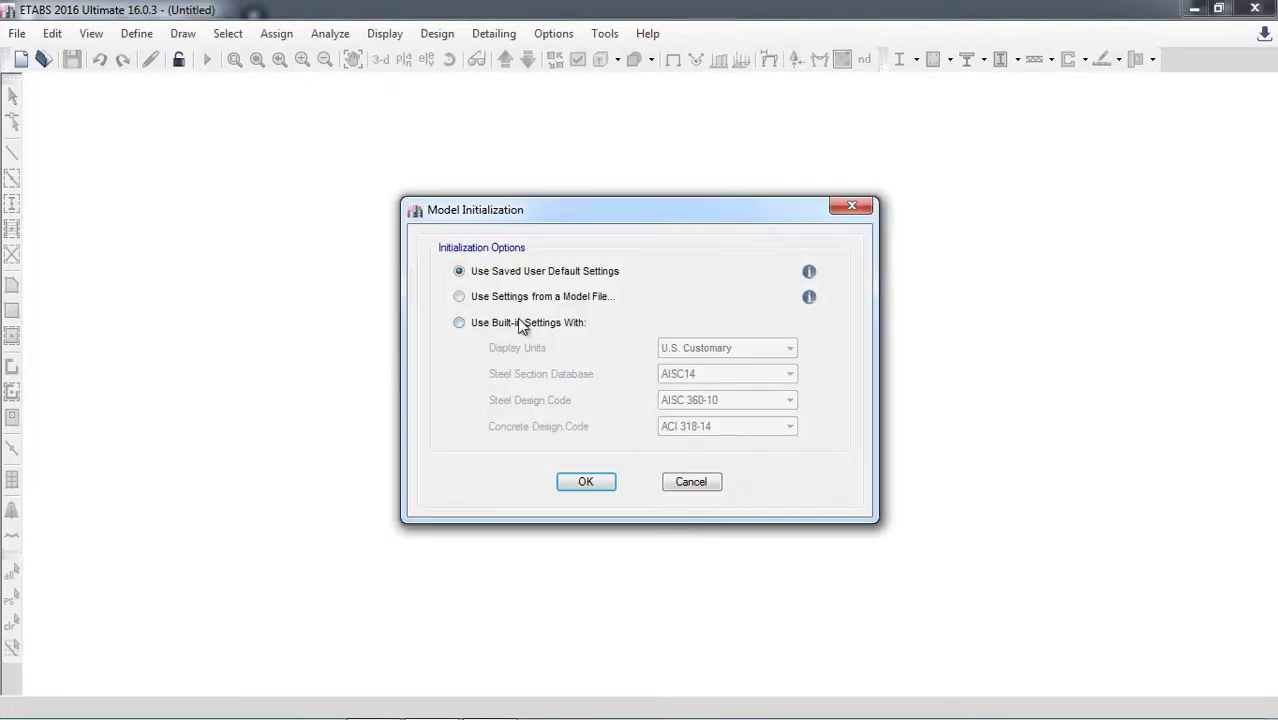
- Choose built-in settings with Metric SI display units, then bring up the textbook in the browser
{"action": "left_click", "coordinate": [520, 323]}
{"action": "left_click", "coordinate": [694, 351]}
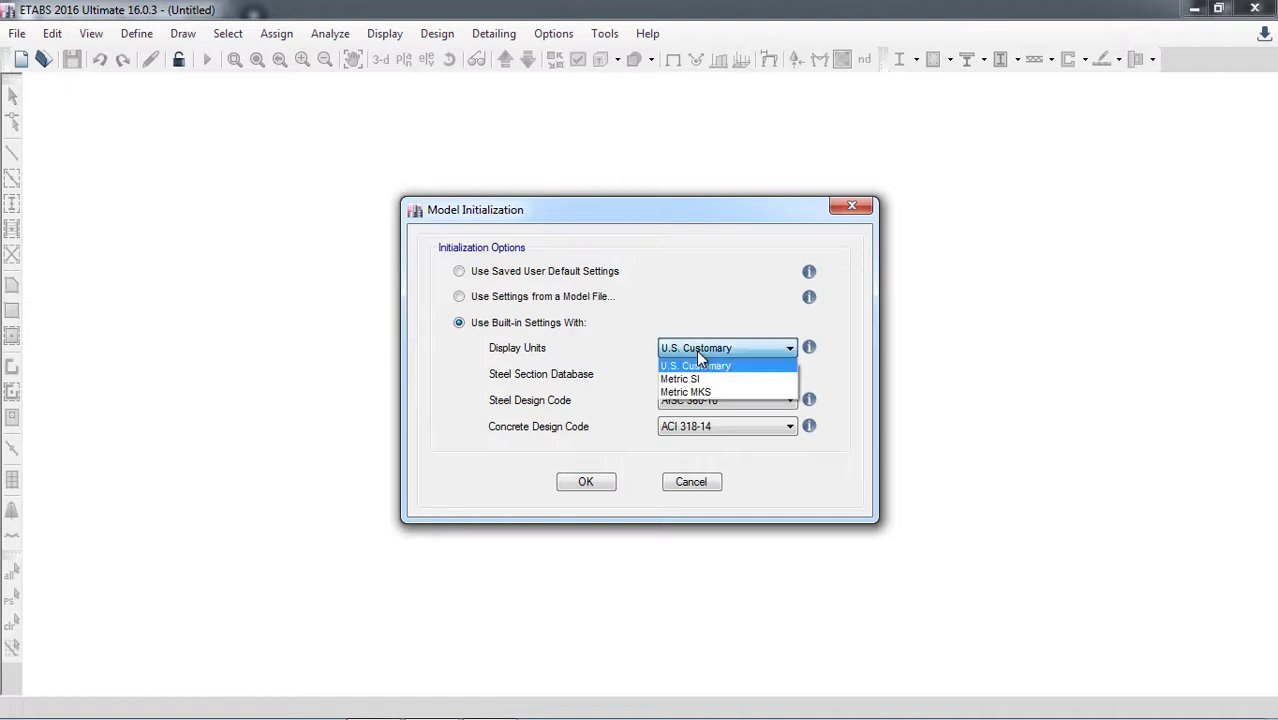
{"action": "left_click", "coordinate": [698, 372]}
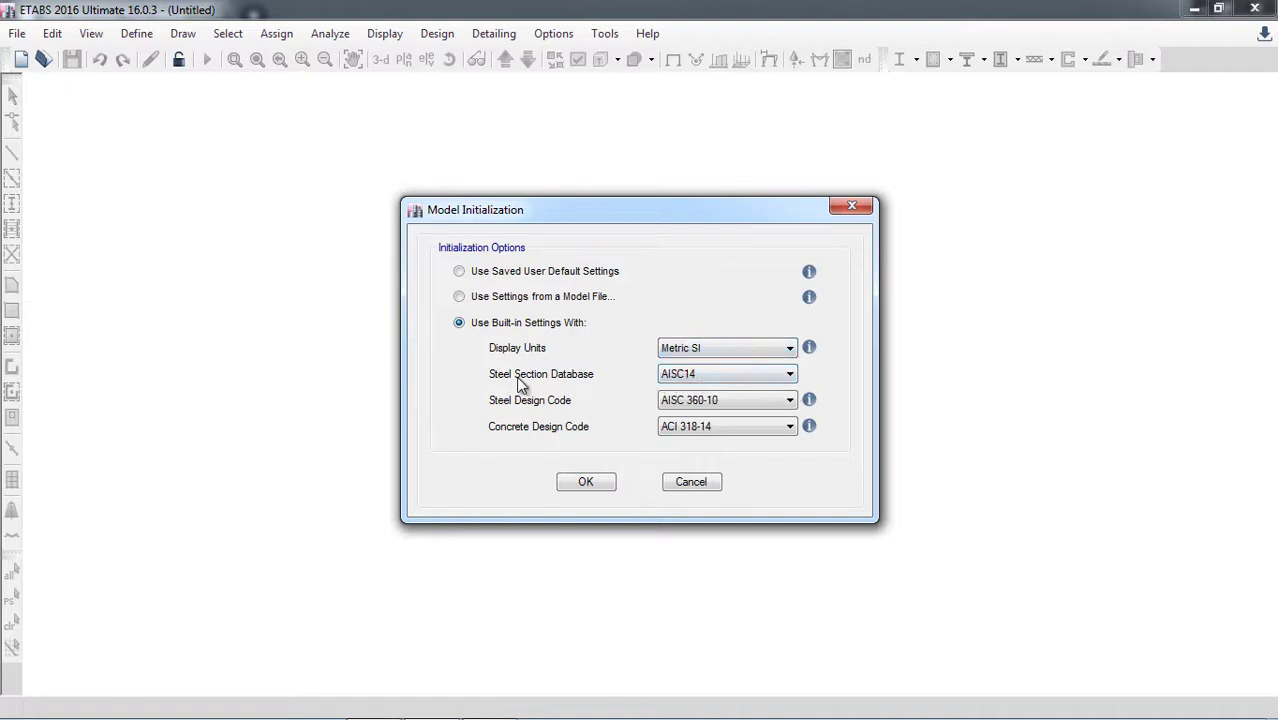
{"action": "mouse_move", "coordinate": [428, 706]}
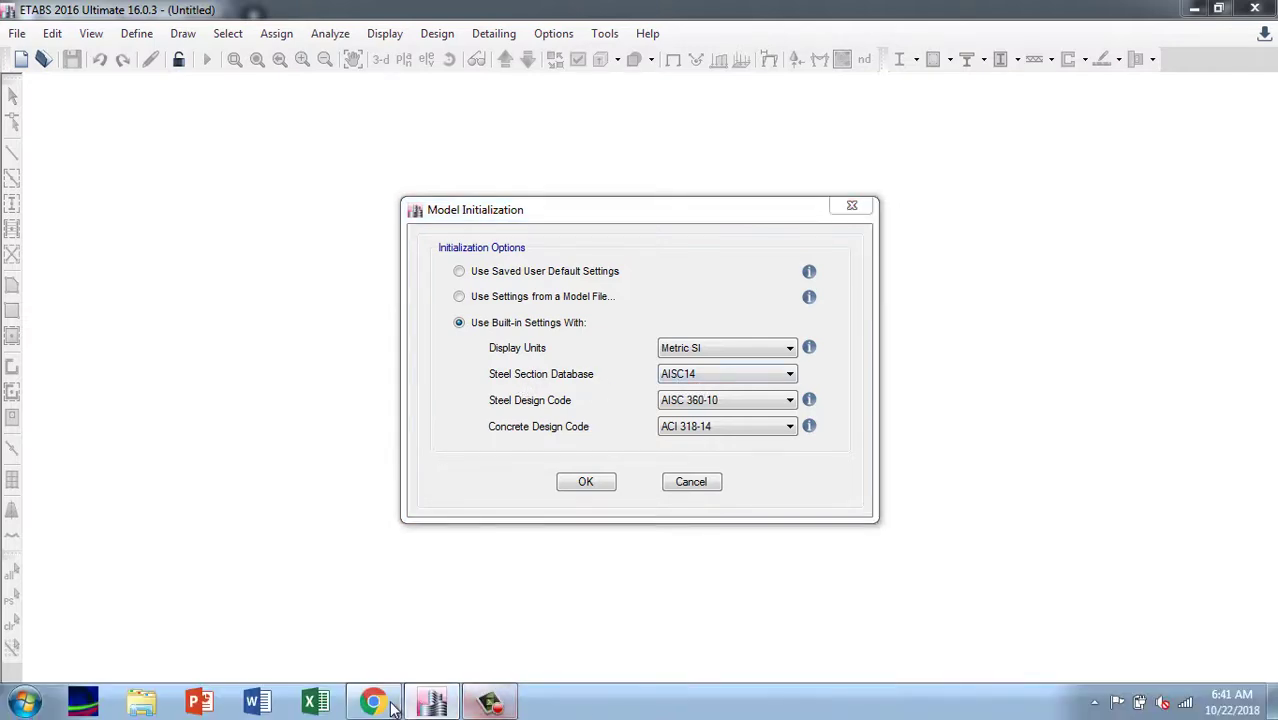
{"action": "left_click", "coordinate": [430, 703]}
- Scroll the textbook to the A36 W360 × 32.9 selection and return to ETABS Model Initialization
{"action": "scroll", "coordinate": [575, 528], "scroll_direction": "down", "scroll_amount": 10}
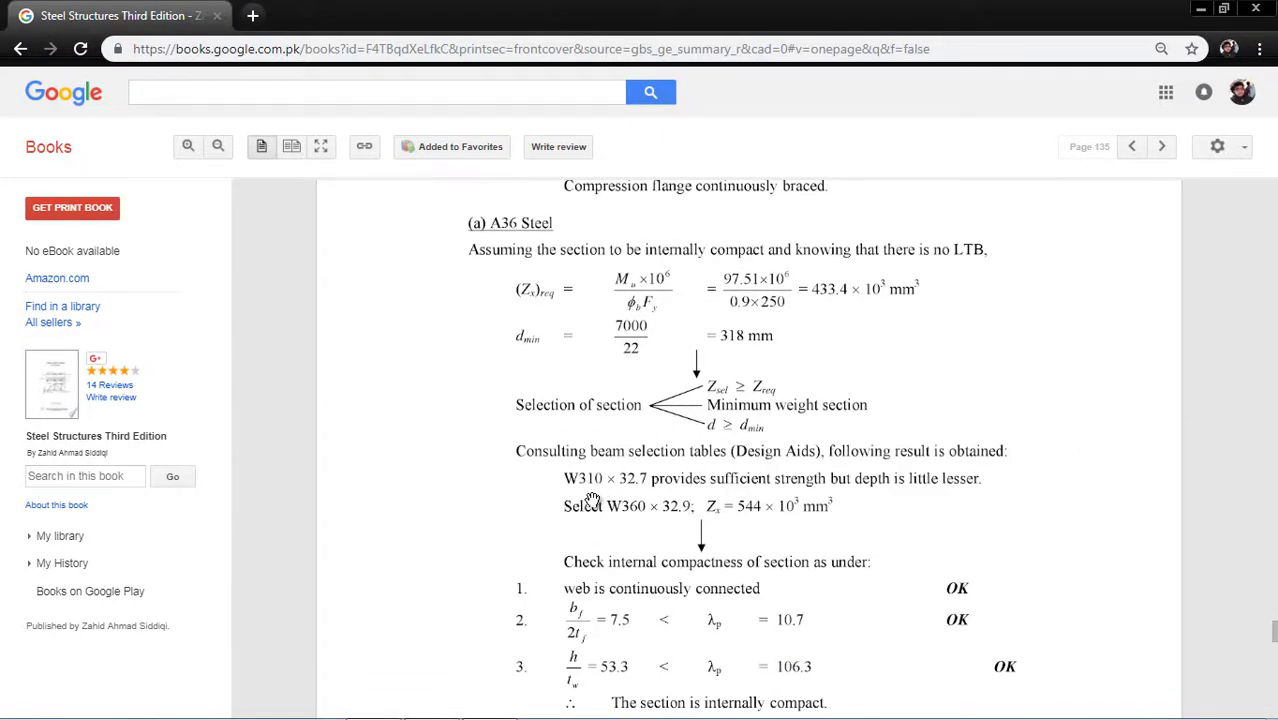
{"action": "mouse_move", "coordinate": [522, 710]}
{"action": "left_click", "coordinate": [446, 608]}
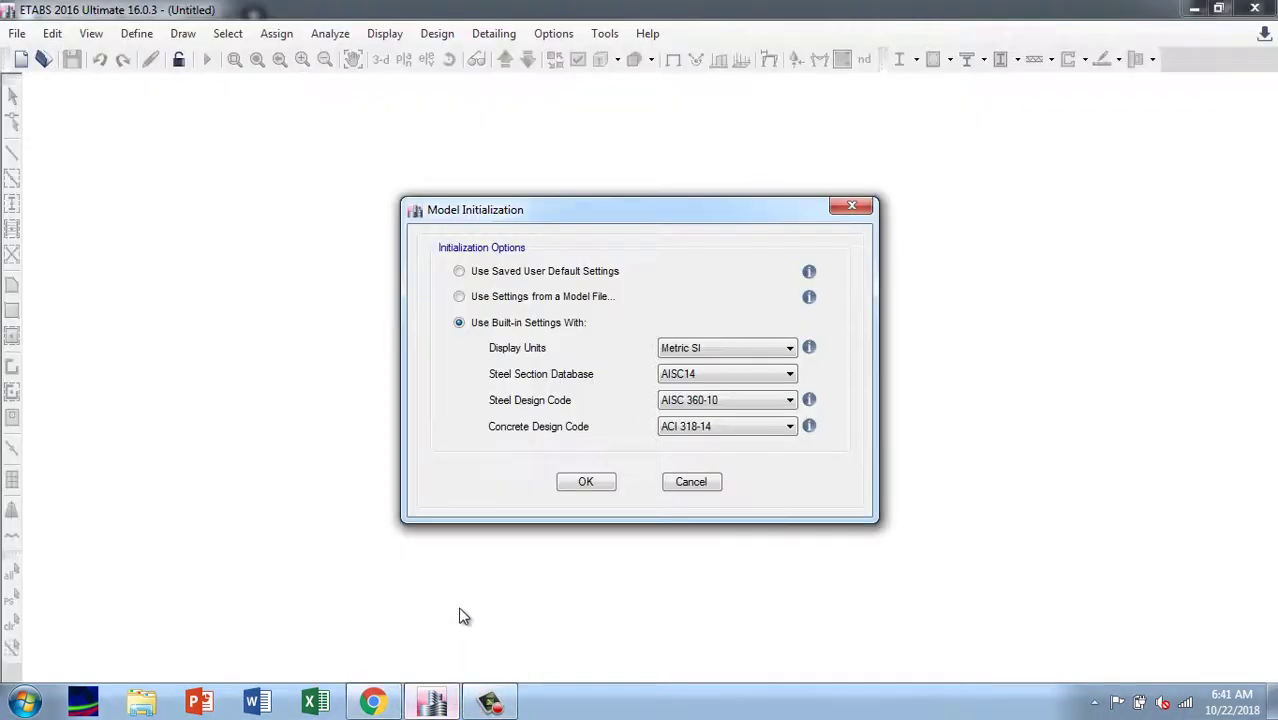
- Pick the AISC14M steel section database and accept the model initialization settings
{"action": "left_click", "coordinate": [686, 378]}
{"action": "left_click", "coordinate": [704, 403]}
{"action": "left_click", "coordinate": [705, 381]}
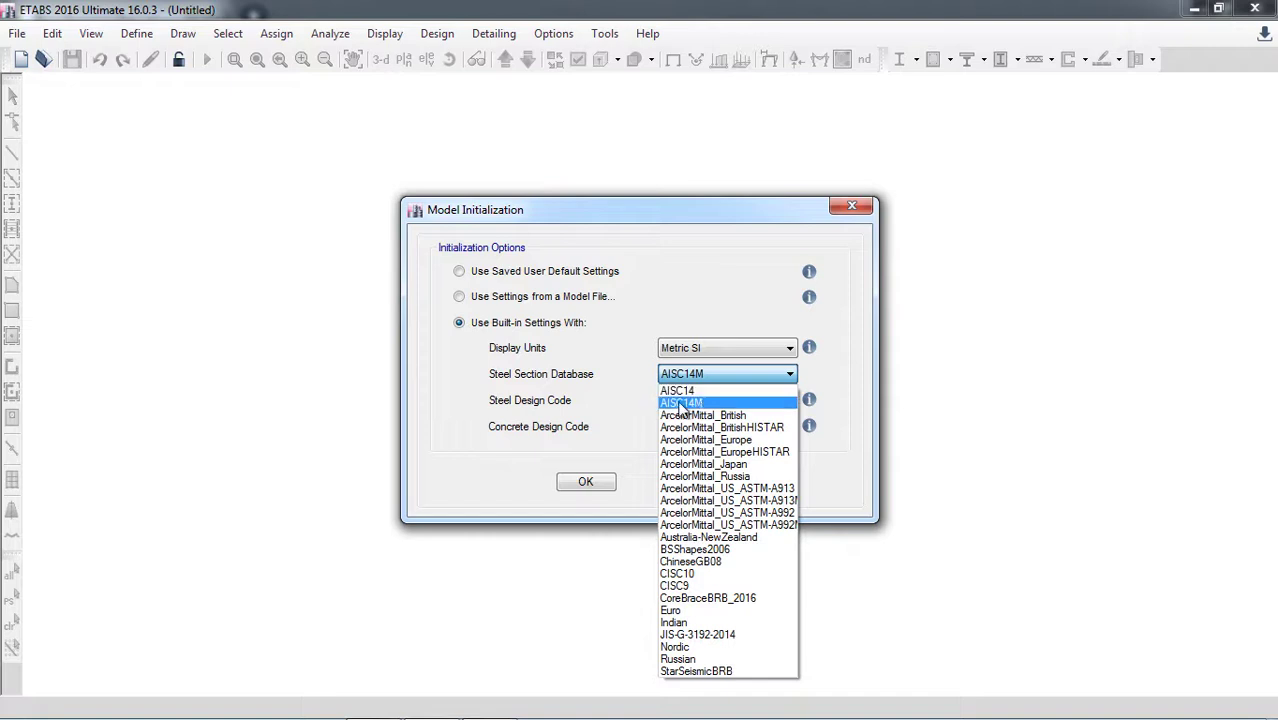
{"action": "left_click", "coordinate": [703, 404]}
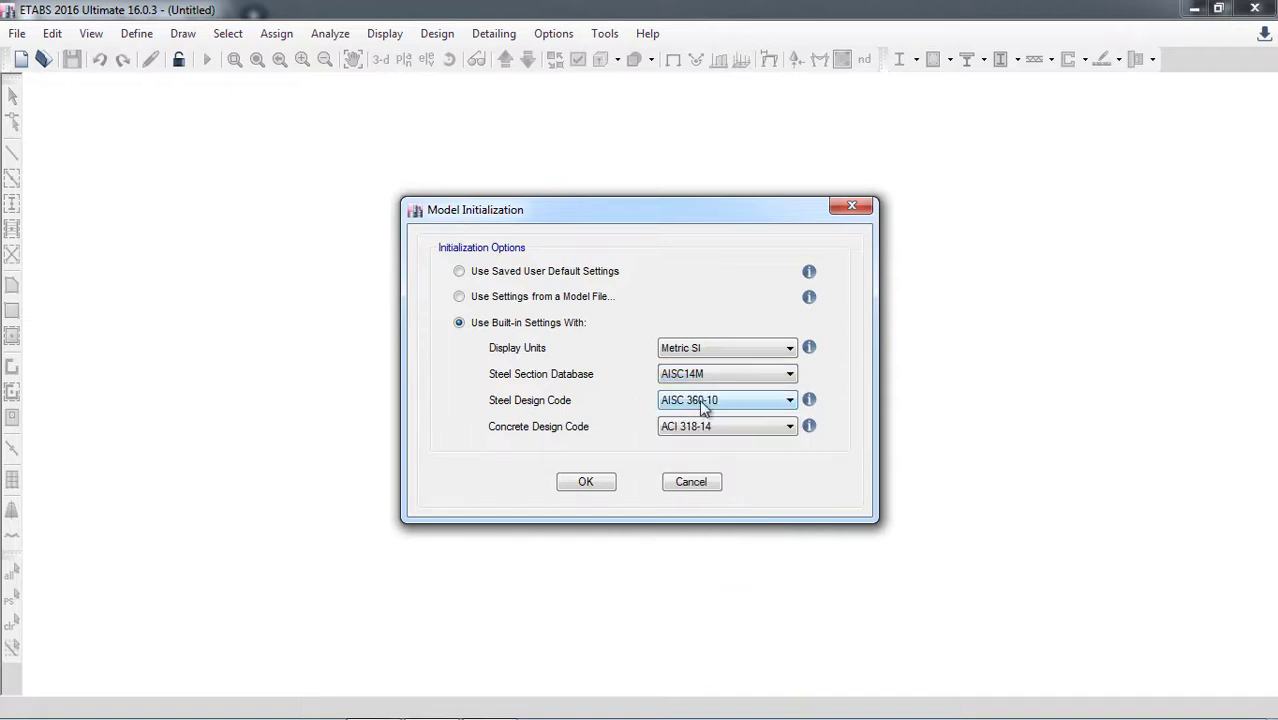
{"action": "left_click", "coordinate": [586, 483]}
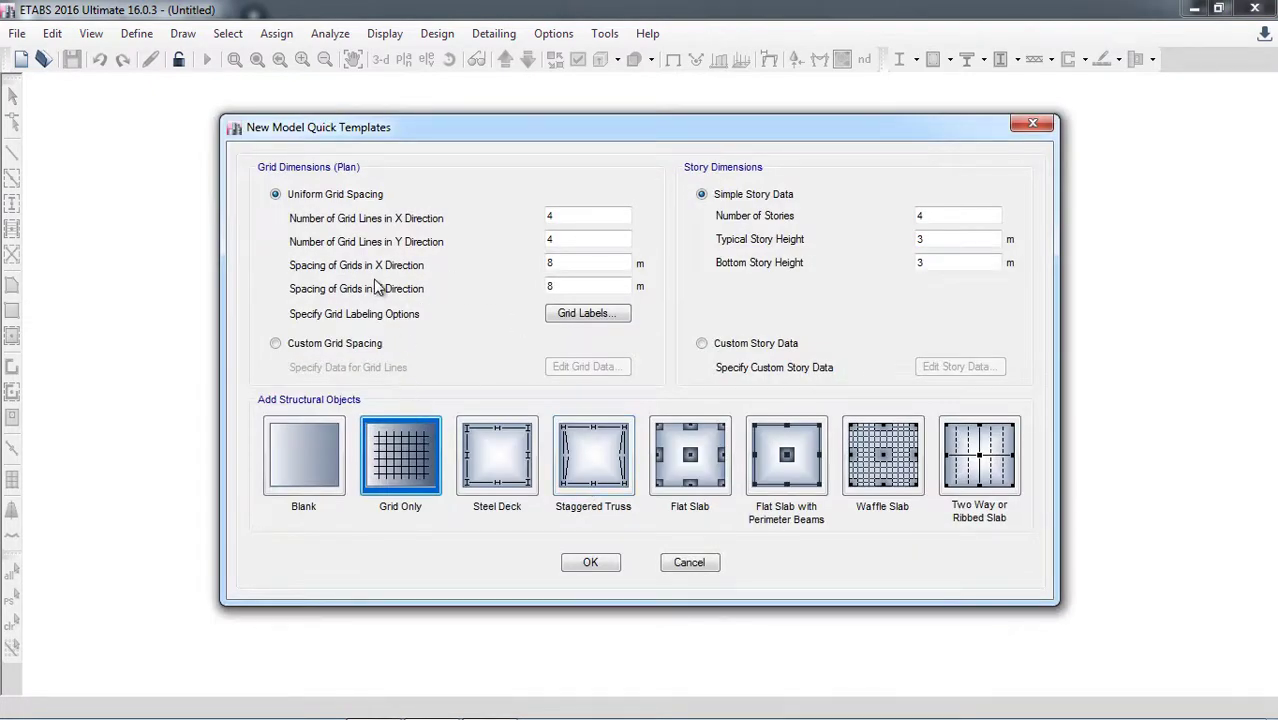
- Set 2 X grid lines and 1 Y grid line, with 7 m X spacing and 1 m Y spacing
{"action": "double_click", "coordinate": [556, 216]}
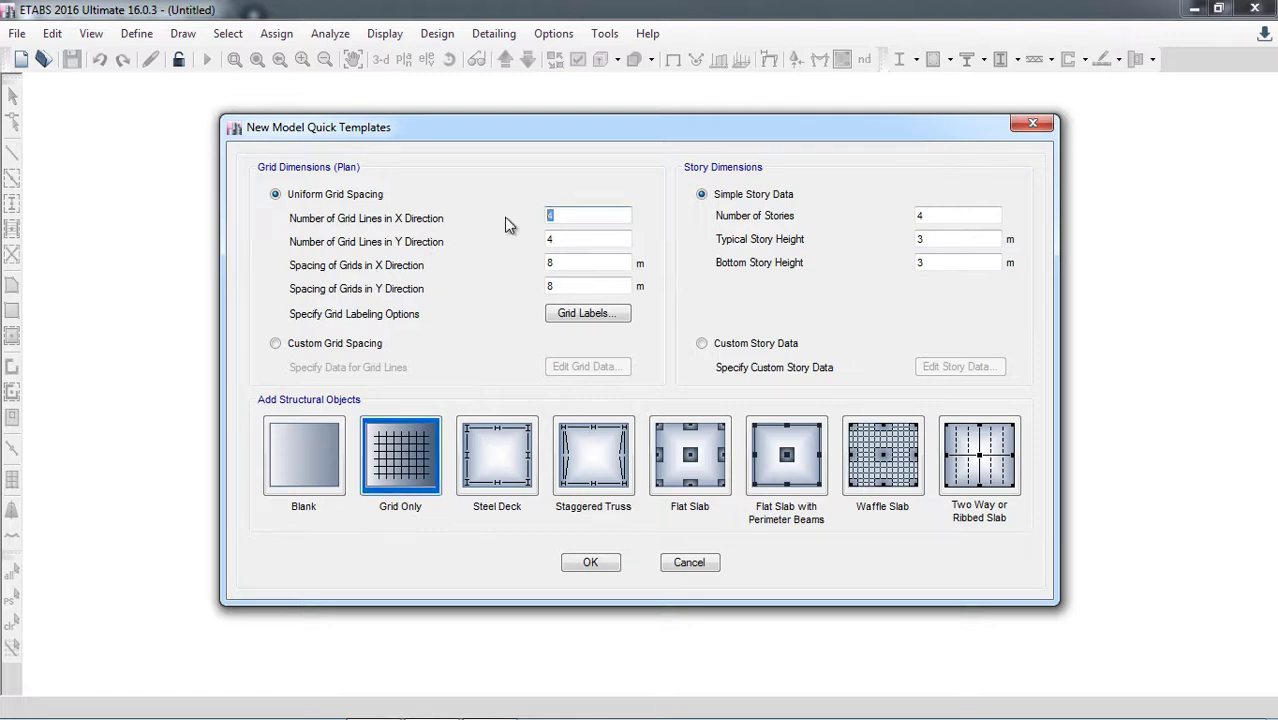
{"action": "type", "text": "2"}
{"action": "double_click", "coordinate": [567, 238]}
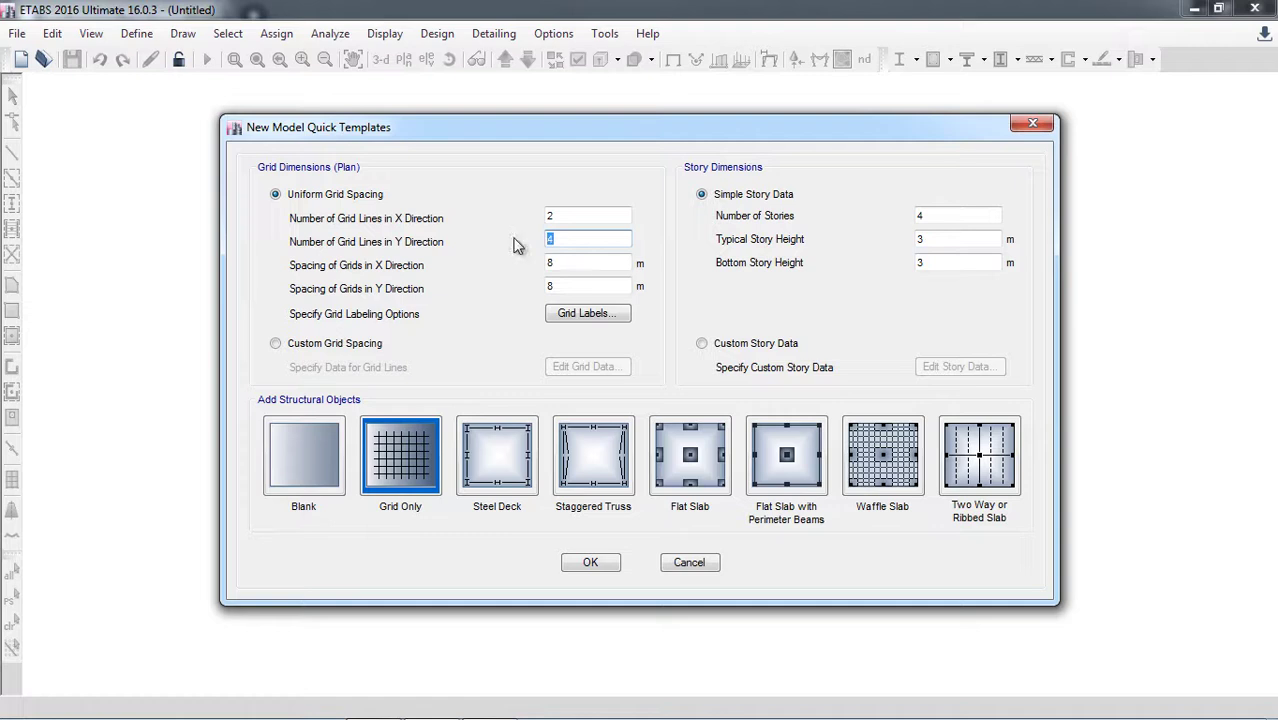
{"action": "key", "text": "Tab"}
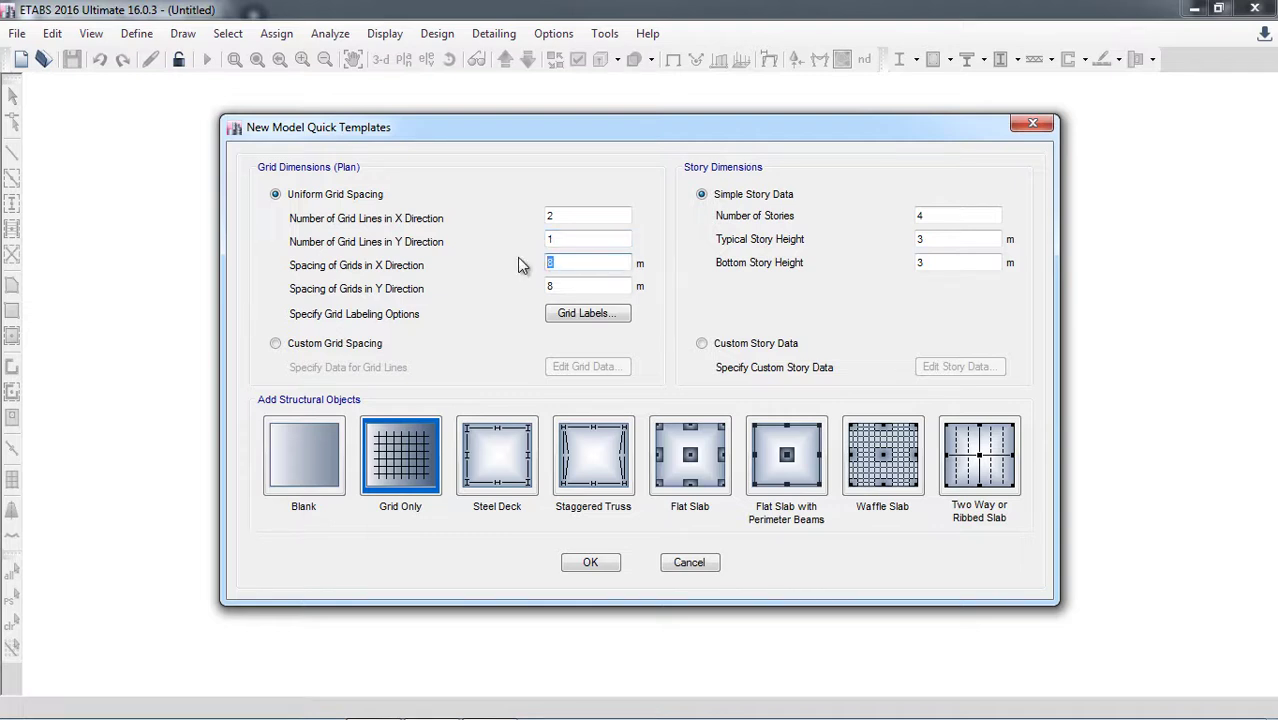
{"action": "type", "text": "7"}
{"action": "key", "text": "Tab"}
{"action": "type", "text": "1"}
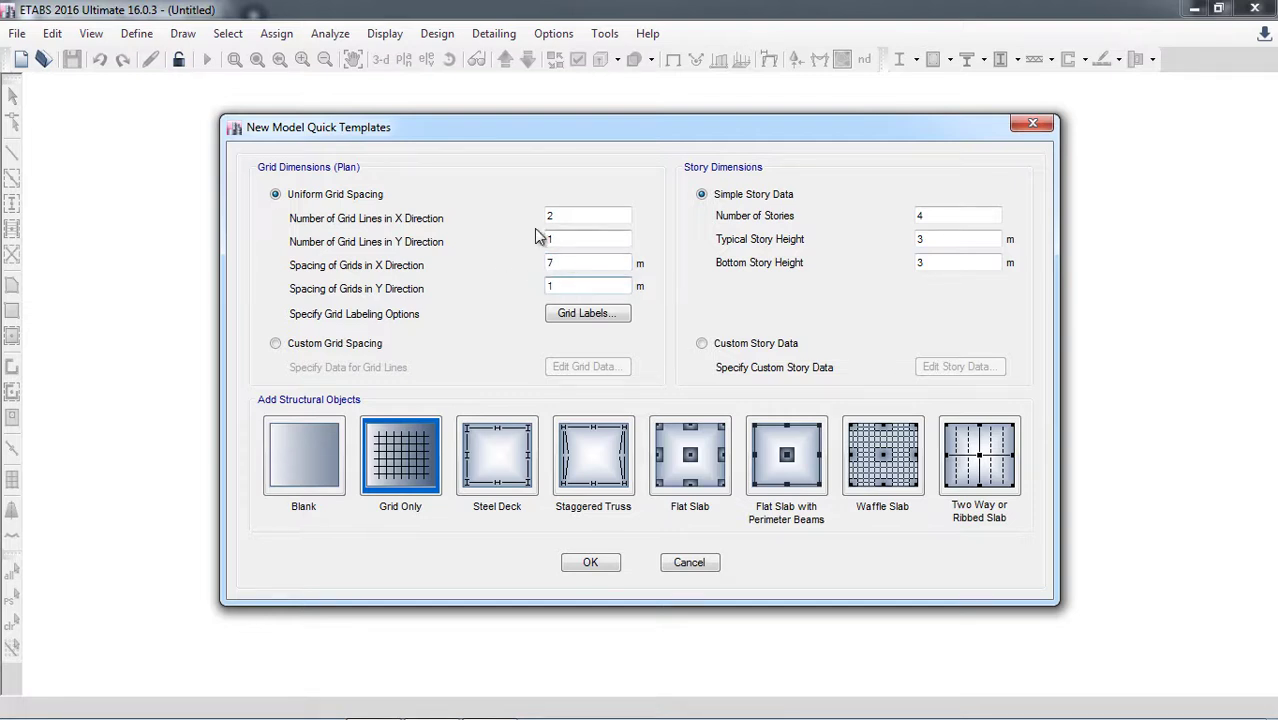
- Set one story with 1 m typical and bottom heights and create a Grid Only model
{"action": "double_click", "coordinate": [930, 215]}
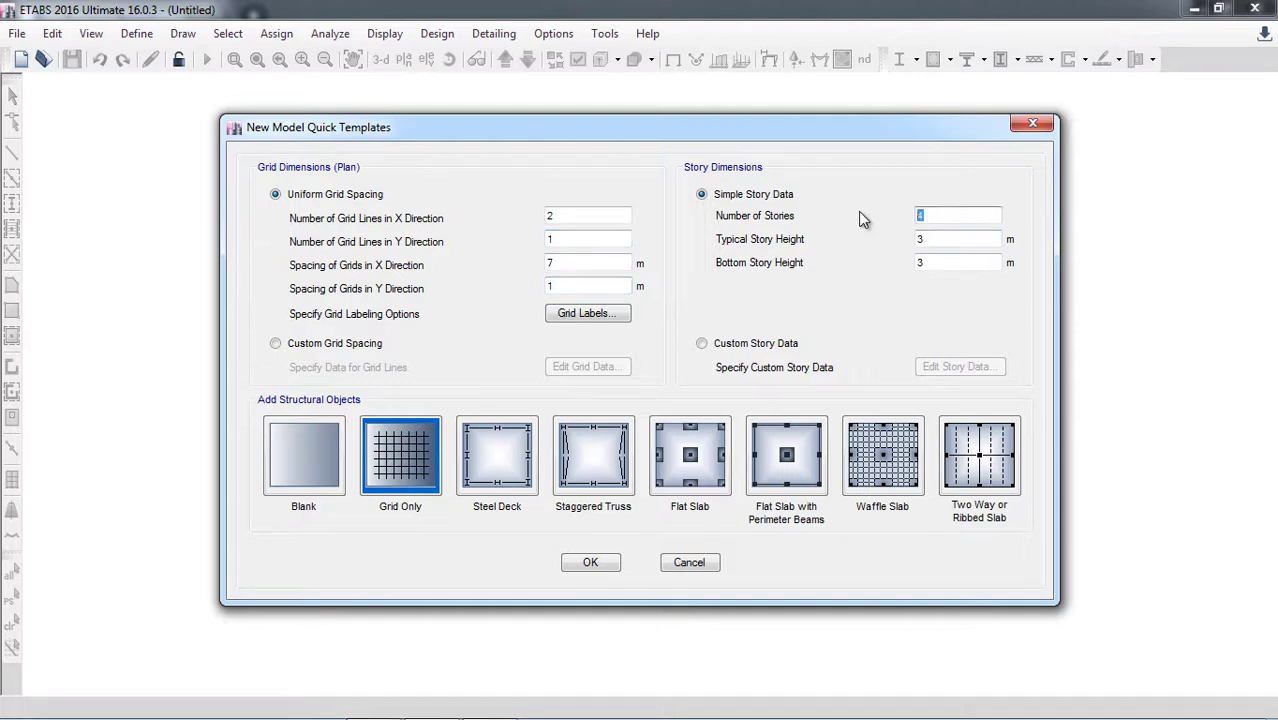
{"action": "type", "text": "1"}
{"action": "key", "text": "Tab"}
{"action": "type", "text": "1"}
{"action": "key", "text": "Tab"}
{"action": "type", "text": "1"}
{"action": "left_click", "coordinate": [942, 238]}
{"action": "left_click", "coordinate": [390, 453]}
{"action": "left_click", "coordinate": [594, 565]}
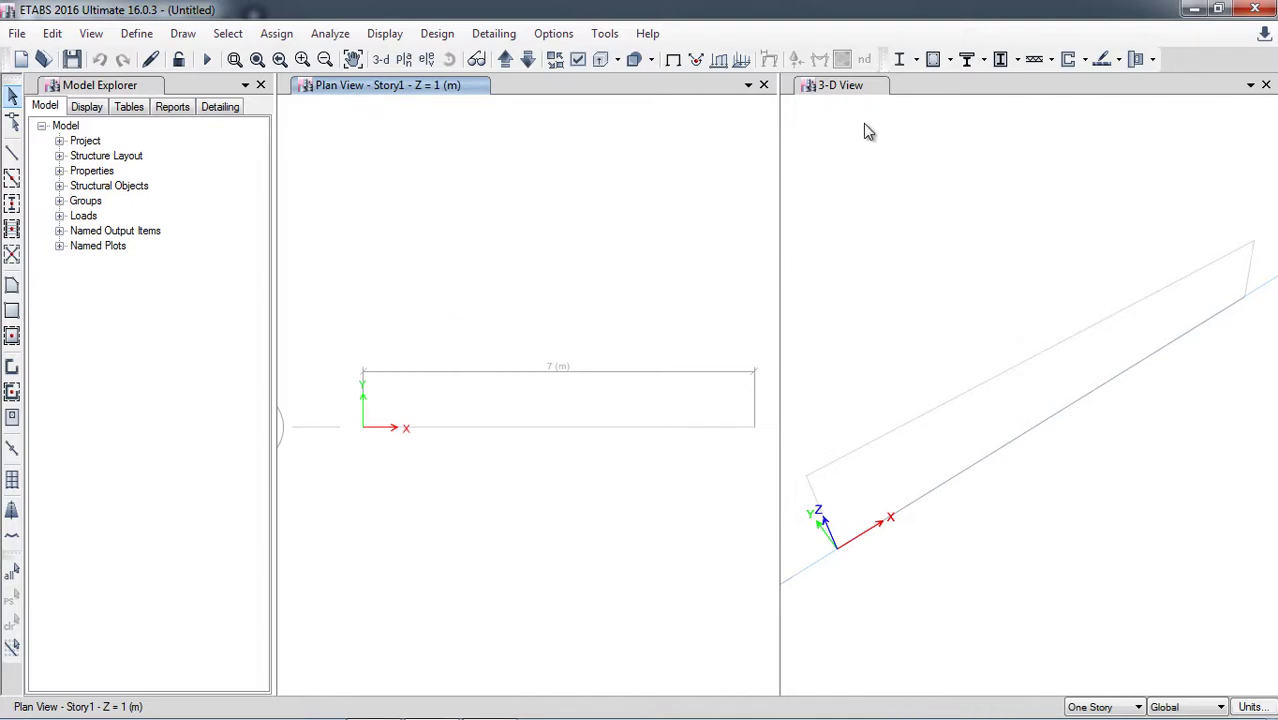
- Show Elevation View 1 and close the 3-D view so the elevation fills the window
{"action": "left_click", "coordinate": [426, 59]}
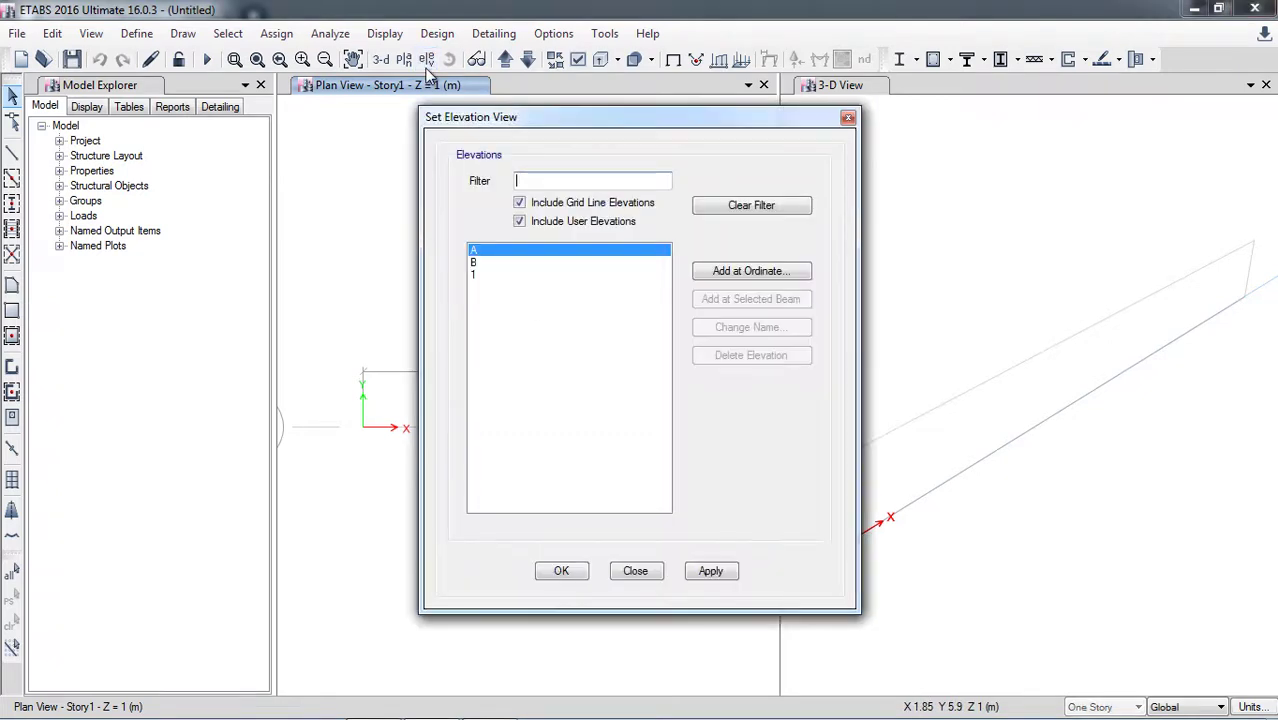
{"action": "left_click", "coordinate": [480, 274]}
{"action": "left_click", "coordinate": [708, 574]}
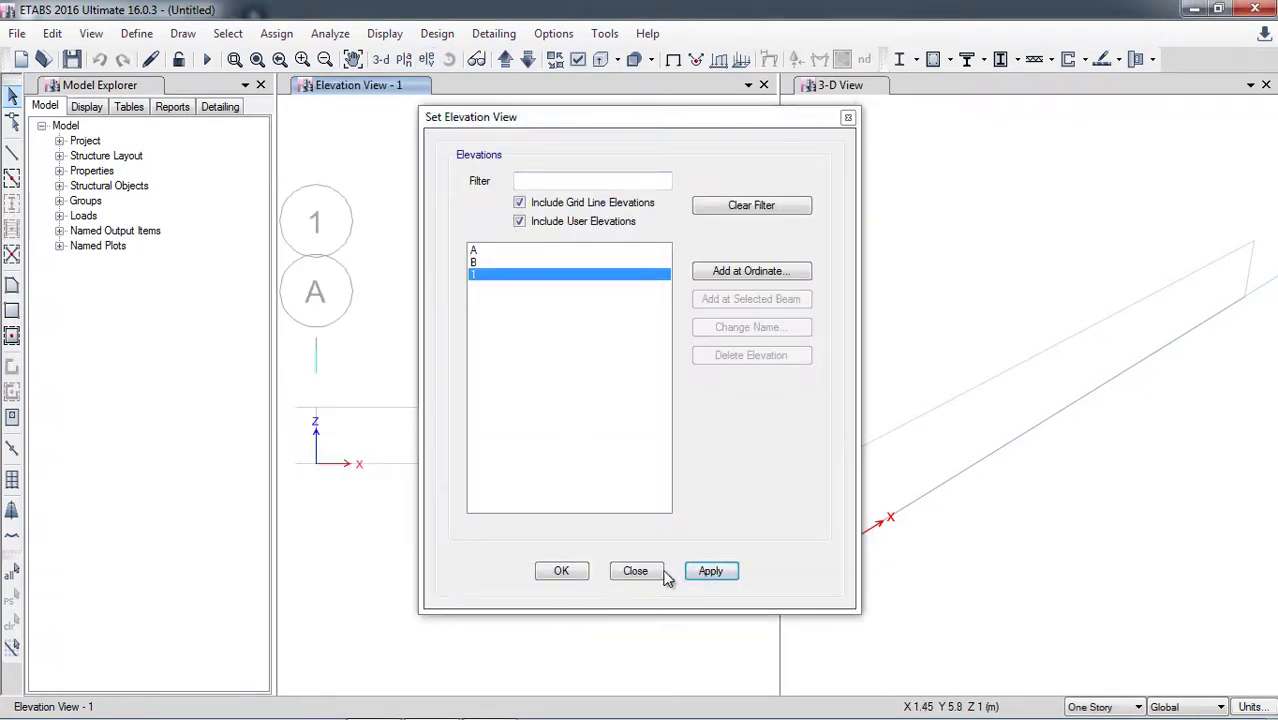
{"action": "left_click", "coordinate": [558, 573]}
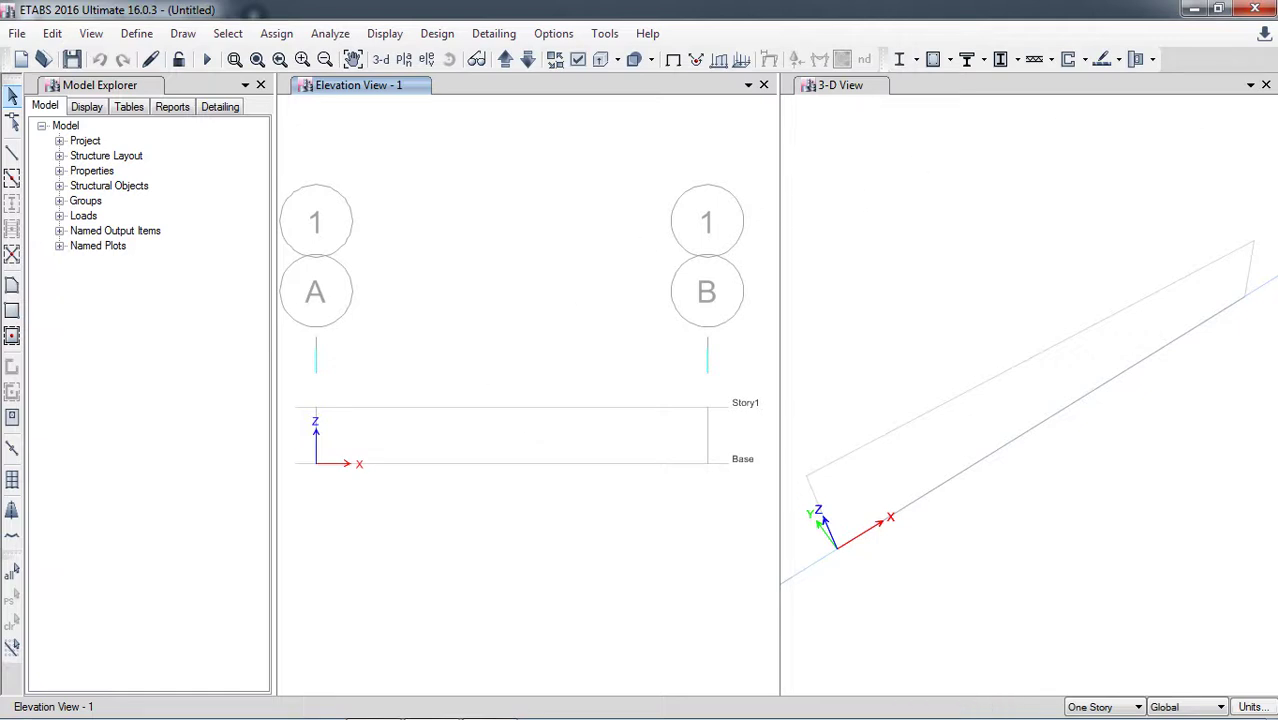
{"action": "left_click", "coordinate": [1266, 85]}
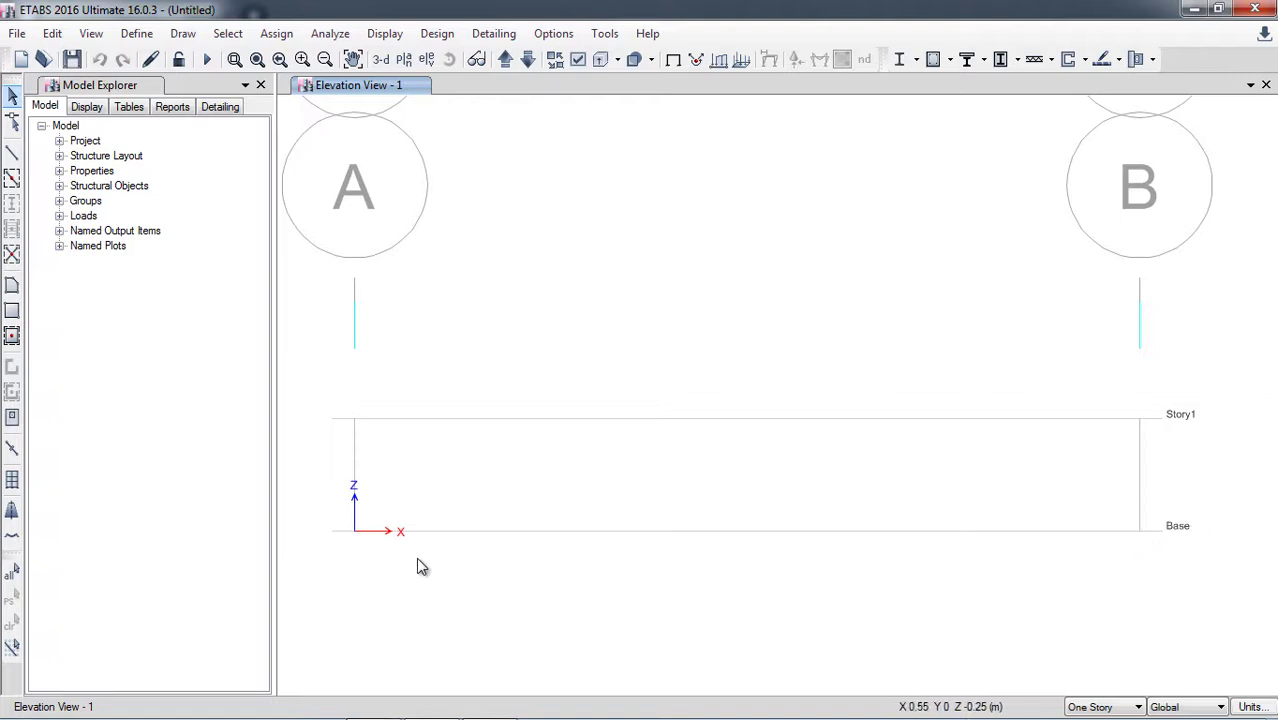
- Read Example 4.1's hand calculations on pages 134–136 through the W360 × 32.9 final selection, then return to ETABS
{"action": "left_click", "coordinate": [372, 702]}
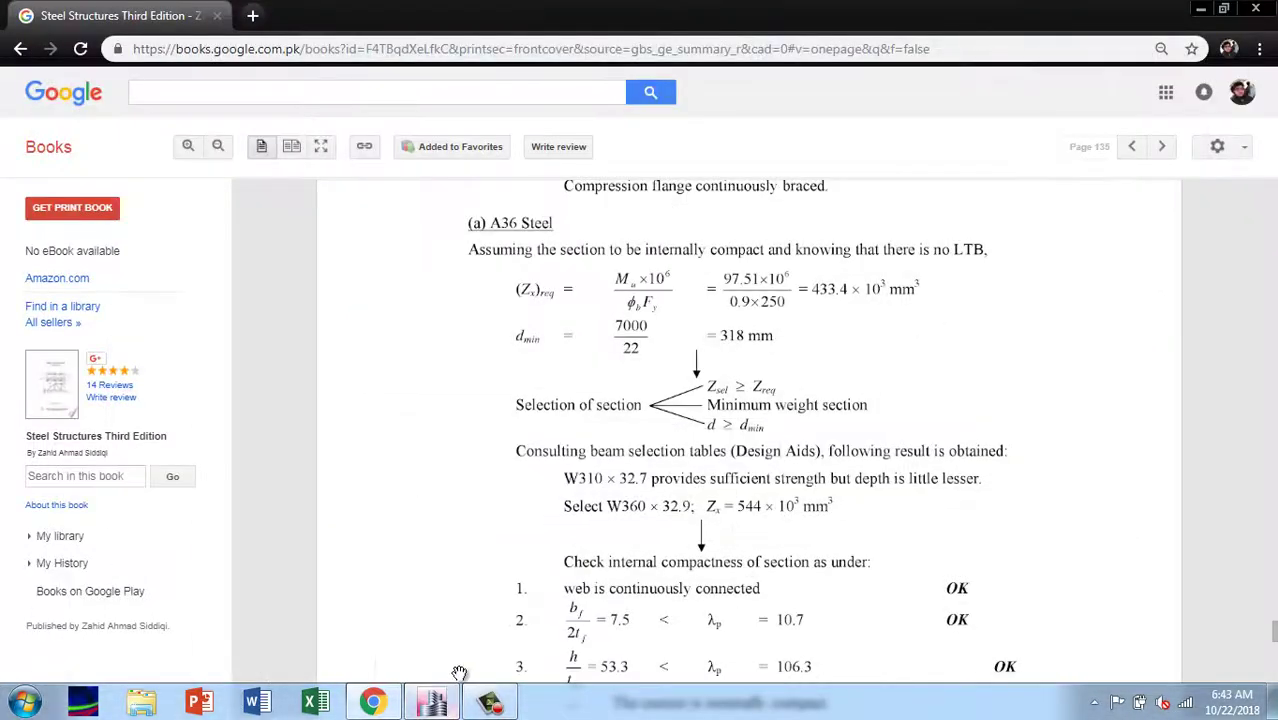
{"action": "scroll", "coordinate": [496, 525], "scroll_direction": "up", "scroll_amount": 10}
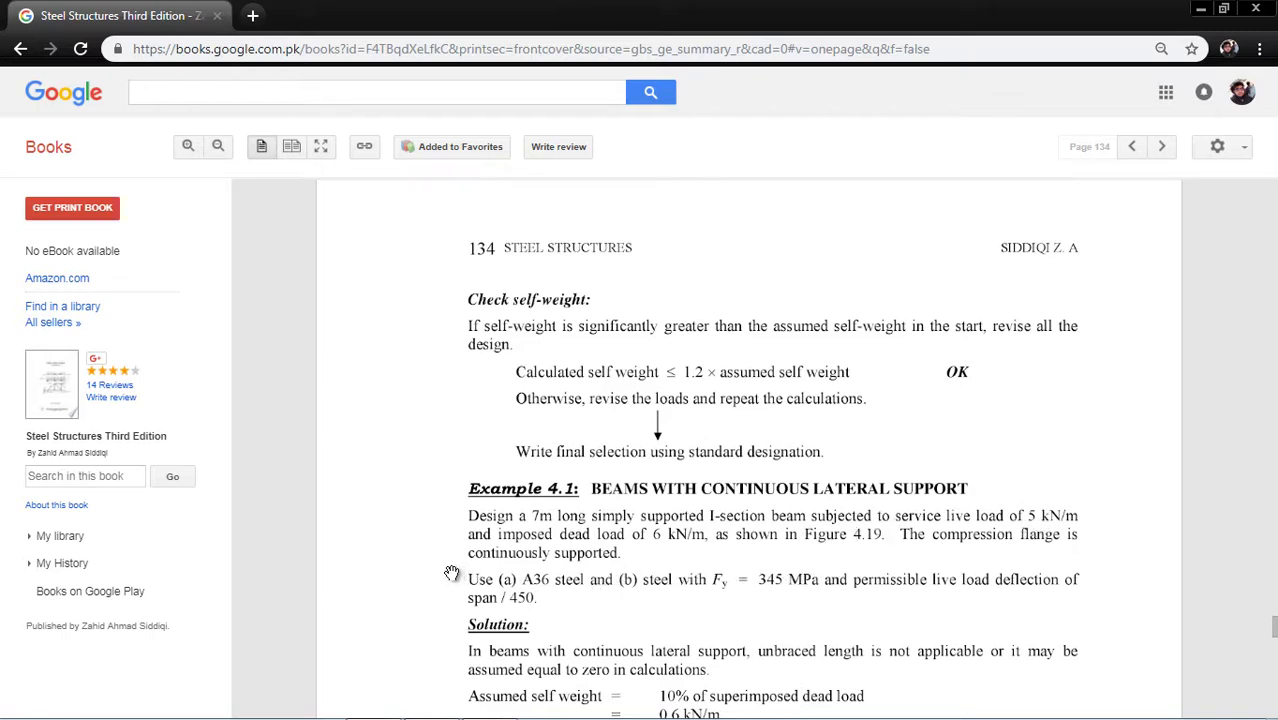
{"action": "scroll", "coordinate": [480, 555], "scroll_direction": "down", "scroll_amount": 1}
{"action": "scroll", "coordinate": [476, 549], "scroll_direction": "down", "scroll_amount": 12}
{"action": "scroll", "coordinate": [475, 541], "scroll_direction": "down", "scroll_amount": 3}
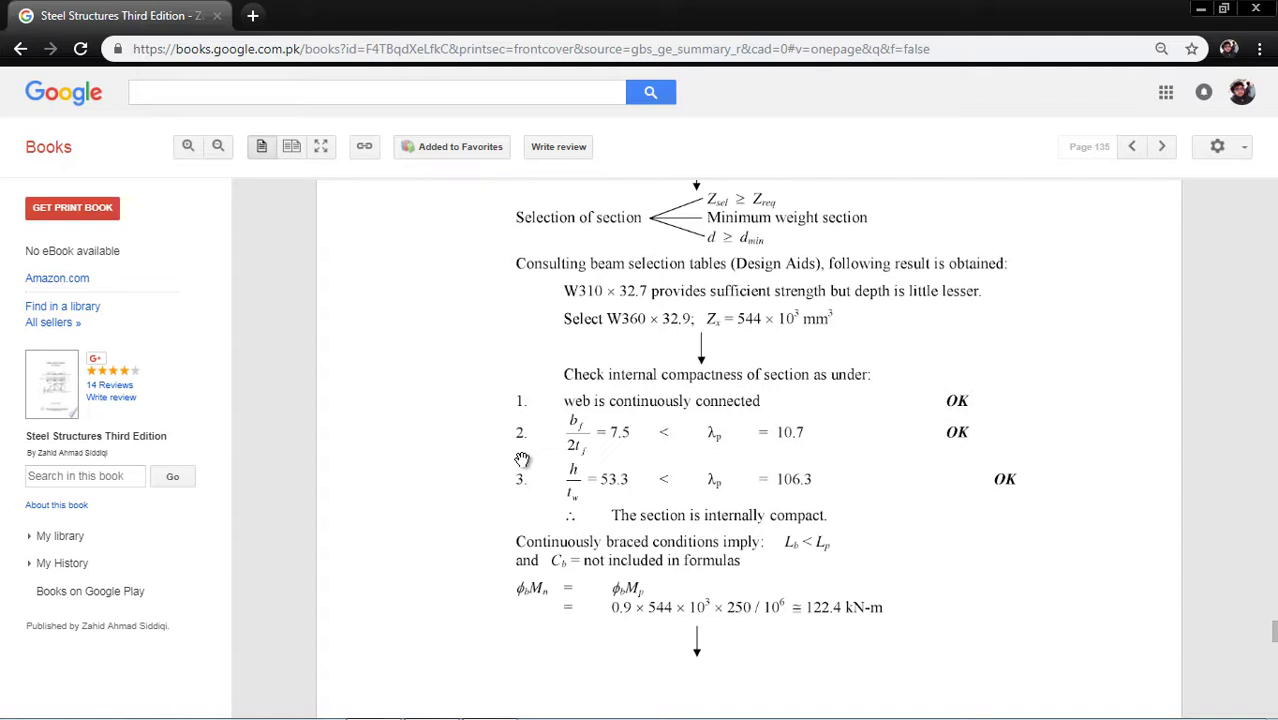
{"action": "scroll", "coordinate": [522, 462], "scroll_direction": "down", "scroll_amount": 6}
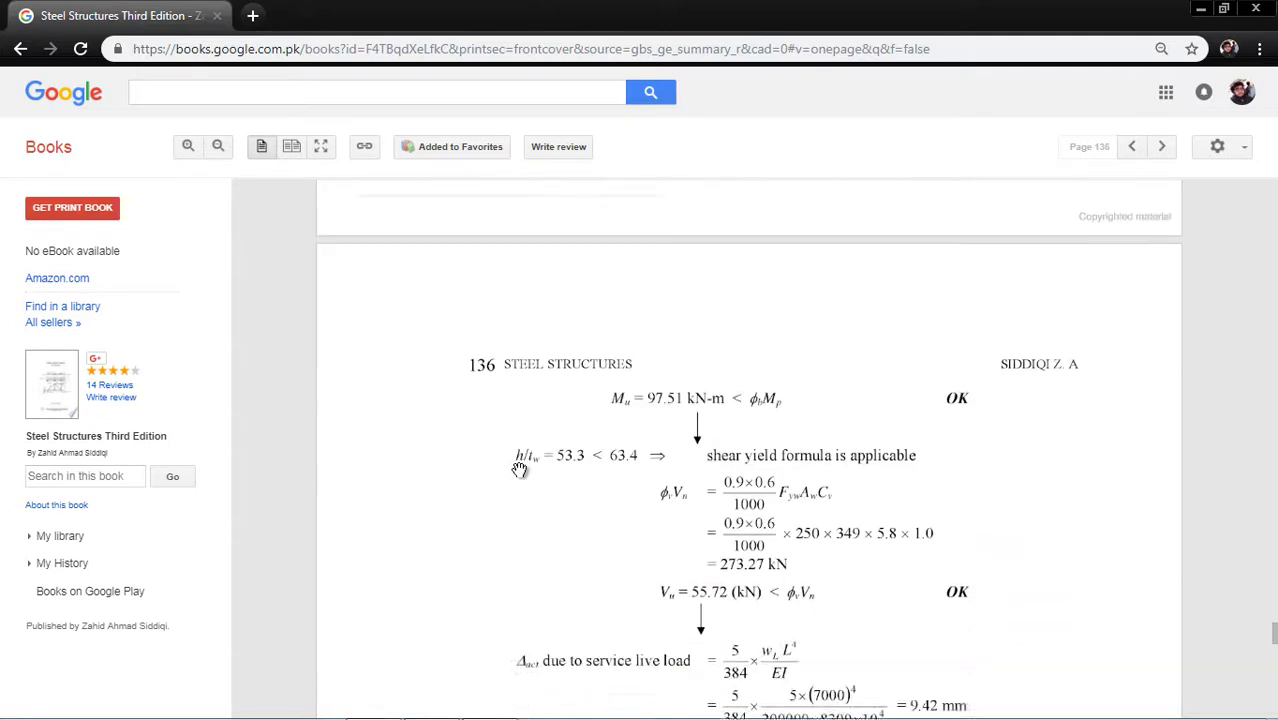
{"action": "scroll", "coordinate": [519, 470], "scroll_direction": "down", "scroll_amount": 5}
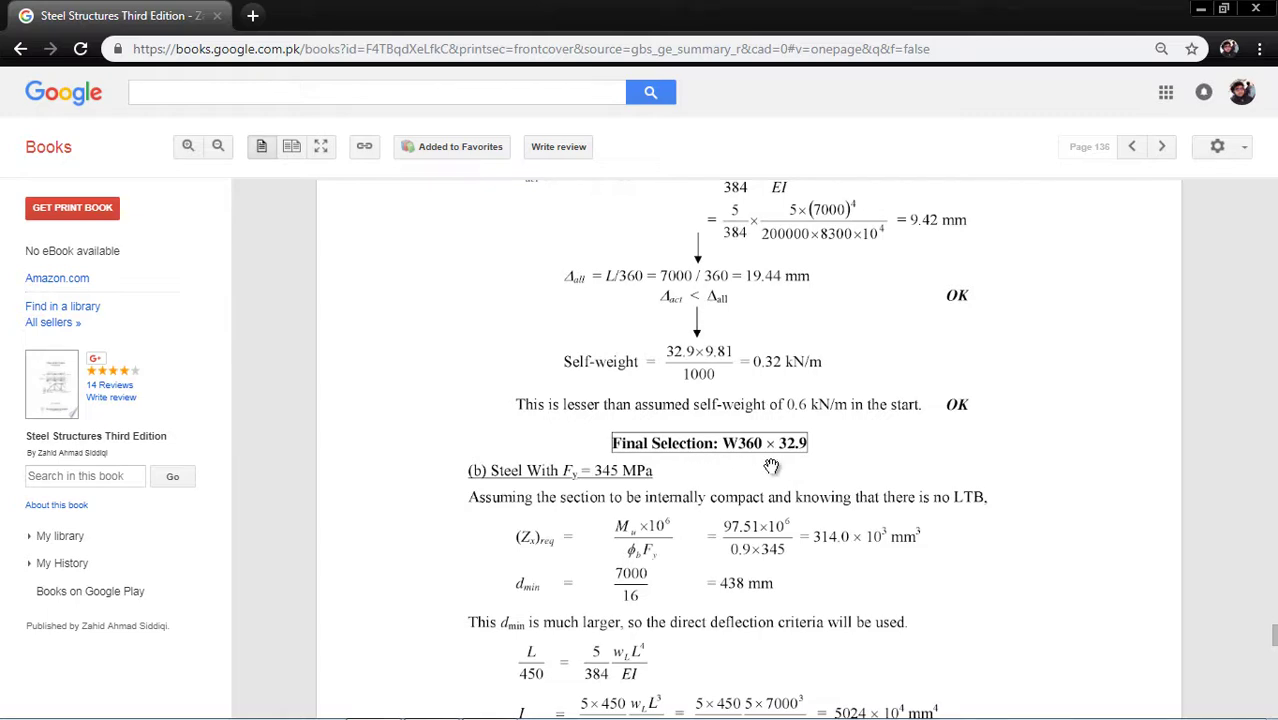
{"action": "scroll", "coordinate": [705, 440], "scroll_direction": "up", "scroll_amount": 8}
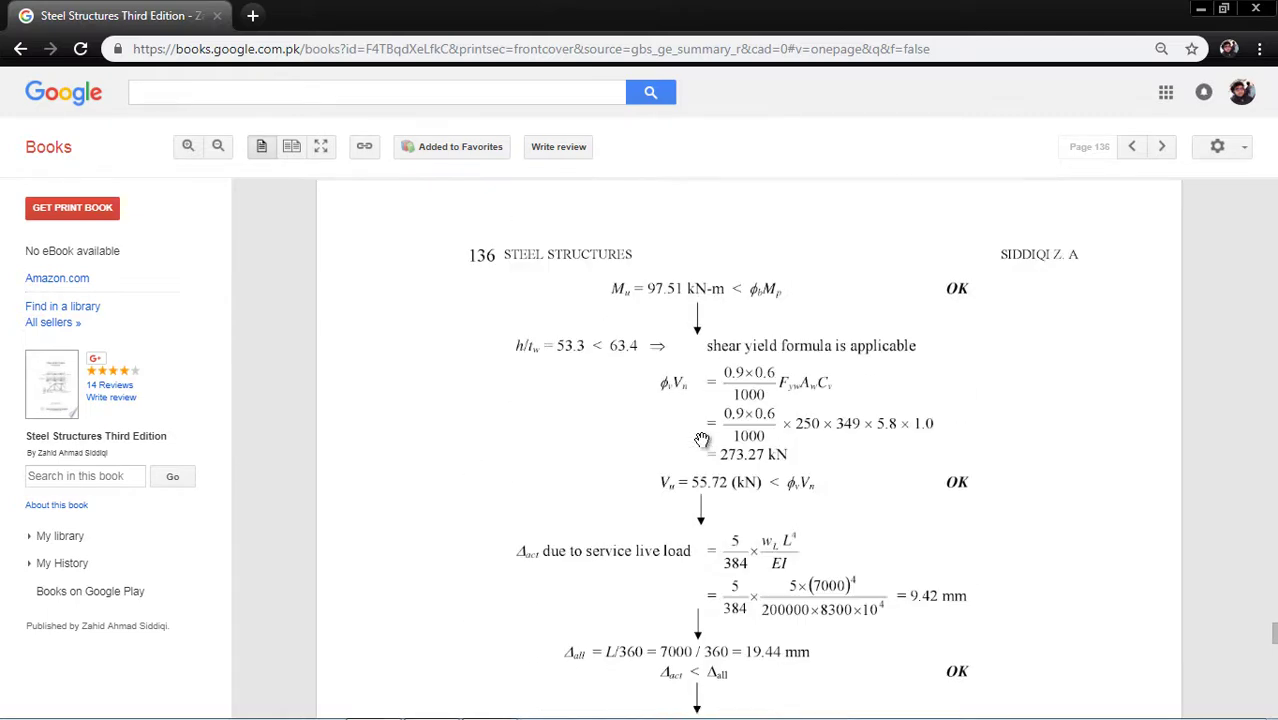
{"action": "scroll", "coordinate": [701, 437], "scroll_direction": "up", "scroll_amount": 3}
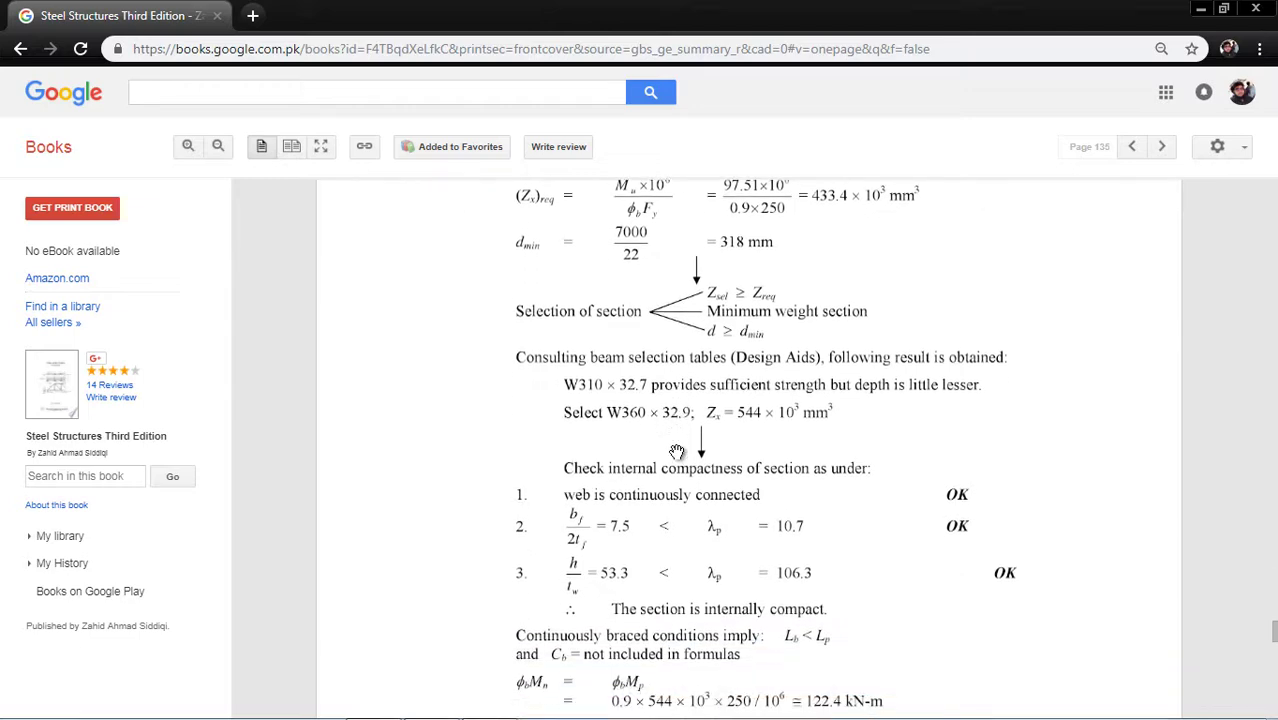
{"action": "scroll", "coordinate": [677, 452], "scroll_direction": "up", "scroll_amount": 2}
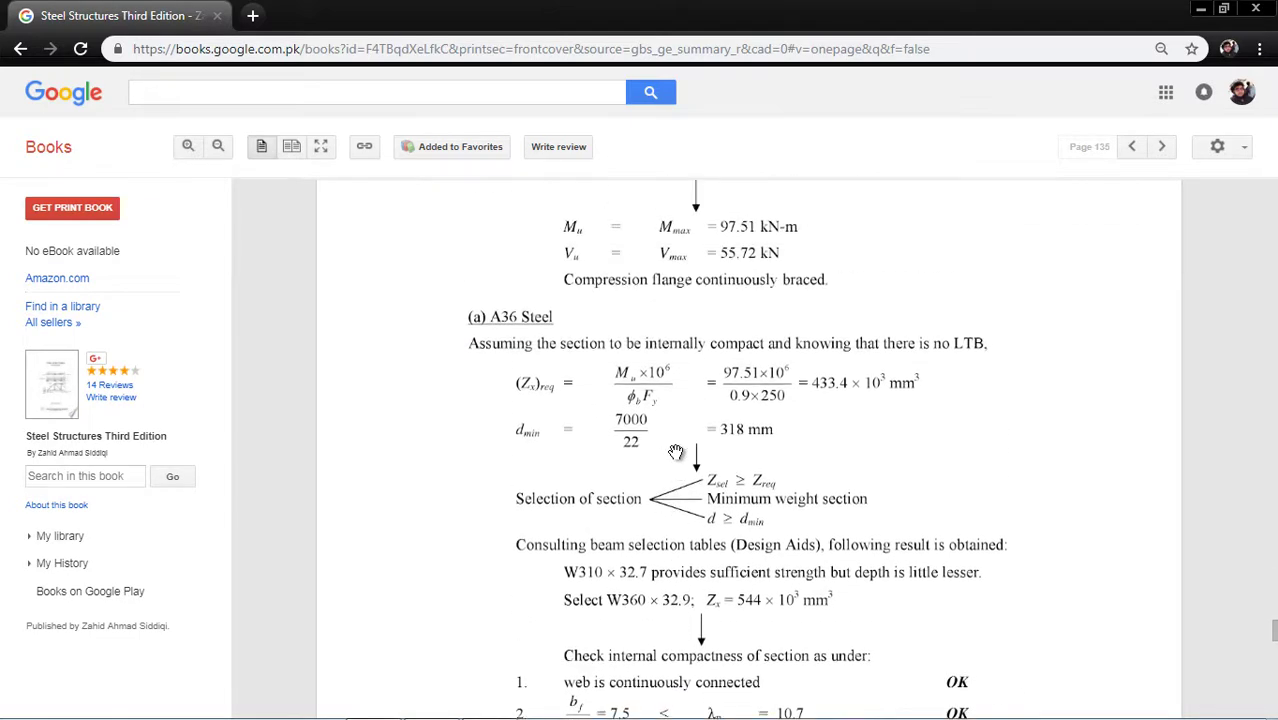
{"action": "scroll", "coordinate": [676, 452], "scroll_direction": "up", "scroll_amount": 4}
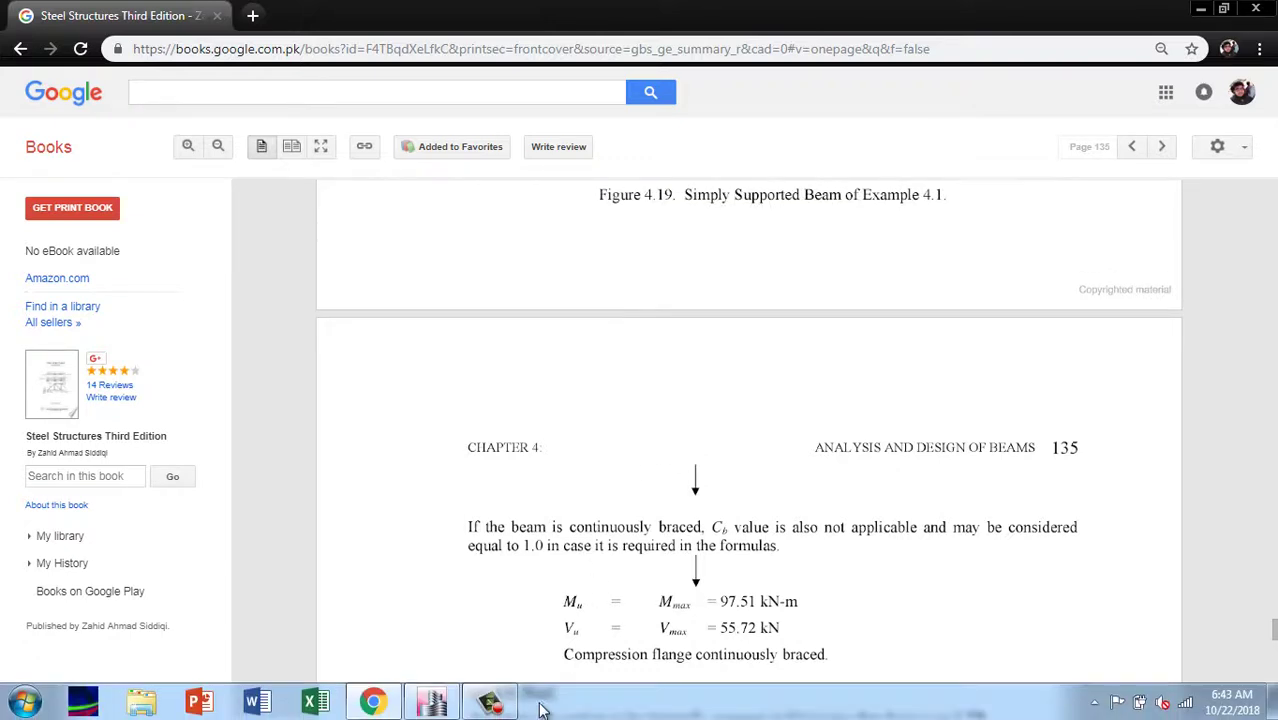
{"action": "mouse_move", "coordinate": [493, 703]}
{"action": "scroll", "coordinate": [700, 466], "scroll_direction": "down", "scroll_amount": 12}
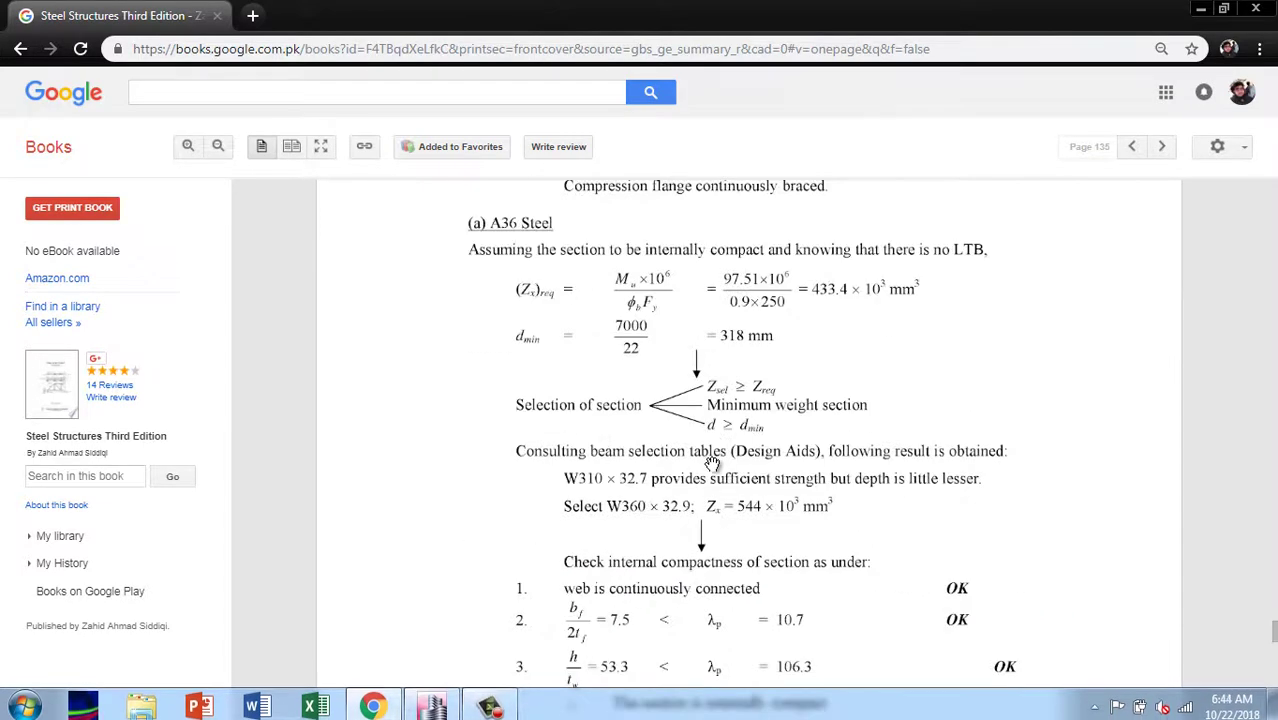
{"action": "scroll", "coordinate": [712, 468], "scroll_direction": "up", "scroll_amount": 4}
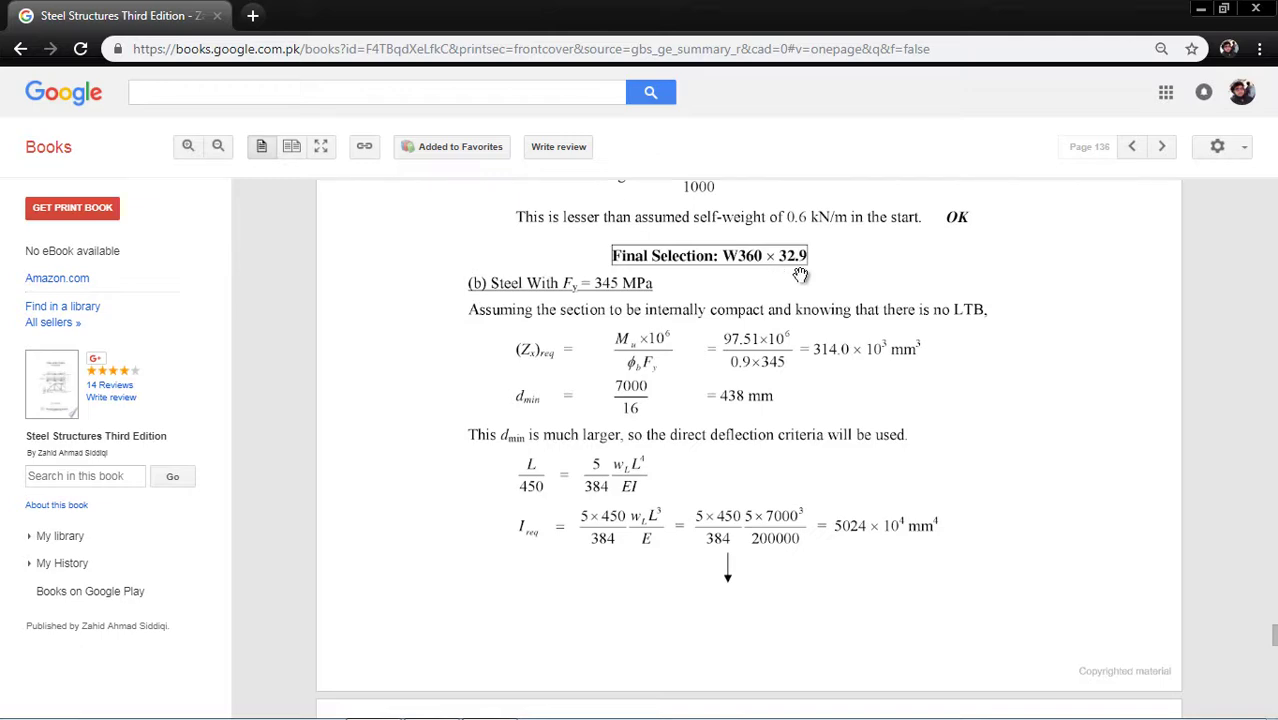
{"action": "scroll", "coordinate": [391, 286], "scroll_direction": "up", "scroll_amount": 2}
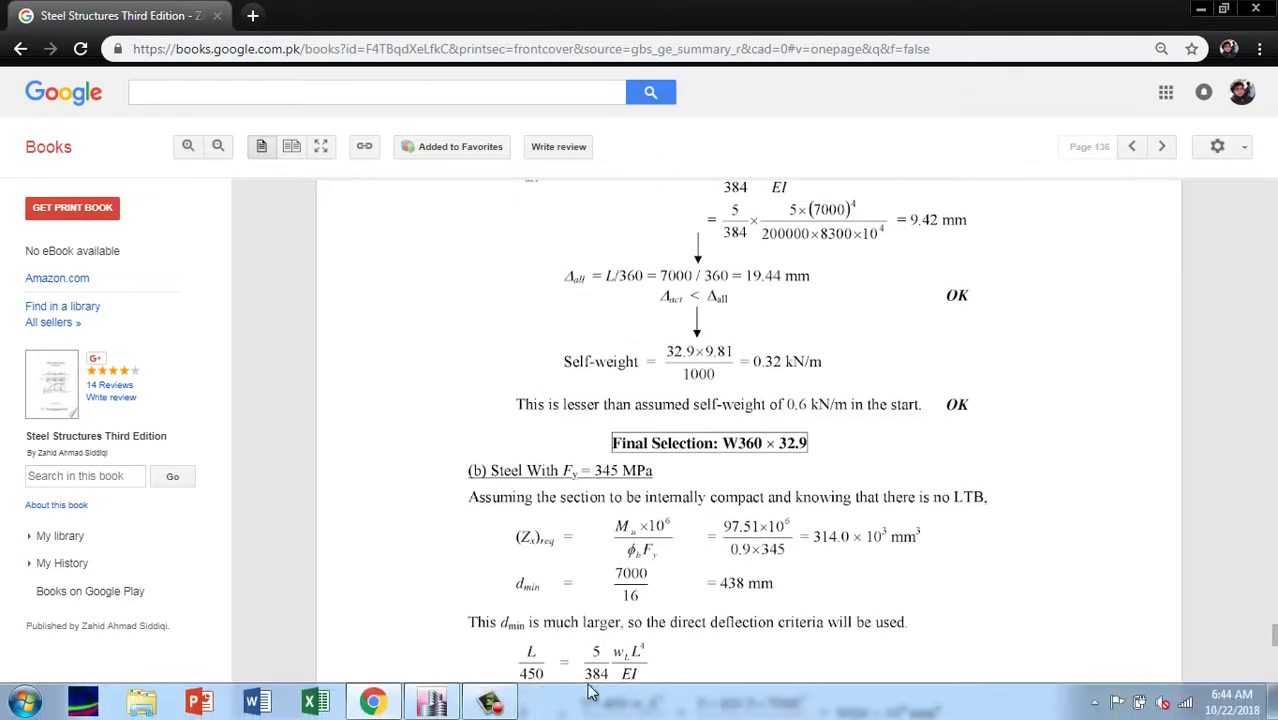
{"action": "left_click", "coordinate": [431, 703]}
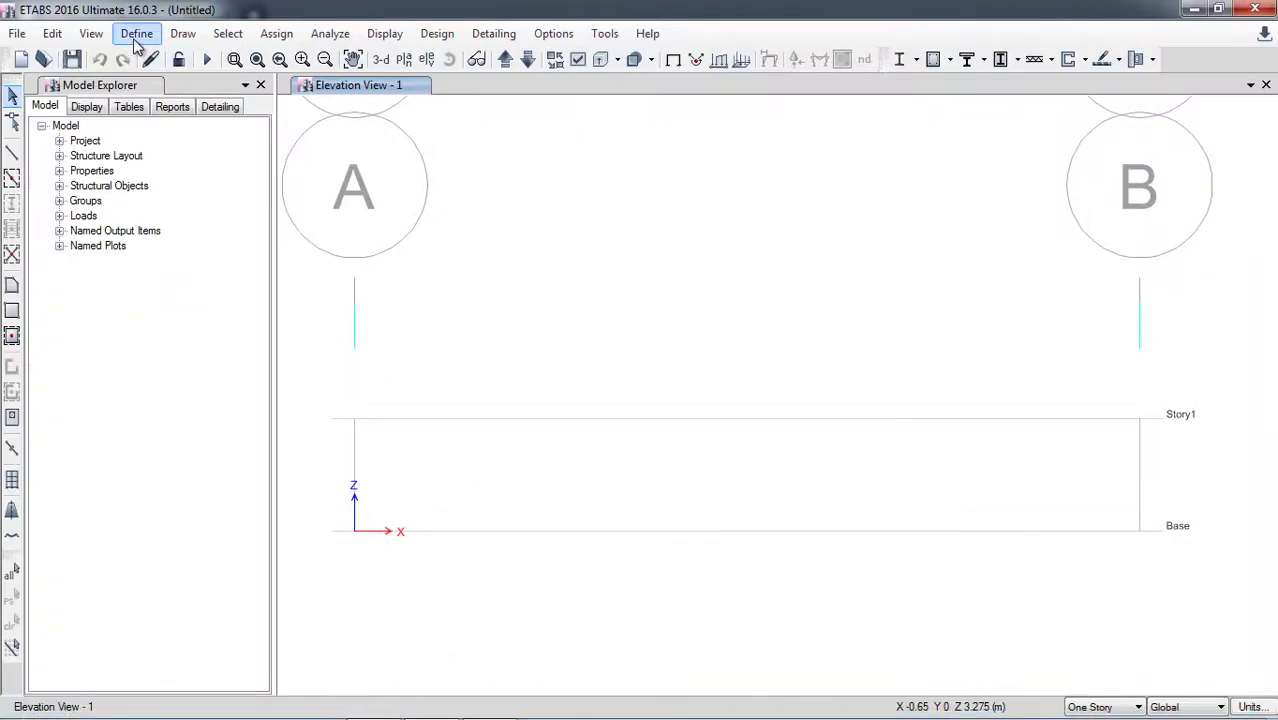
- Add a new ASTM A36 Grade 36 steel material via Define > Material Properties
{"action": "left_click", "coordinate": [136, 36]}
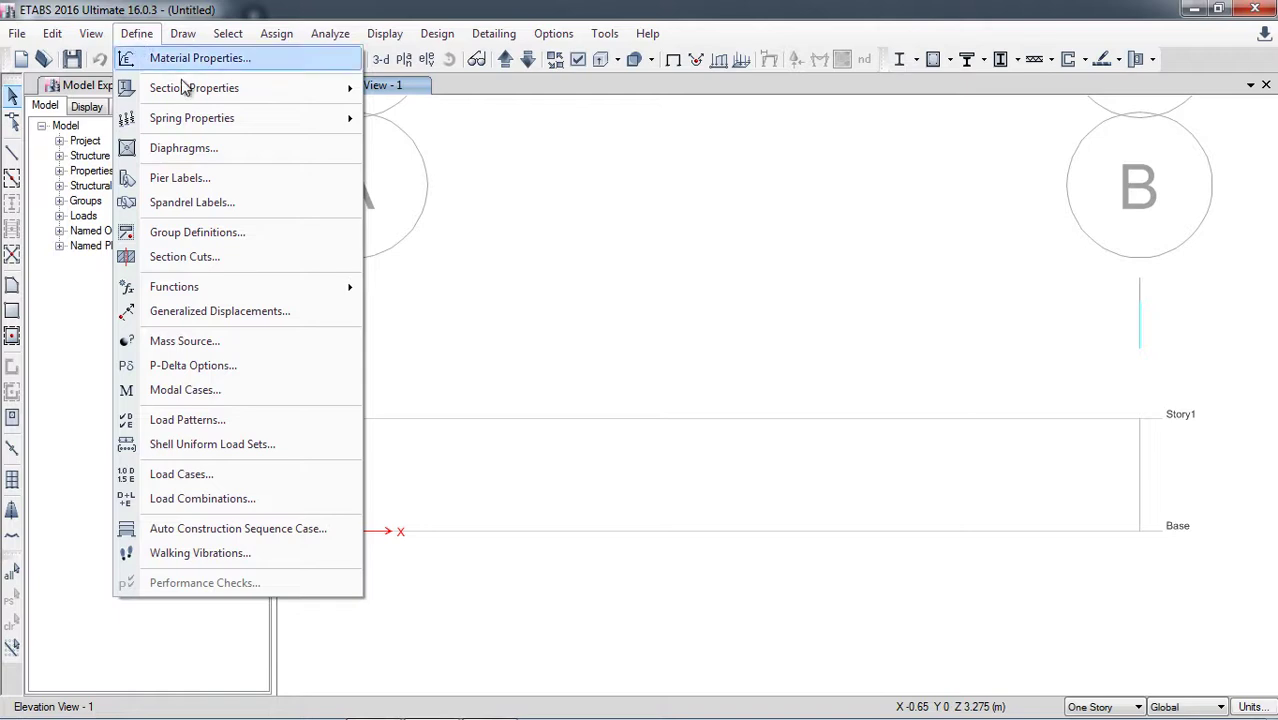
{"action": "mouse_move", "coordinate": [196, 88]}
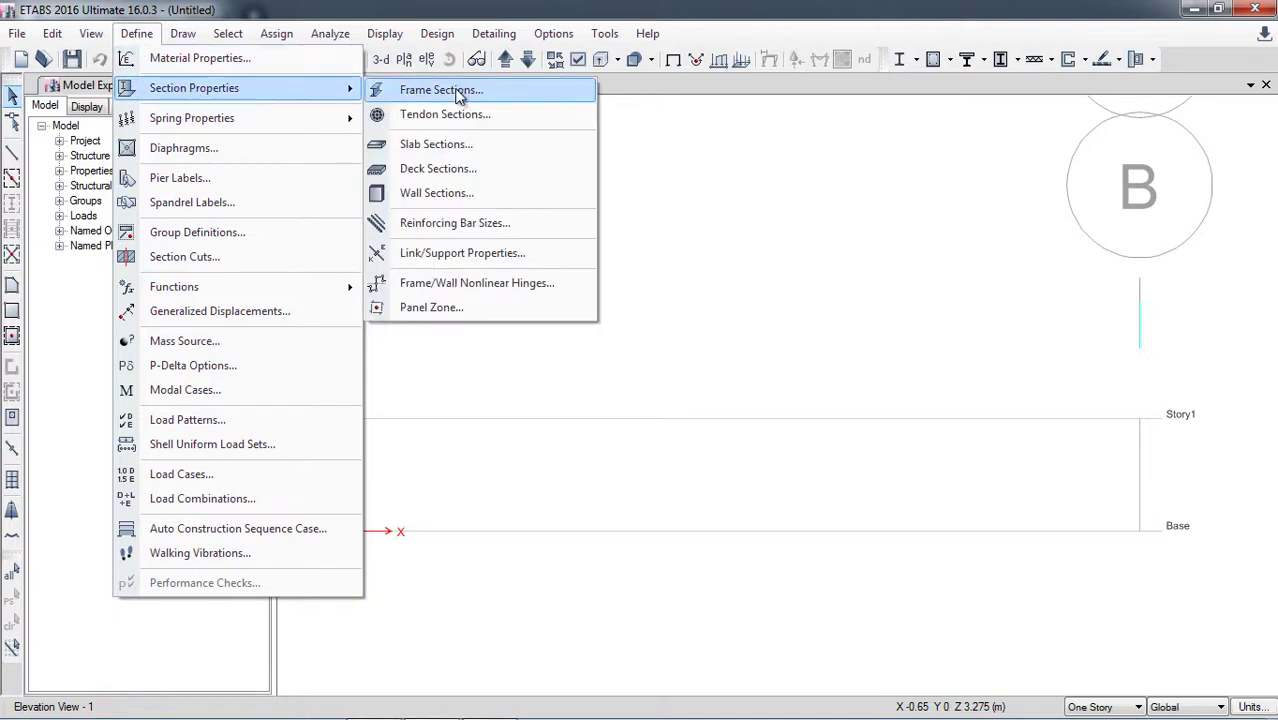
{"action": "left_click", "coordinate": [218, 60]}
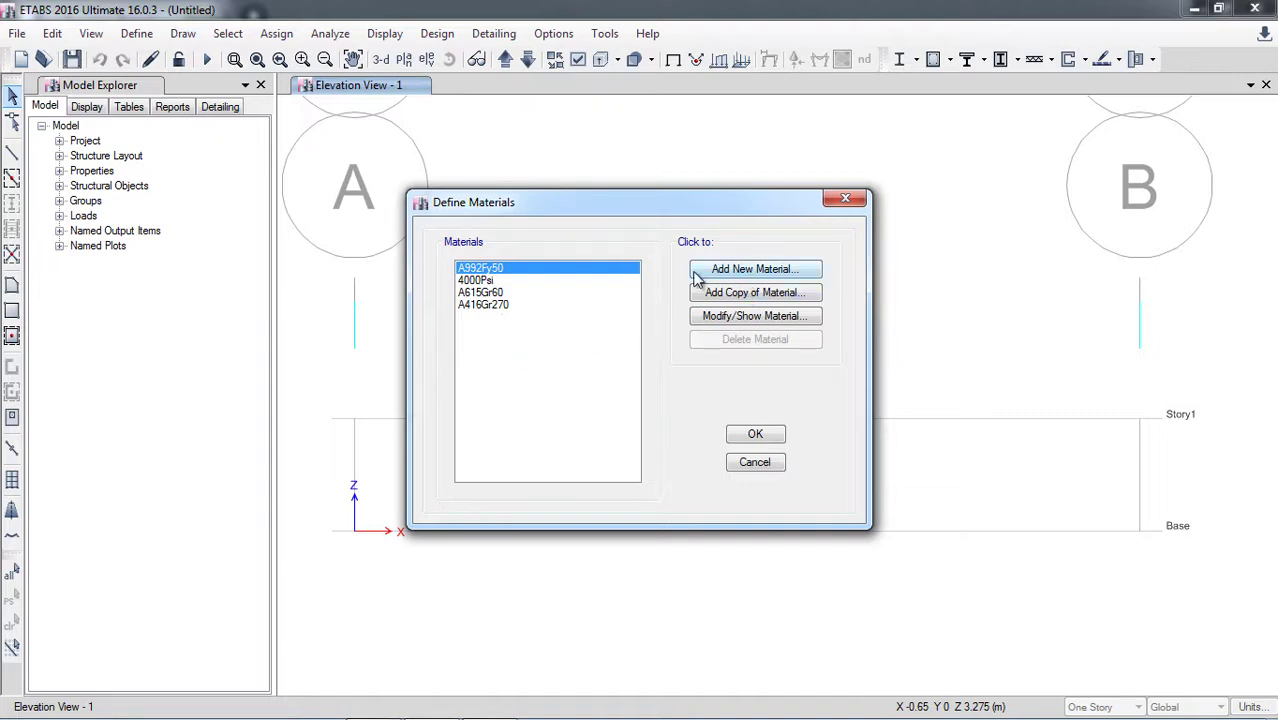
{"action": "left_click", "coordinate": [752, 276]}
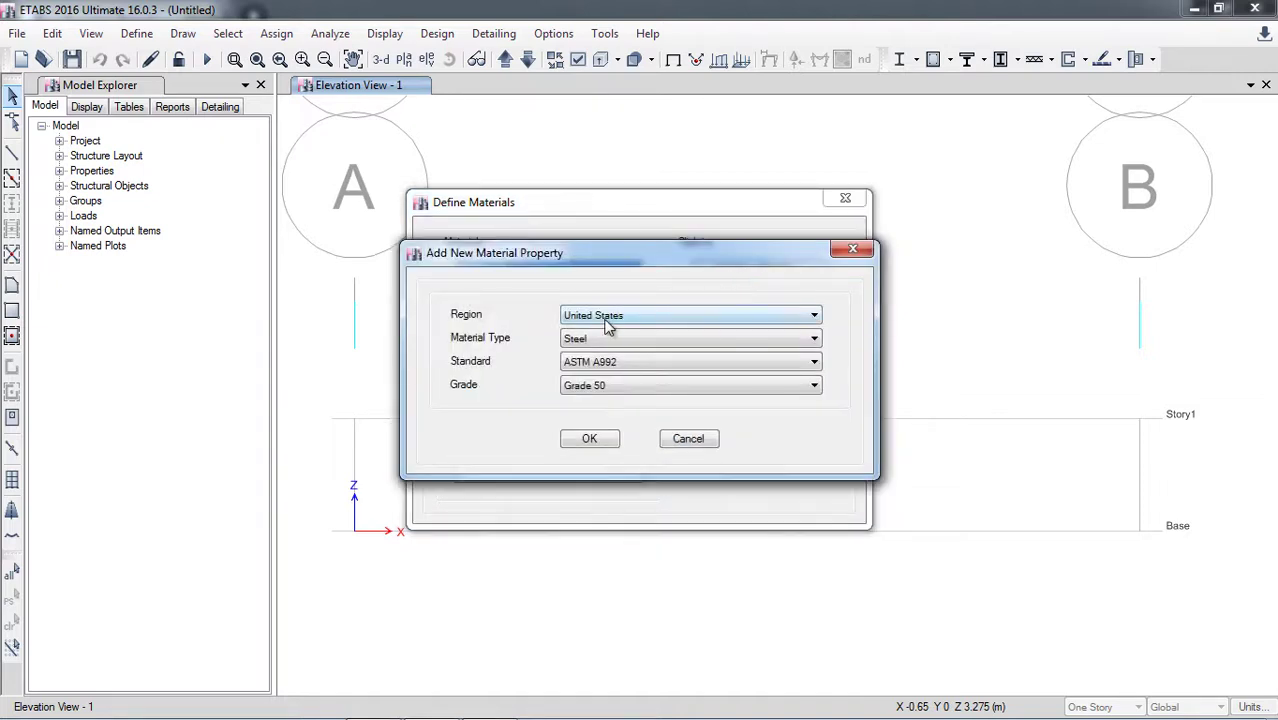
{"action": "left_click", "coordinate": [595, 366]}
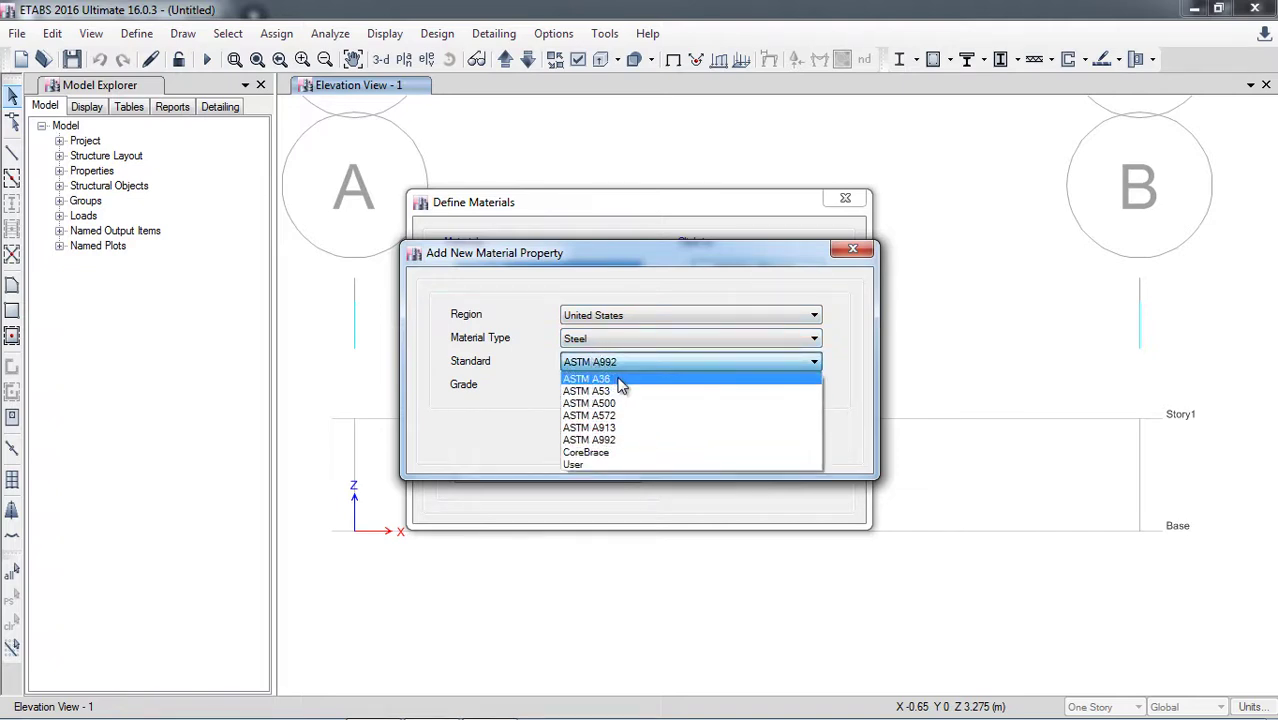
{"action": "left_click", "coordinate": [620, 380]}
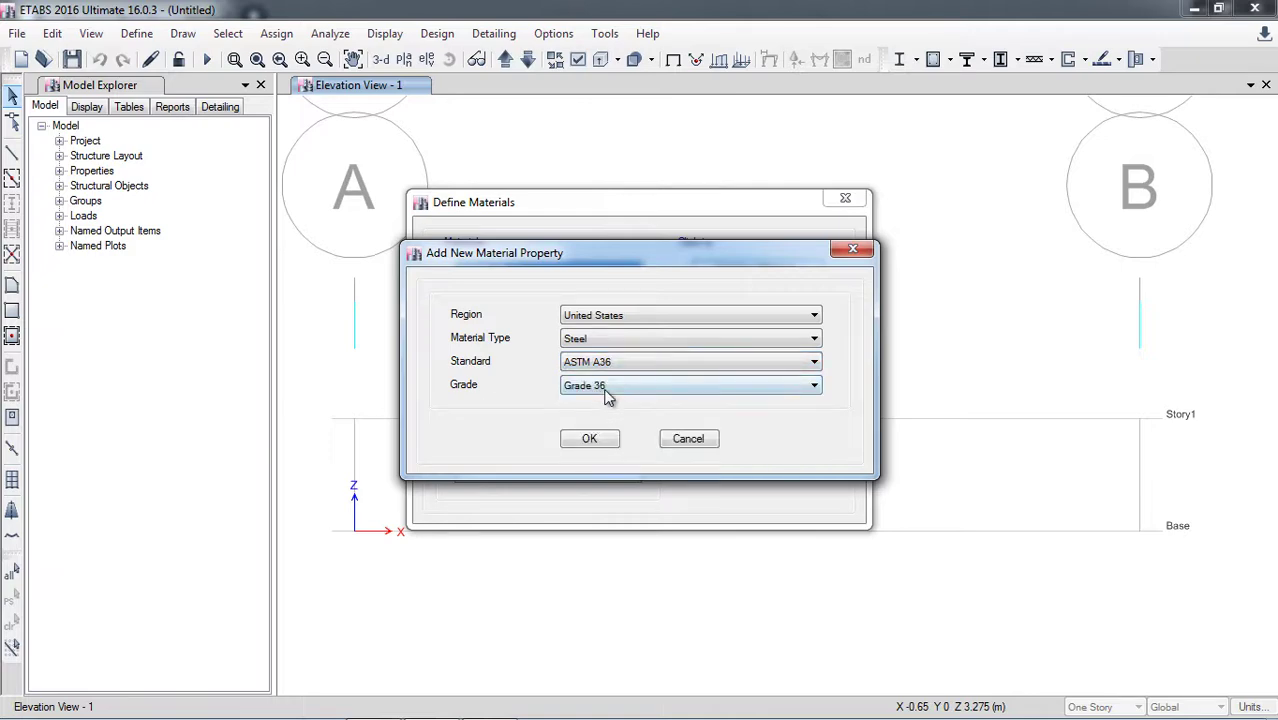
{"action": "left_click", "coordinate": [630, 388]}
{"action": "left_click", "coordinate": [609, 401]}
{"action": "left_click", "coordinate": [598, 443]}
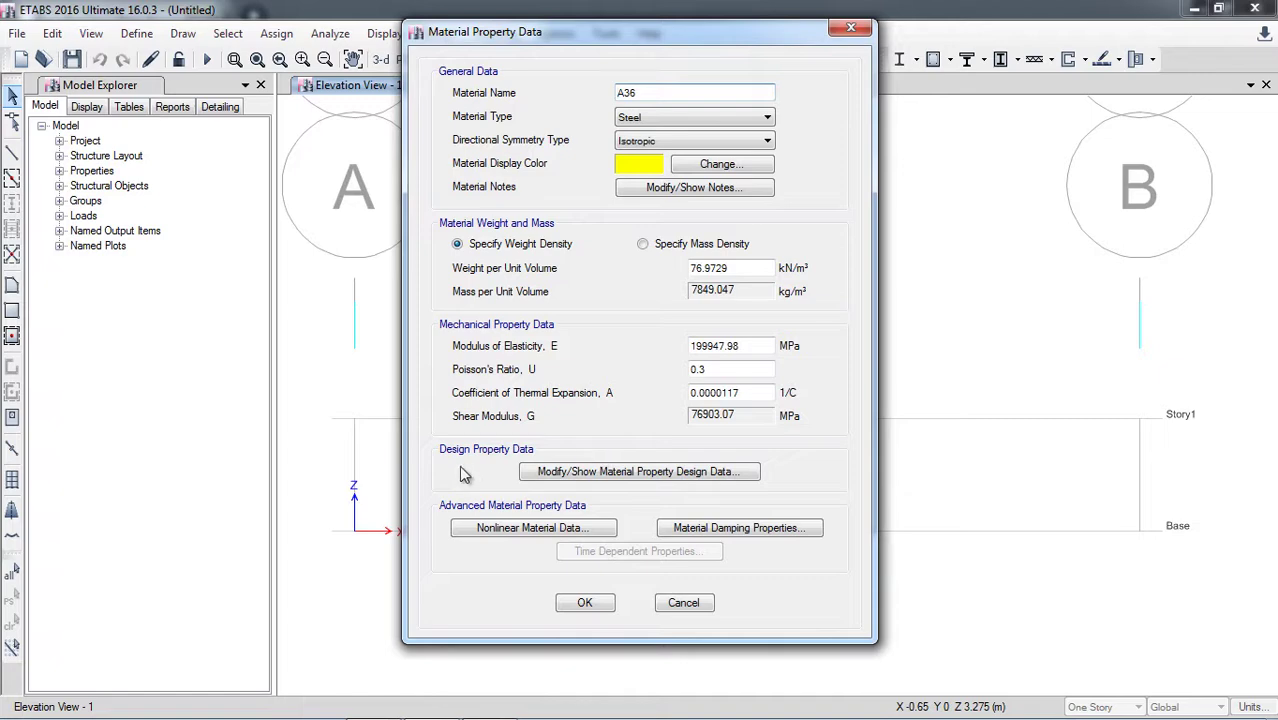
- Set the A36 material's minimum yield stress Fy to 250 MPa and save it
{"action": "left_click", "coordinate": [580, 472]}
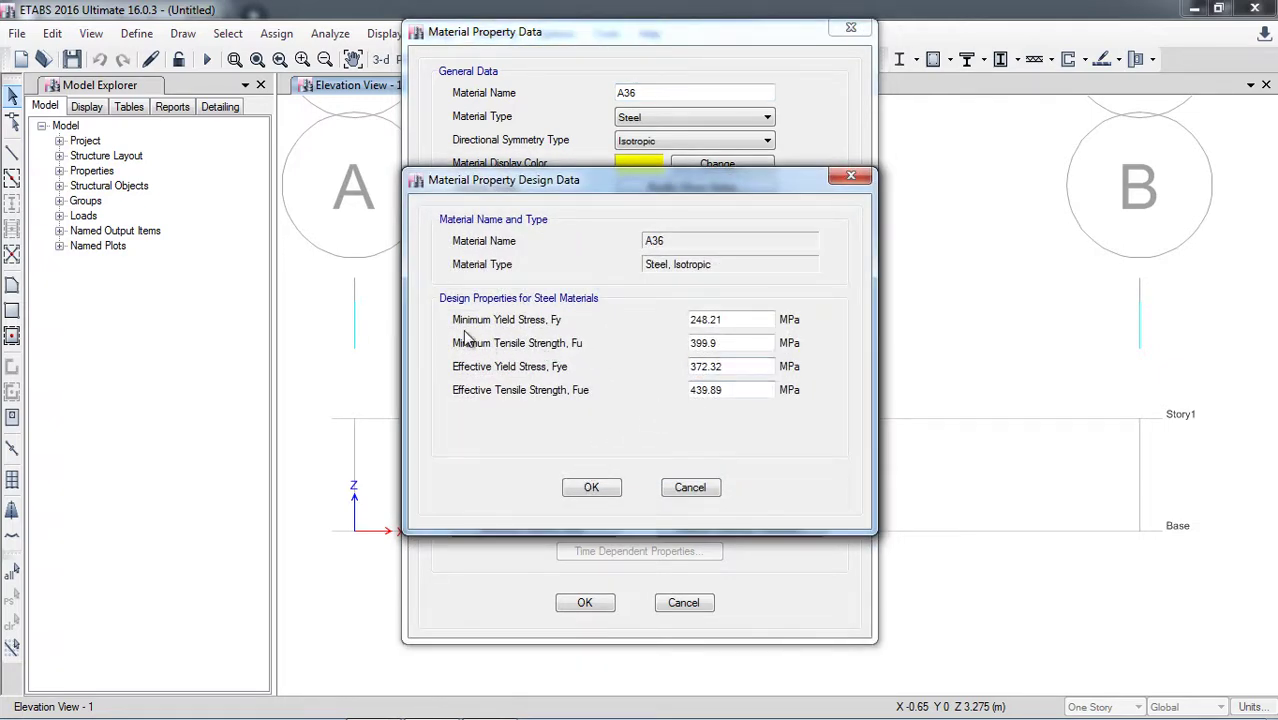
{"action": "left_click_drag", "start_coordinate": [731, 319], "coordinate": [605, 320]}
{"action": "type", "text": "250"}
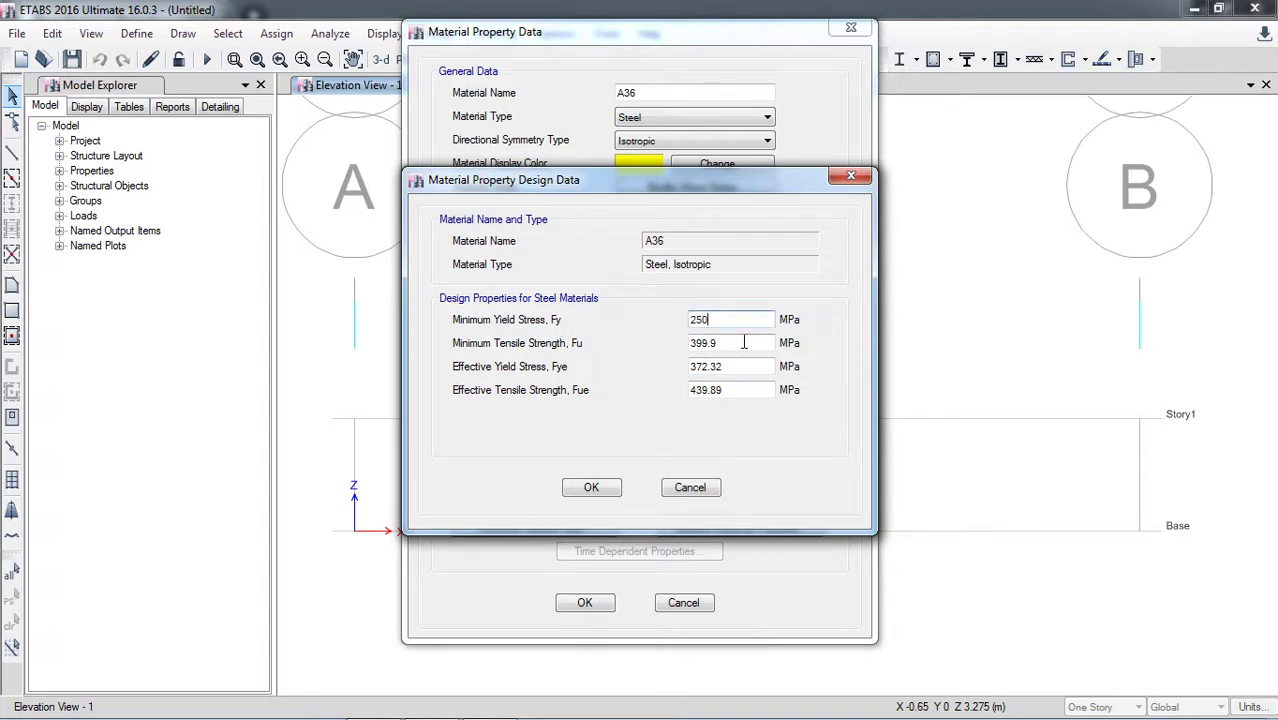
{"action": "left_click", "coordinate": [744, 343]}
{"action": "left_click", "coordinate": [588, 490]}
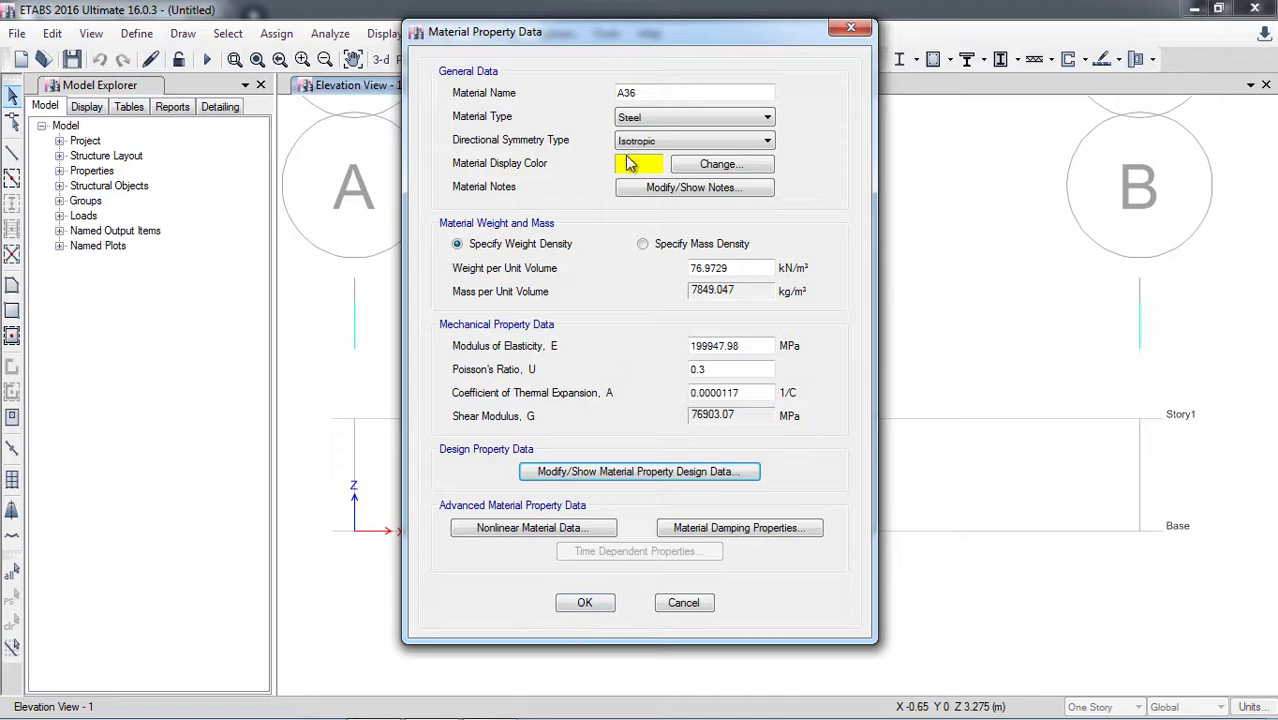
{"action": "left_click", "coordinate": [584, 602]}
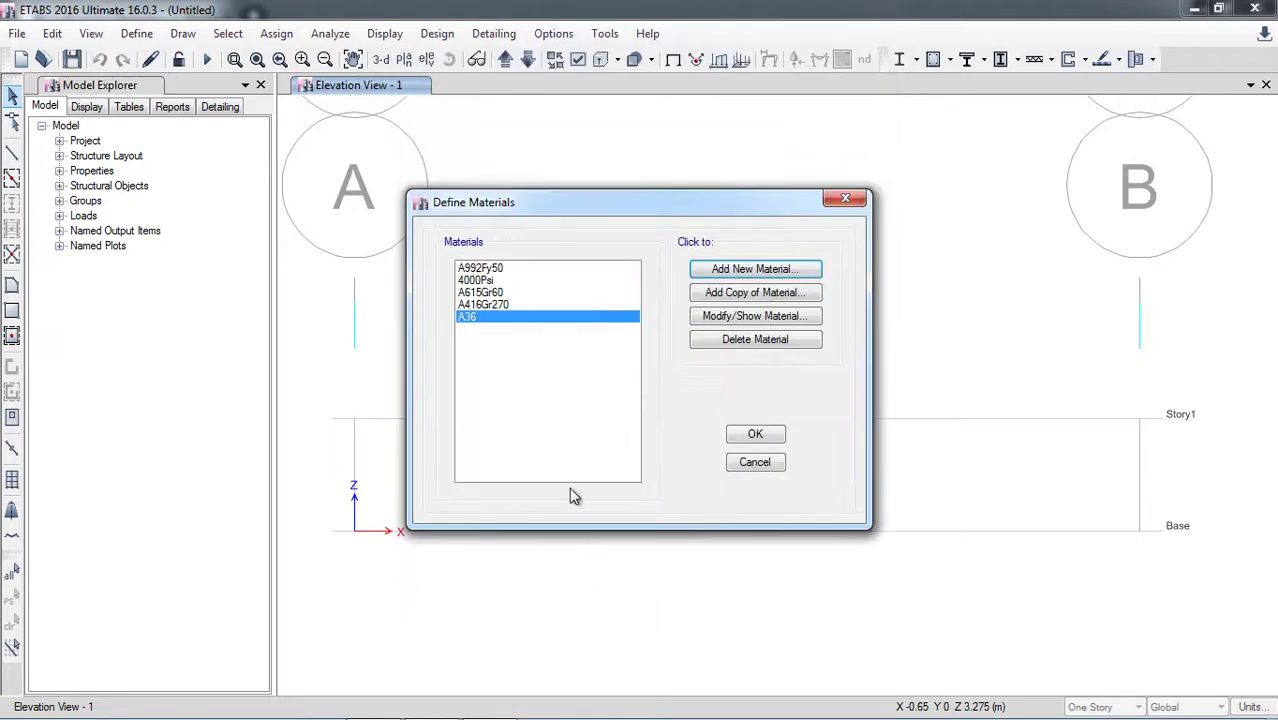
{"action": "left_click", "coordinate": [752, 434]}
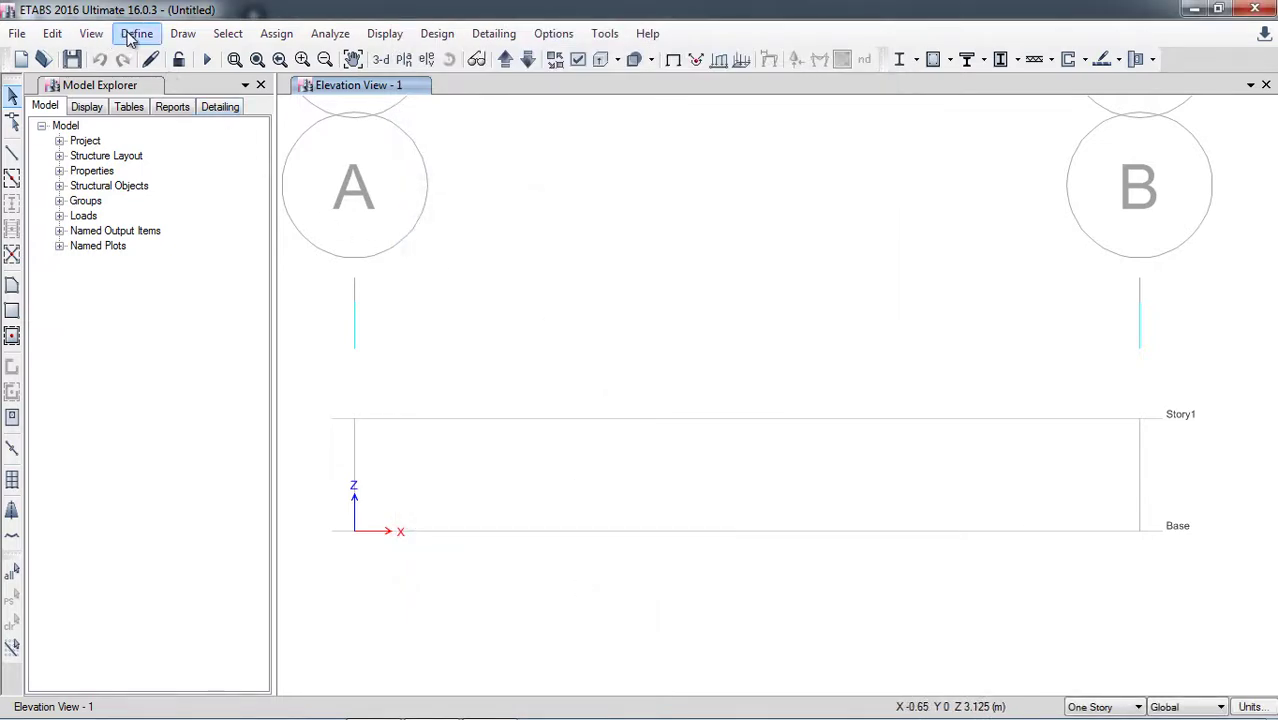
{"action": "left_click", "coordinate": [131, 36]}
{"action": "mouse_move", "coordinate": [249, 91]}
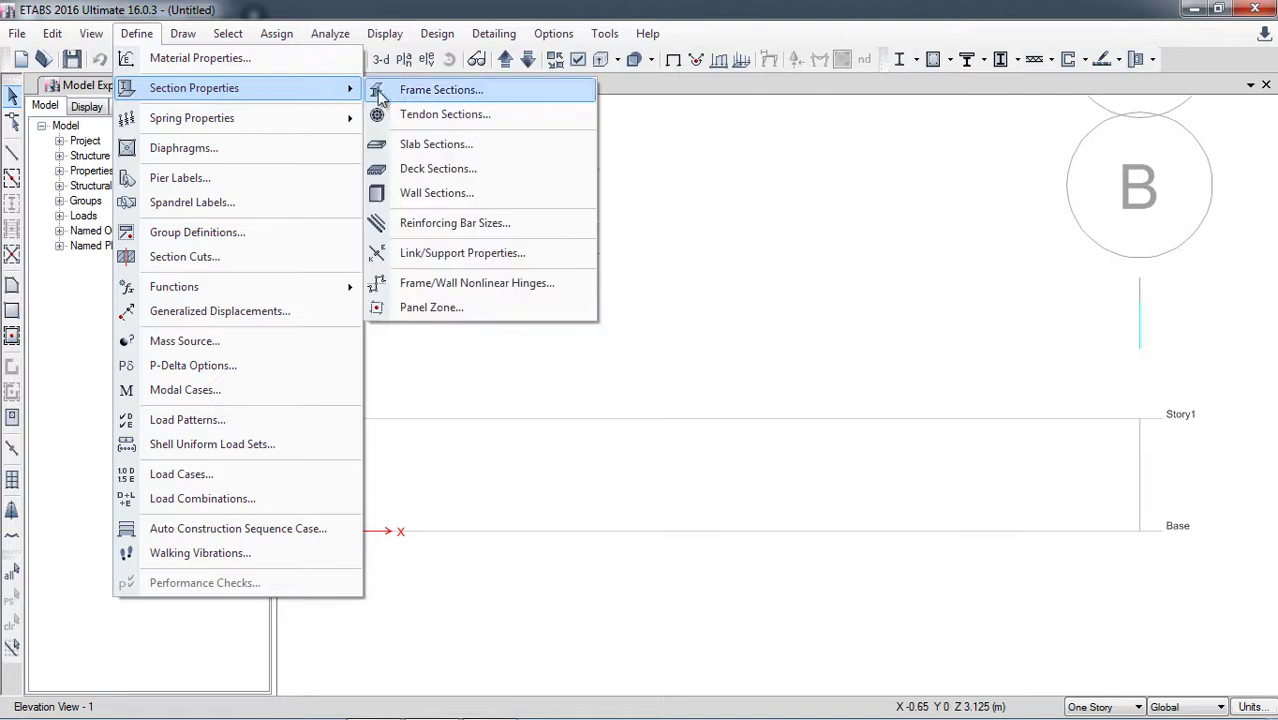
{"action": "left_click", "coordinate": [447, 92]}
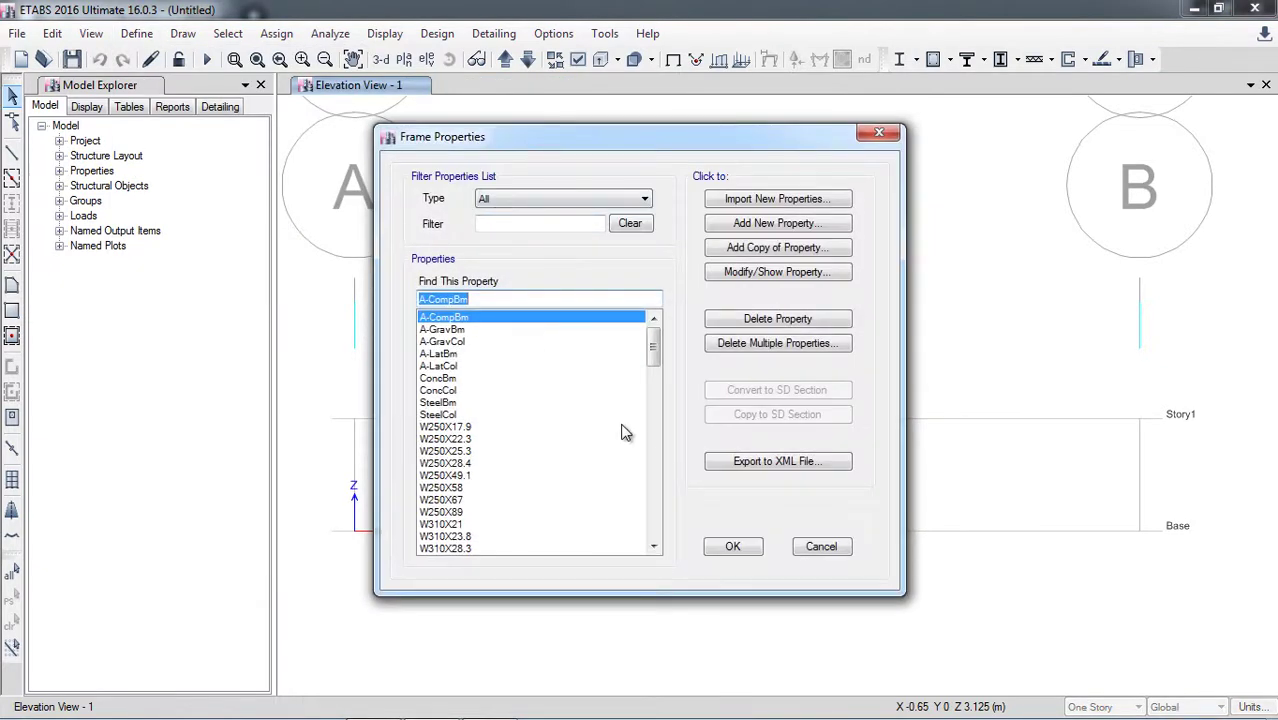
{"action": "left_click_drag", "start_coordinate": [659, 346], "coordinate": [659, 402]}
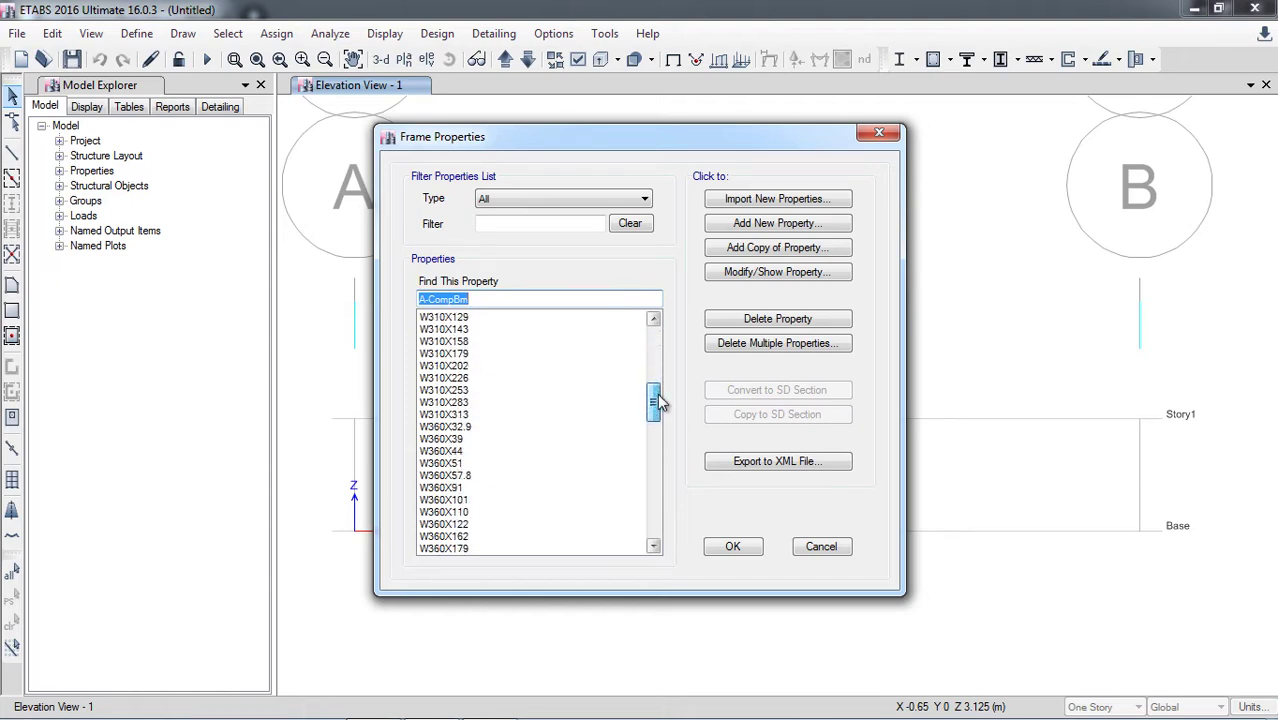
{"action": "left_click", "coordinate": [524, 427]}
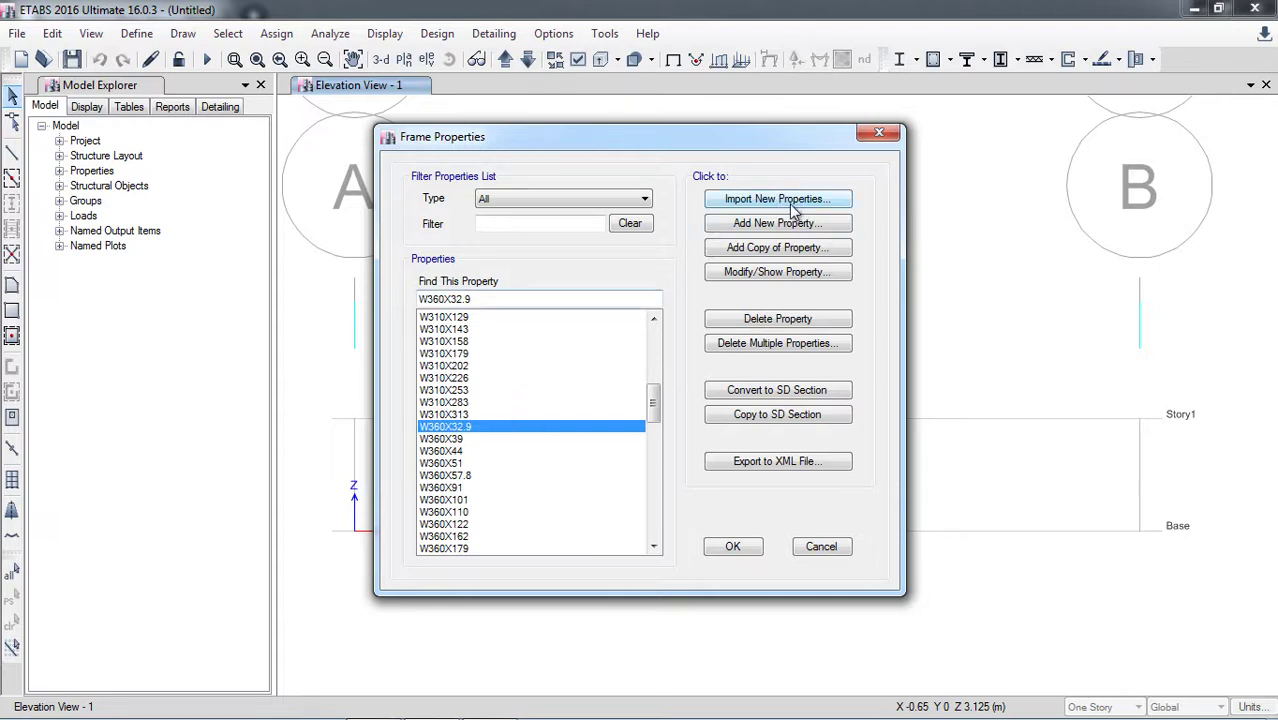
{"action": "left_click", "coordinate": [731, 546]}
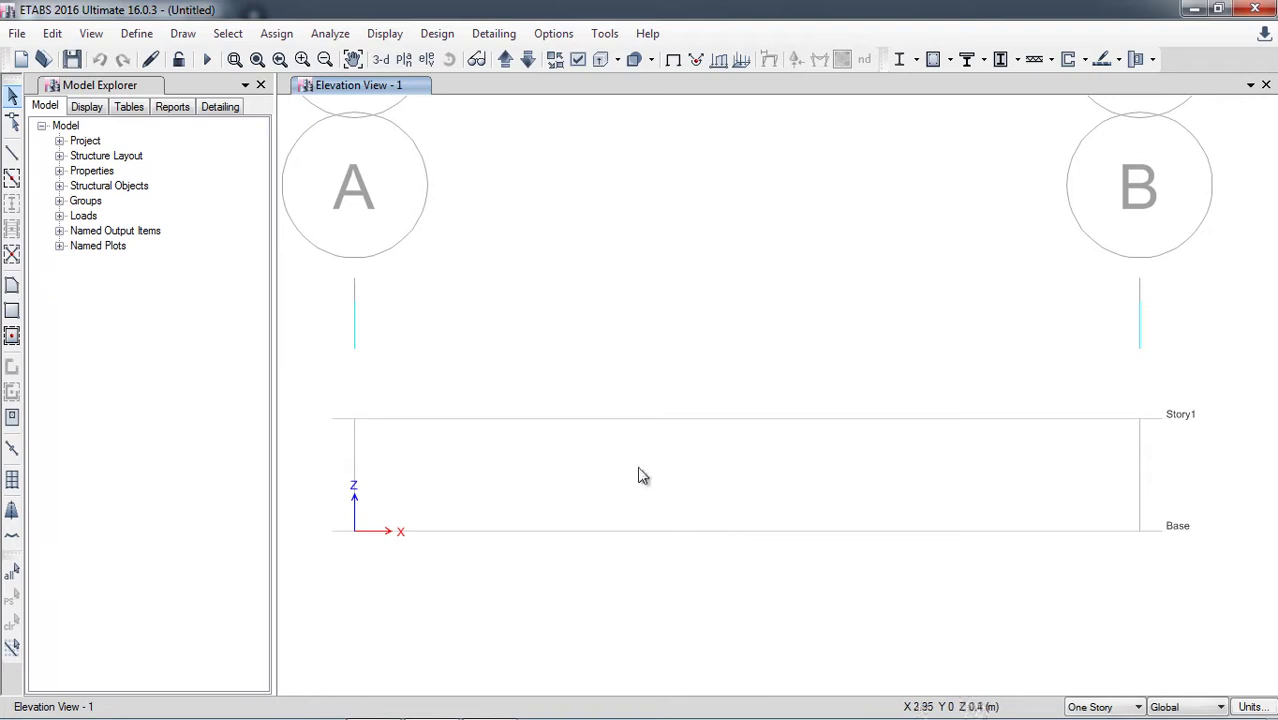
{"action": "left_click", "coordinate": [12, 155]}
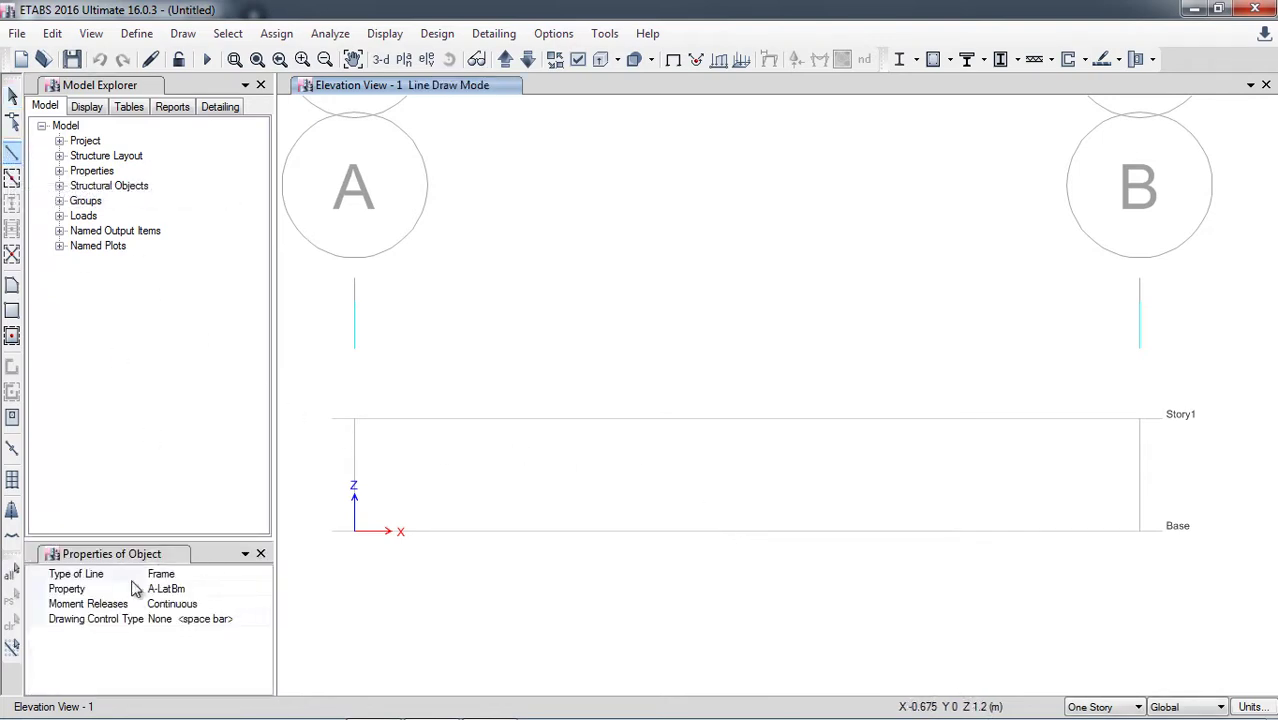
- Draw a W360X32.9 beam along Base from grid A to grid B
{"action": "left_click", "coordinate": [245, 591]}
{"action": "left_click", "coordinate": [265, 589]}
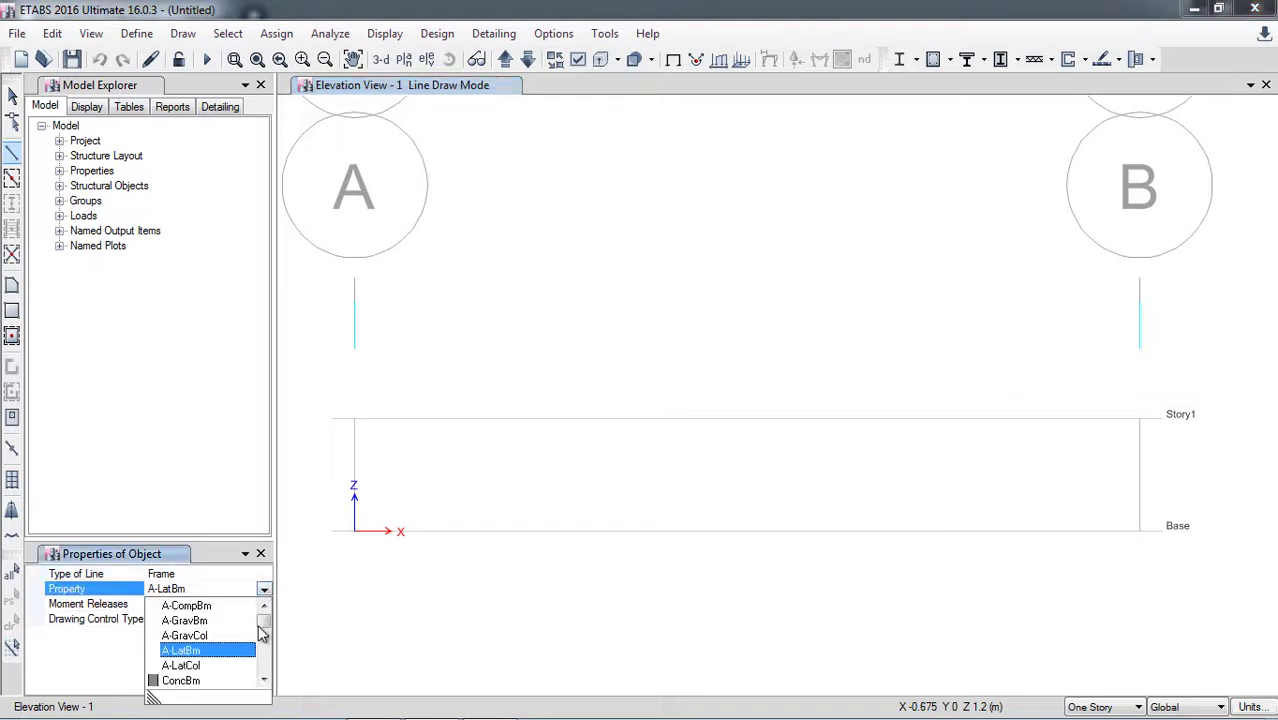
{"action": "scroll", "coordinate": [268, 657], "scroll_direction": "down", "scroll_amount": 7}
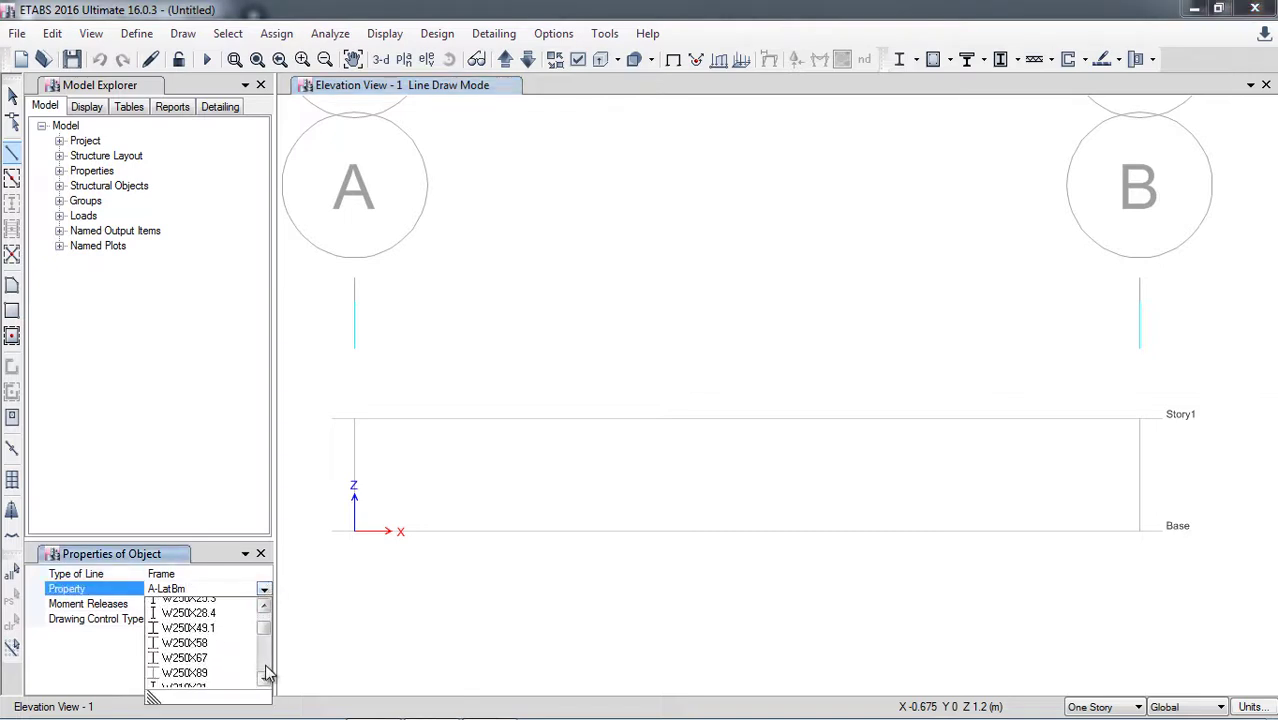
{"action": "scroll", "coordinate": [268, 676], "scroll_direction": "down", "scroll_amount": 10}
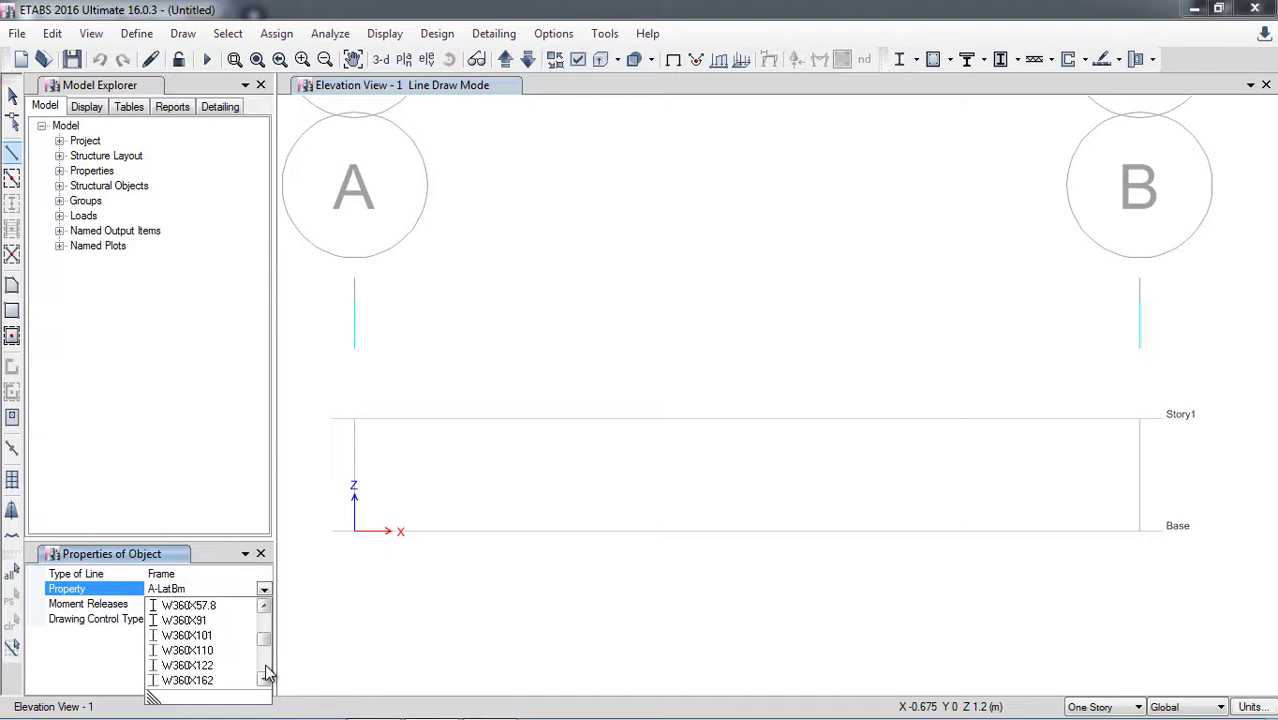
{"action": "scroll", "coordinate": [264, 628], "scroll_direction": "up", "scroll_amount": 2}
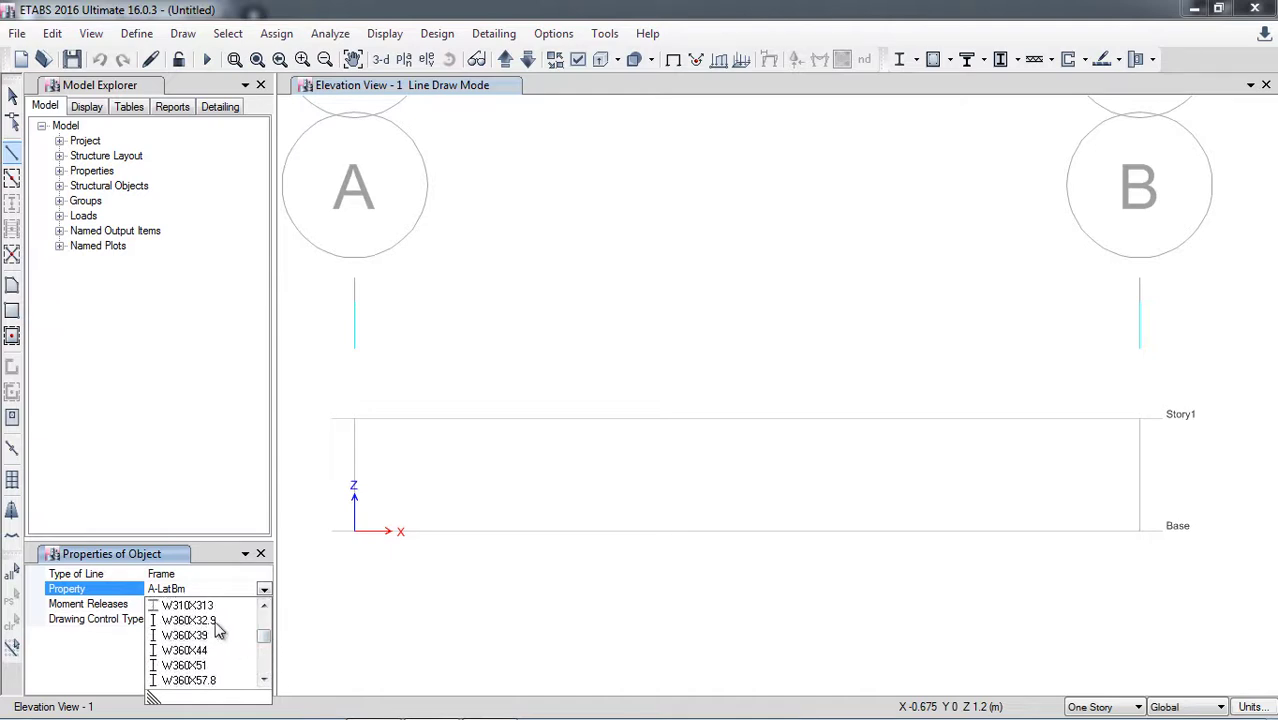
{"action": "left_click", "coordinate": [215, 621]}
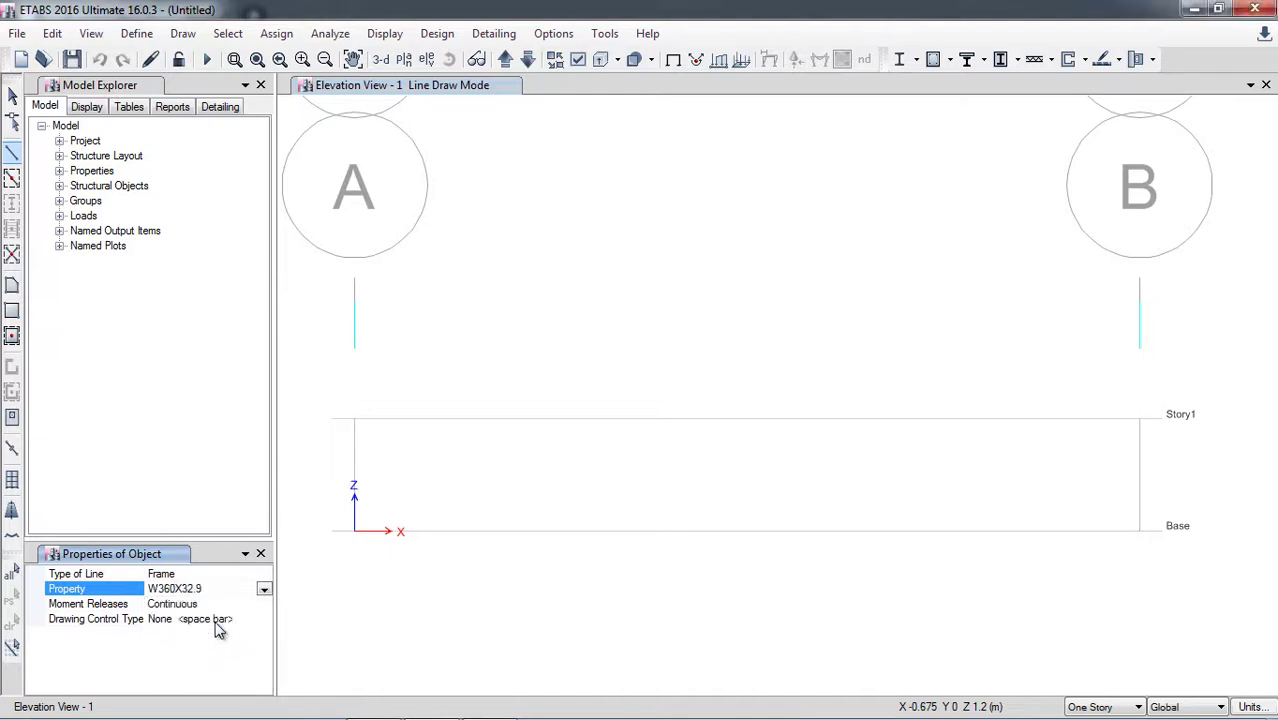
{"action": "left_click", "coordinate": [354, 533]}
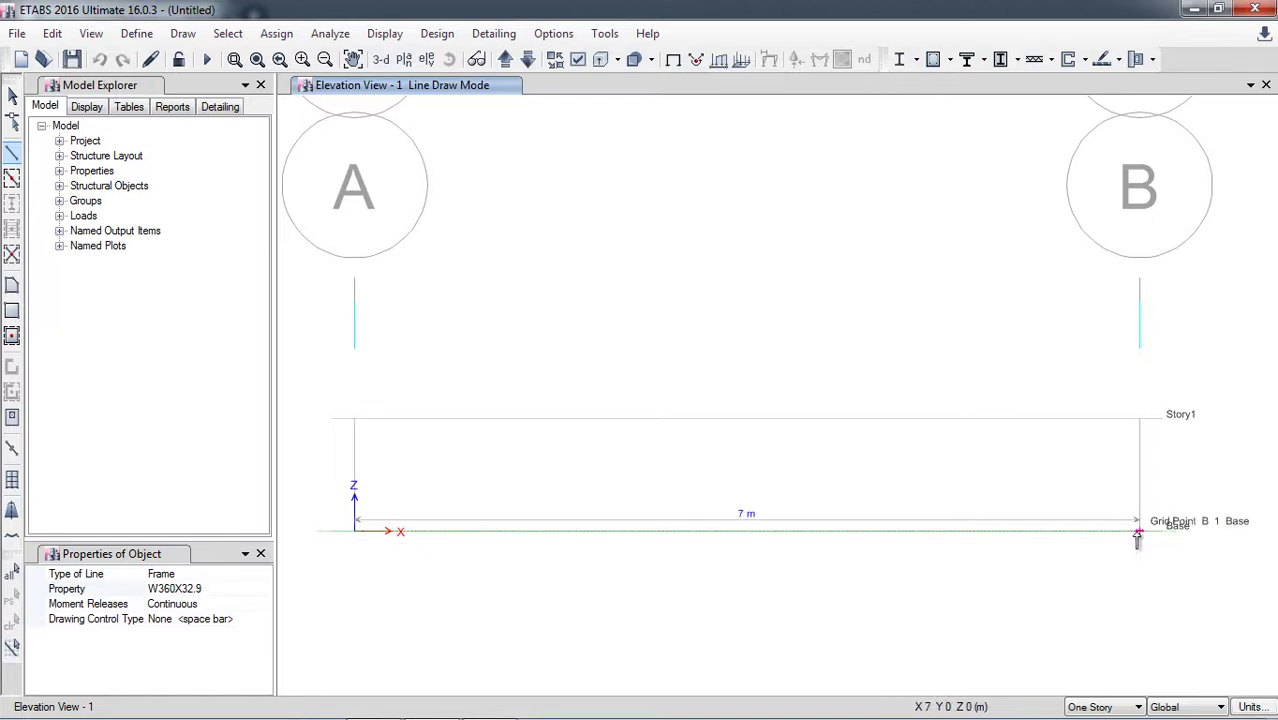
{"action": "left_click", "coordinate": [1151, 567]}
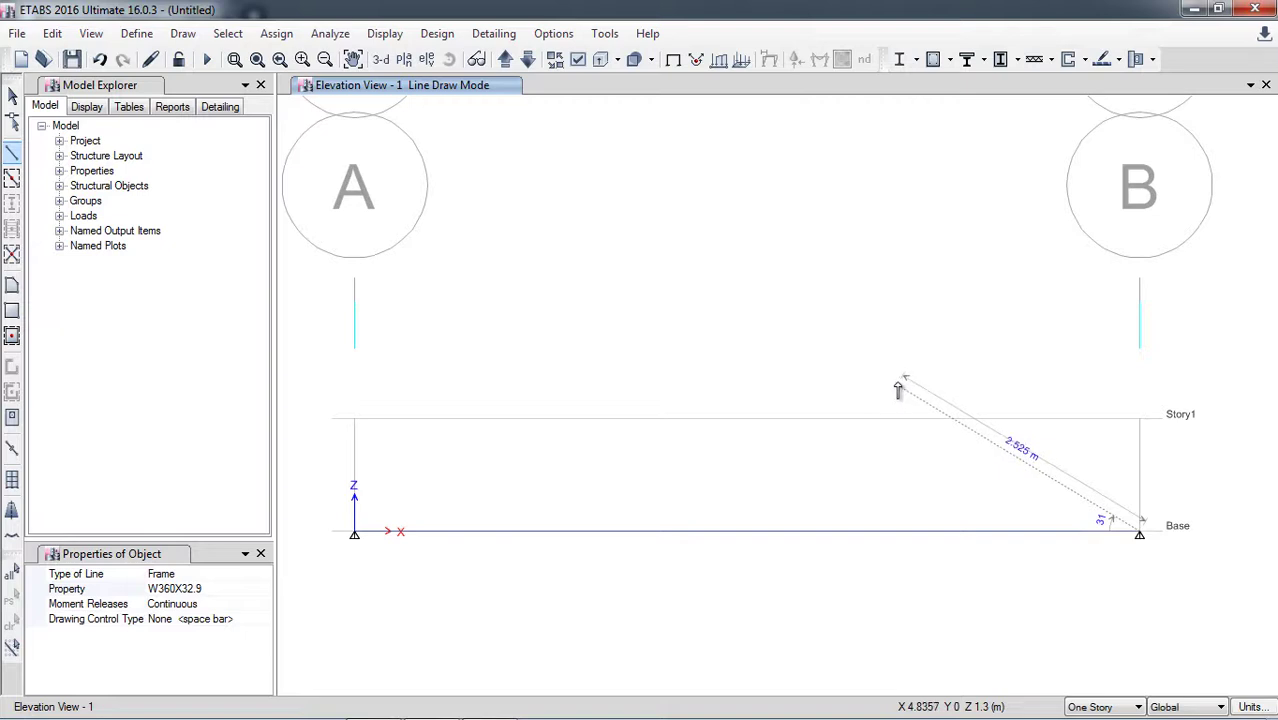
{"action": "key", "text": "Escape"}
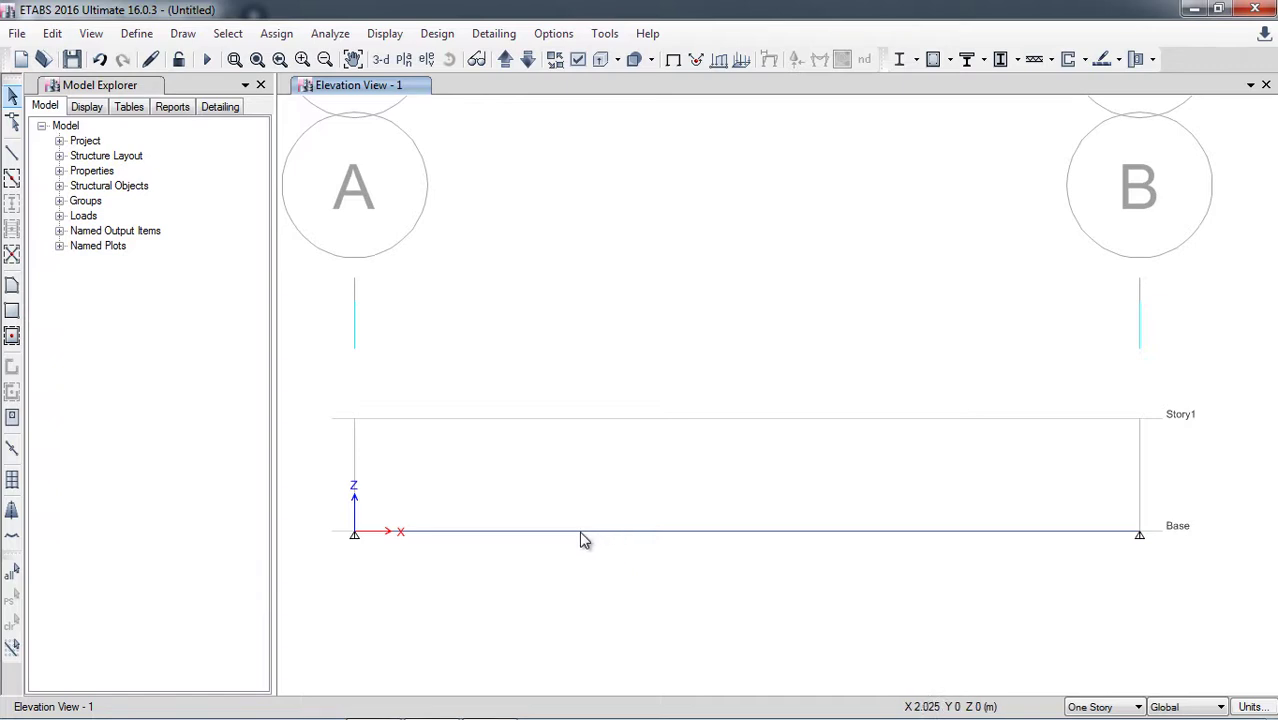
{"action": "mouse_move", "coordinate": [442, 706]}
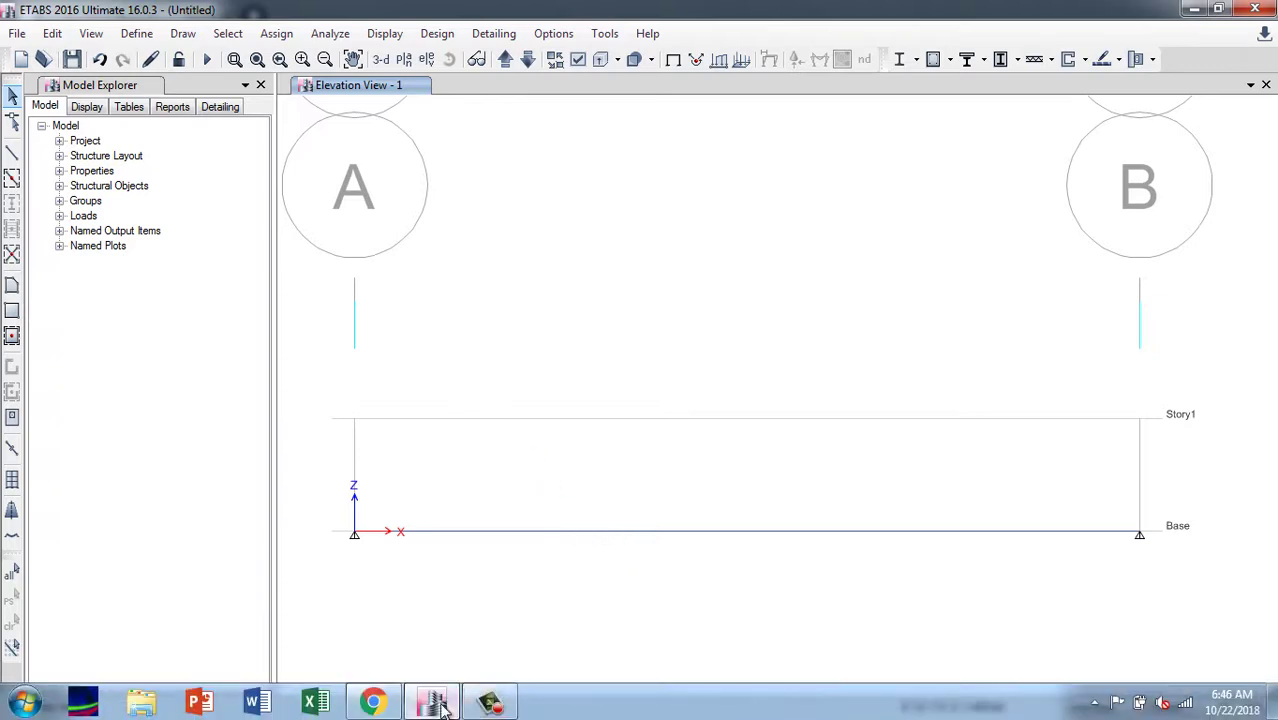
{"action": "mouse_move", "coordinate": [372, 704]}
{"action": "left_click", "coordinate": [359, 632]}
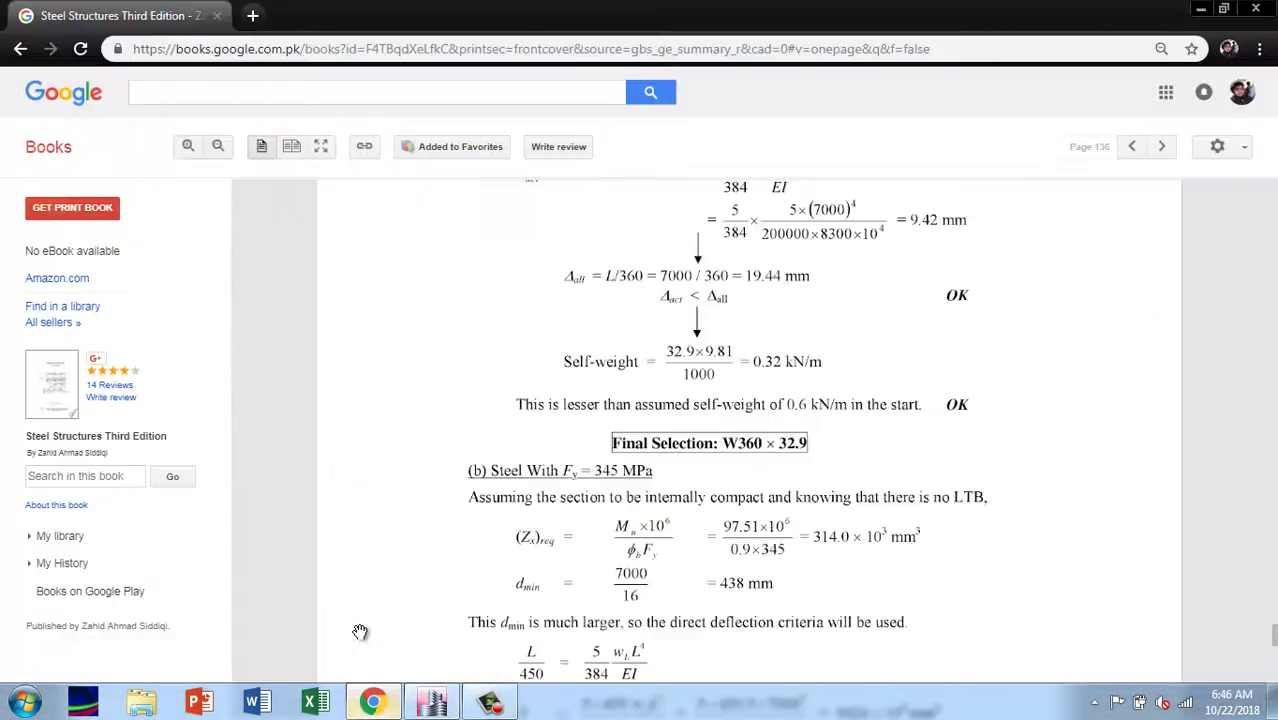
{"action": "scroll", "coordinate": [529, 455], "scroll_direction": "up", "scroll_amount": 10}
{"action": "scroll", "coordinate": [529, 455], "scroll_direction": "up", "scroll_amount": 8}
{"action": "scroll", "coordinate": [524, 459], "scroll_direction": "down", "scroll_amount": 1}
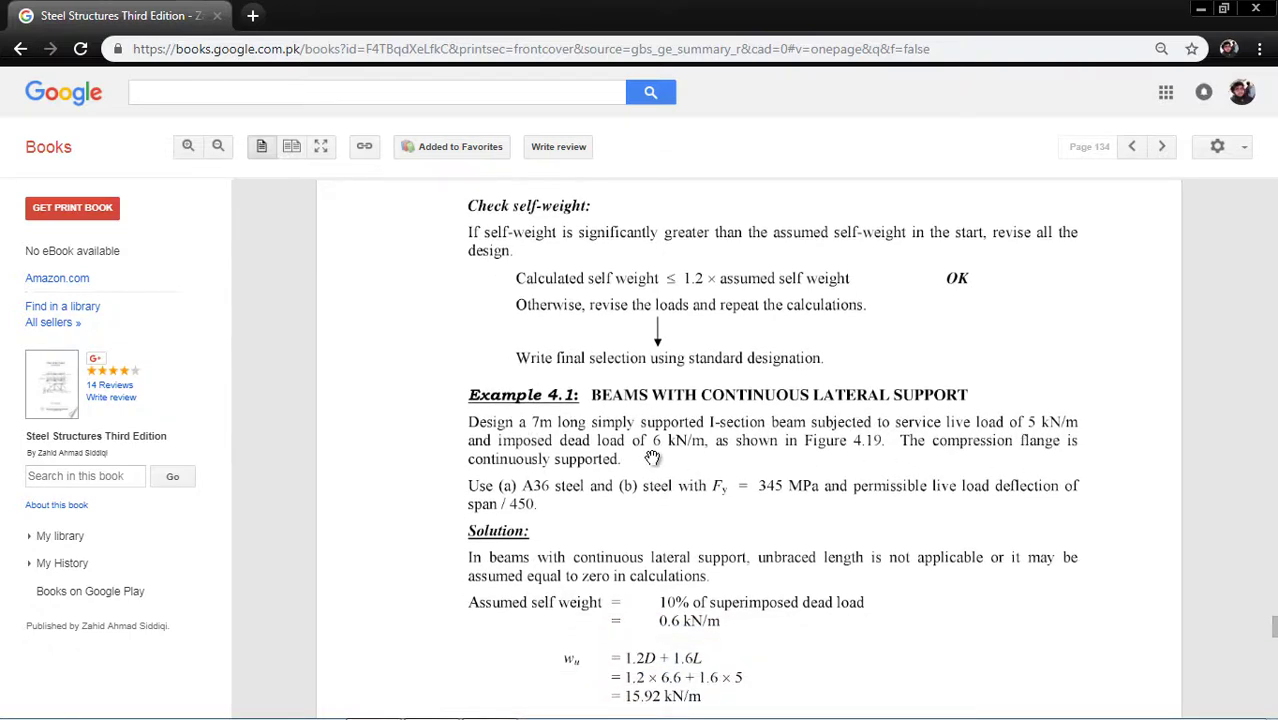
{"action": "mouse_move", "coordinate": [631, 709]}
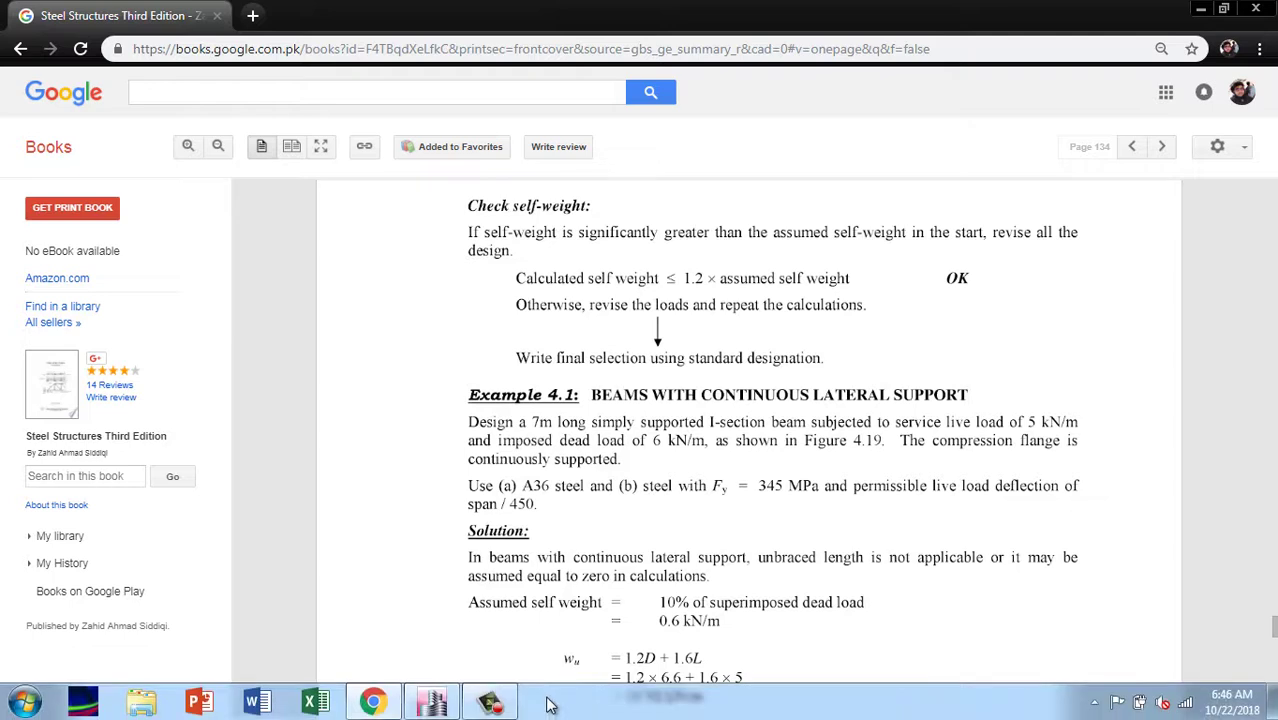
{"action": "left_click", "coordinate": [434, 704]}
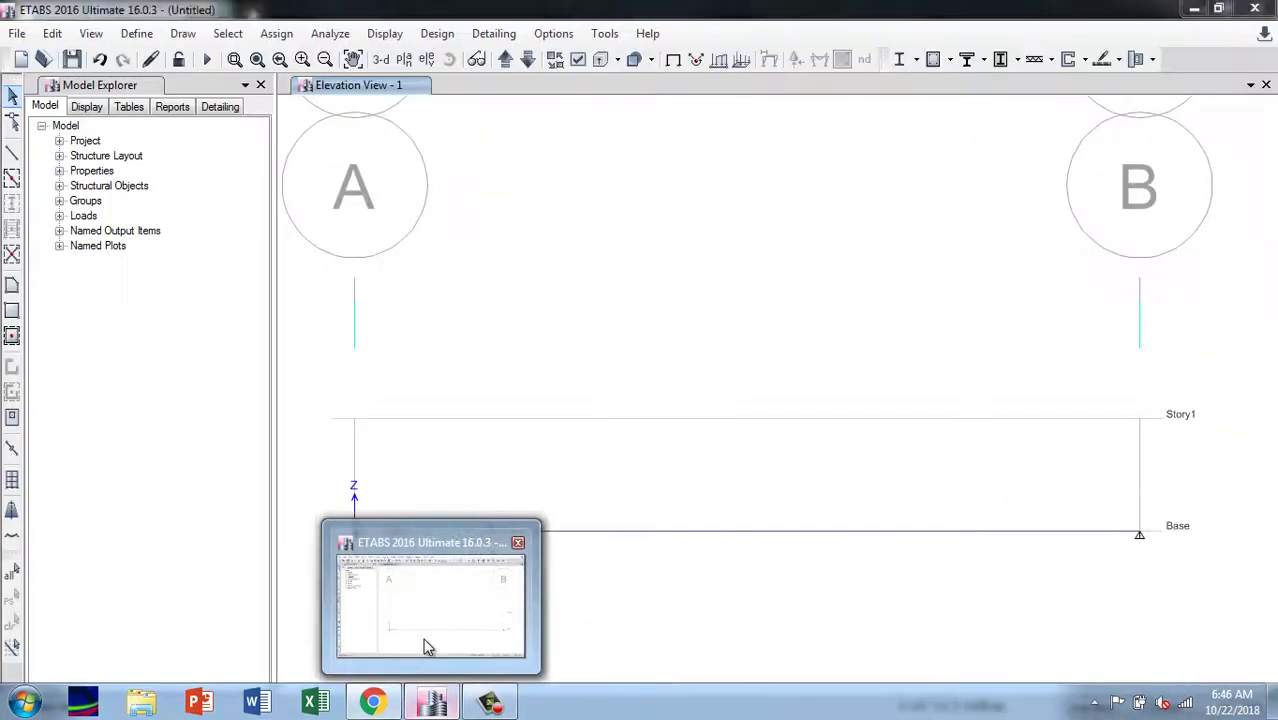
- Assign a 6 kN/m uniform distributed Dead load to the Base beam
{"action": "left_click", "coordinate": [520, 534]}
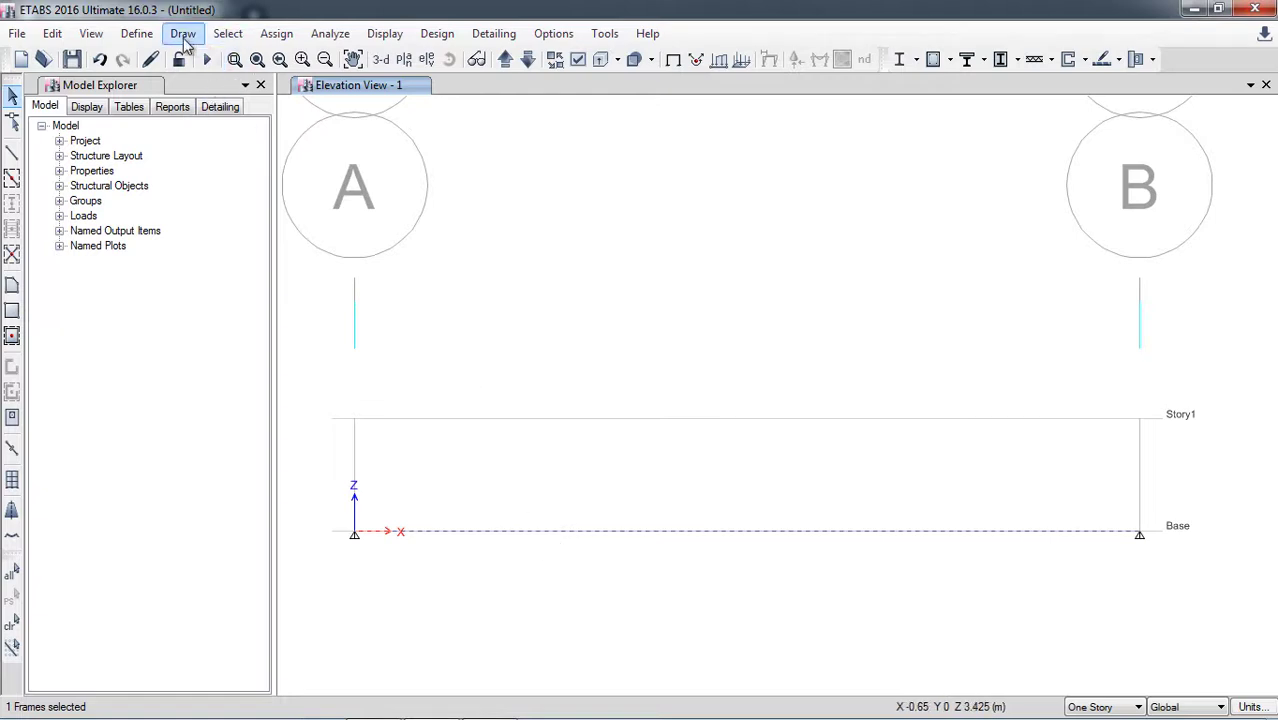
{"action": "left_click", "coordinate": [276, 33]}
{"action": "mouse_move", "coordinate": [313, 210]}
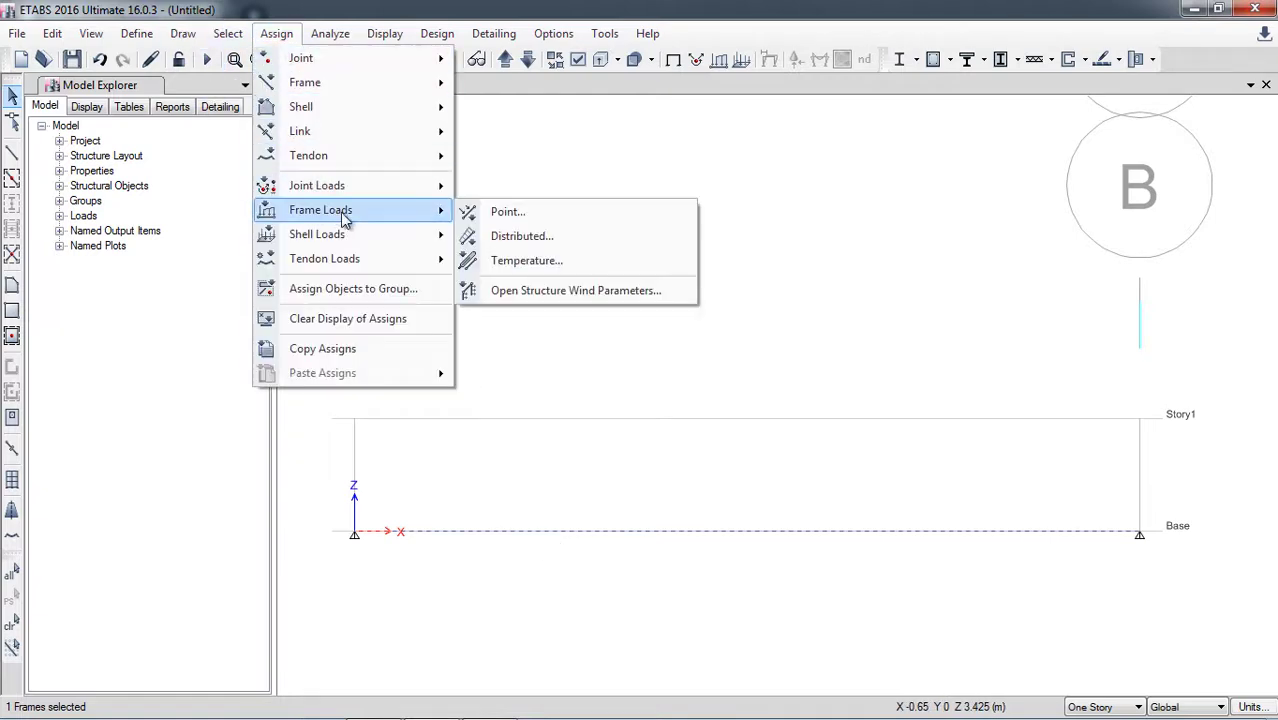
{"action": "left_click", "coordinate": [536, 236]}
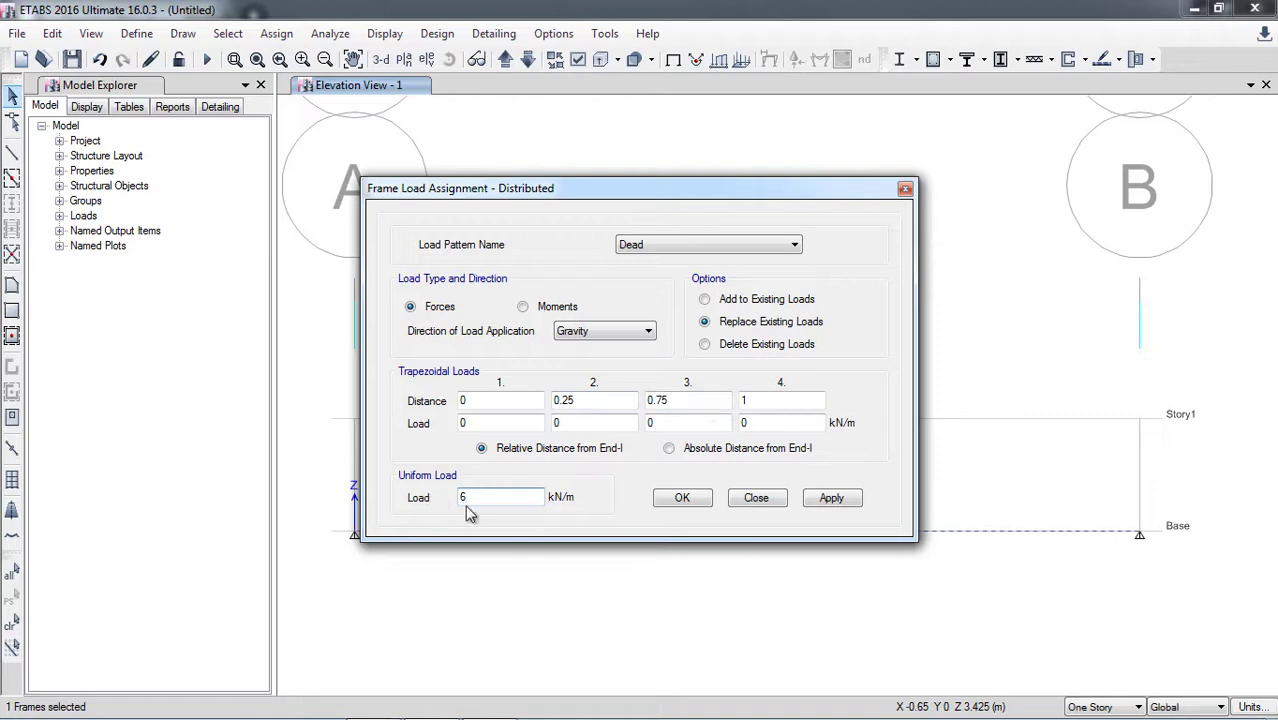
{"action": "left_click", "coordinate": [832, 498]}
{"action": "left_click_drag", "start_coordinate": [758, 192], "coordinate": [536, 100]}
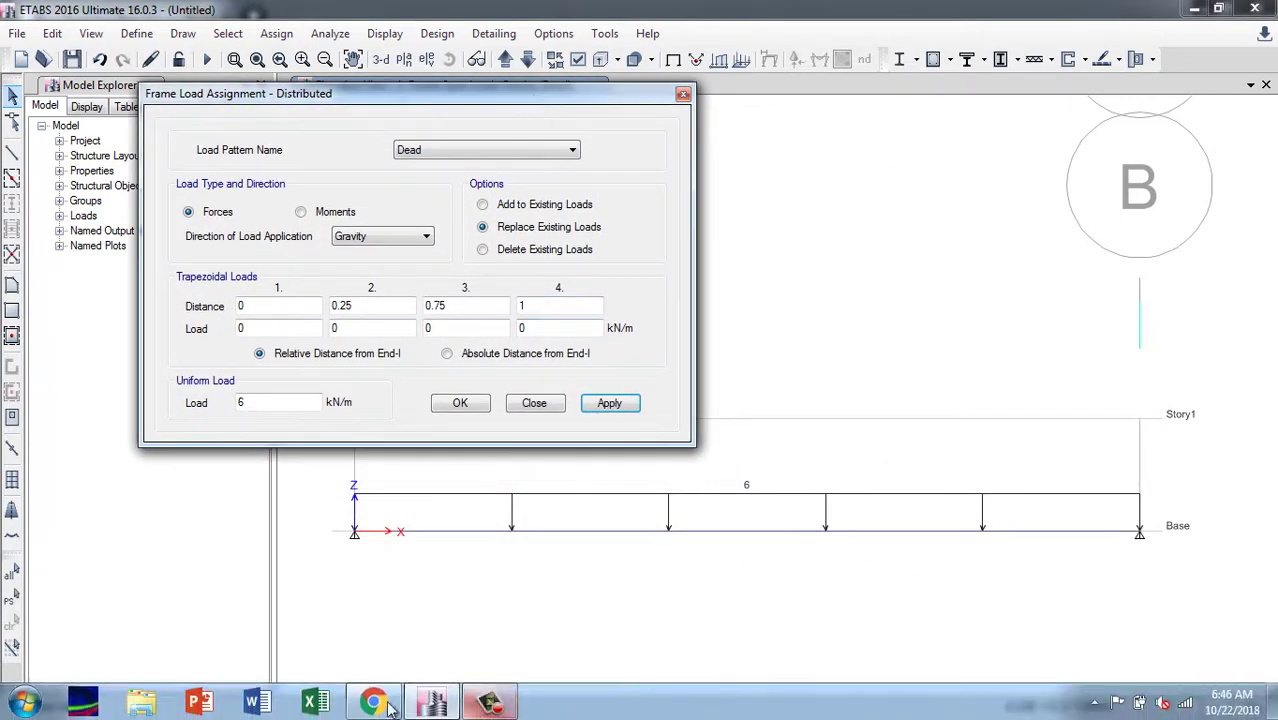
- Add a 5 kN/m uniform distributed Live load to the same beam
{"action": "mouse_move", "coordinate": [372, 703]}
{"action": "mouse_move", "coordinate": [370, 620]}
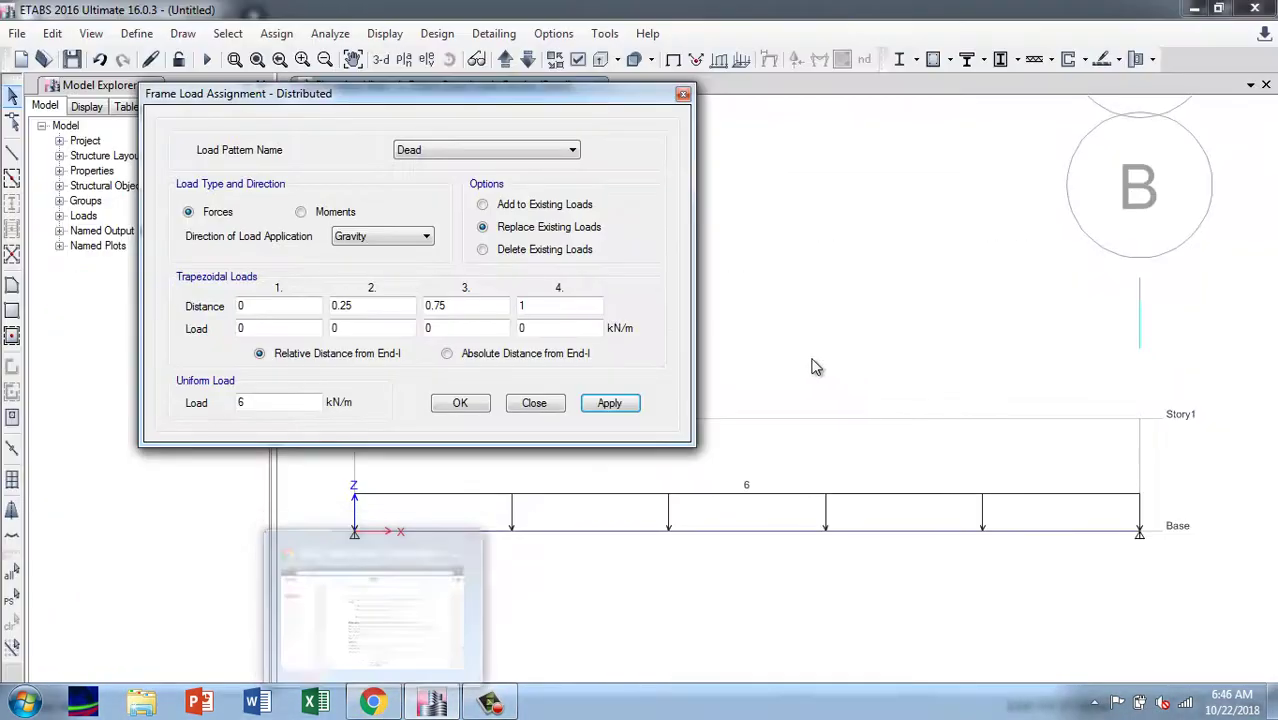
{"action": "left_click", "coordinate": [724, 531]}
{"action": "left_click", "coordinate": [545, 155]}
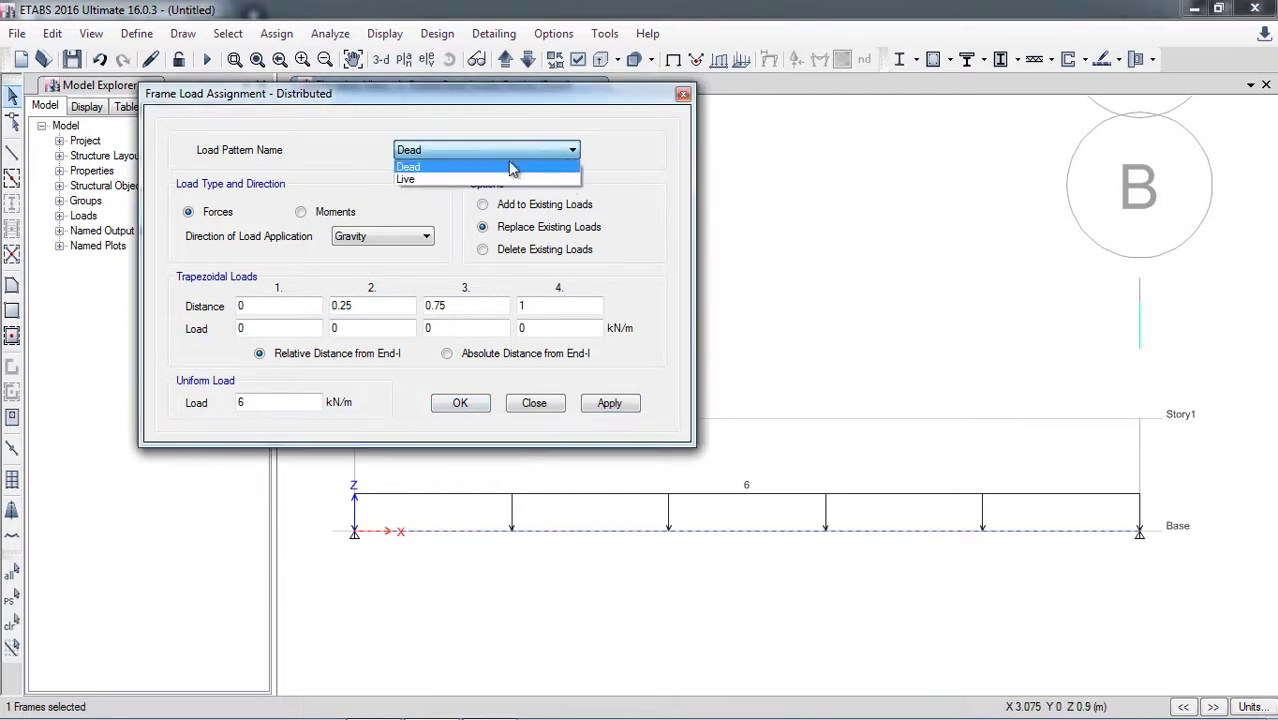
{"action": "left_click", "coordinate": [428, 177]}
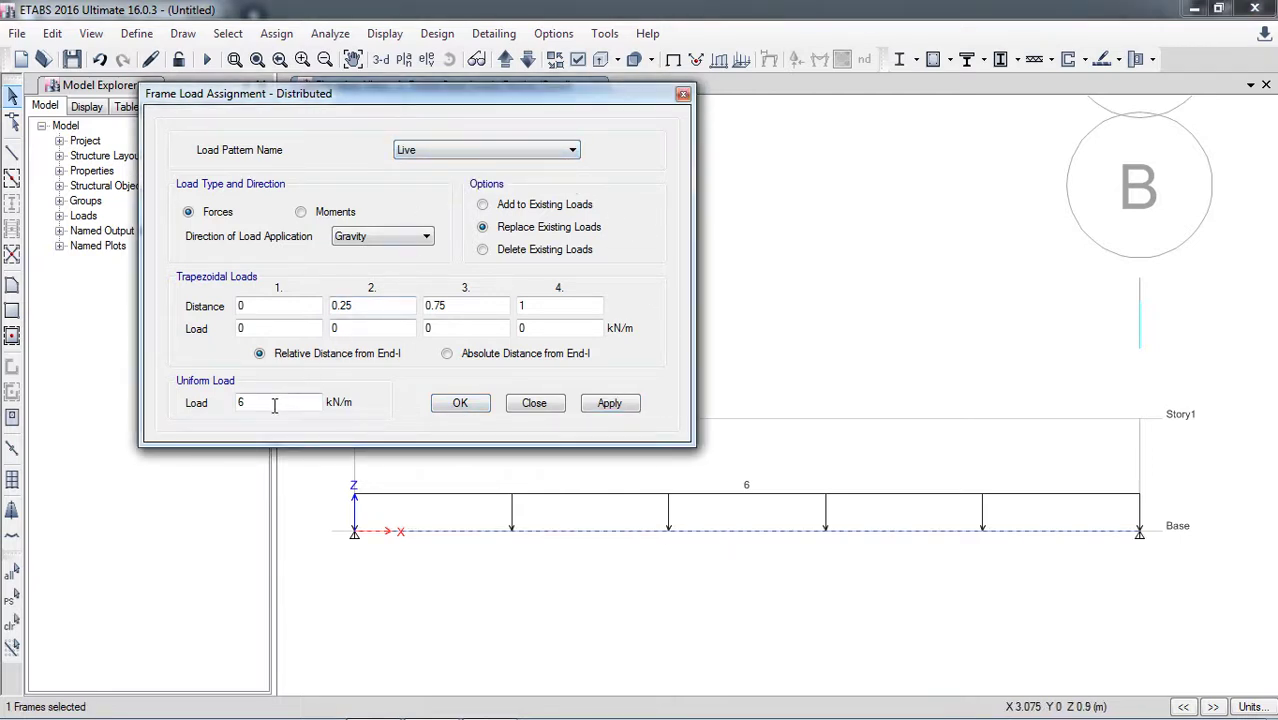
{"action": "type", "text": "5"}
{"action": "left_click", "coordinate": [609, 405]}
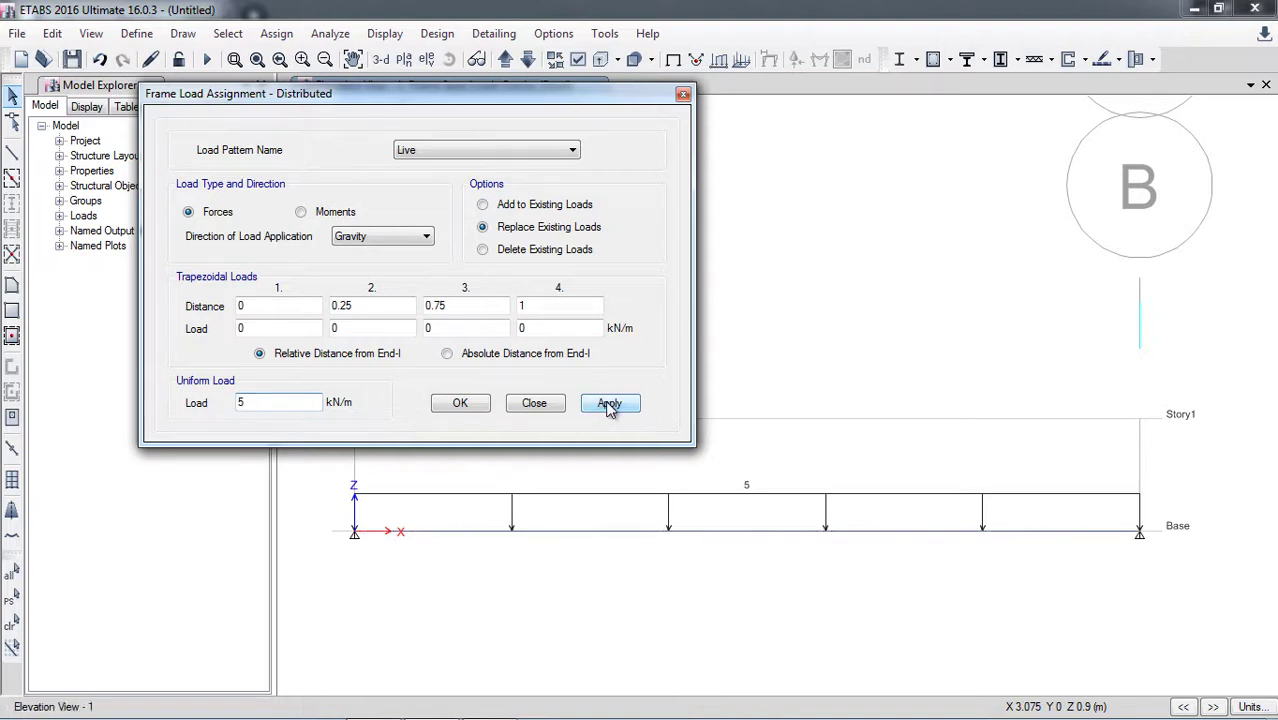
{"action": "left_click", "coordinate": [460, 405]}
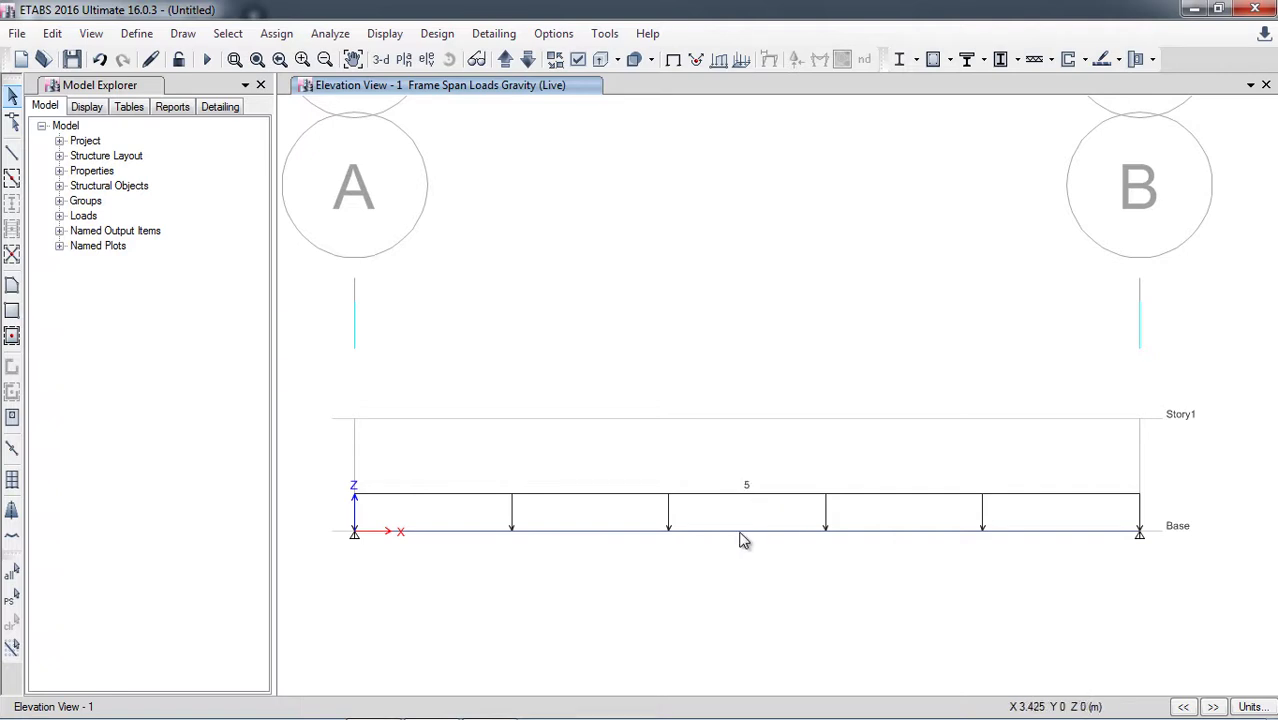
{"action": "right_click", "coordinate": [738, 533]}
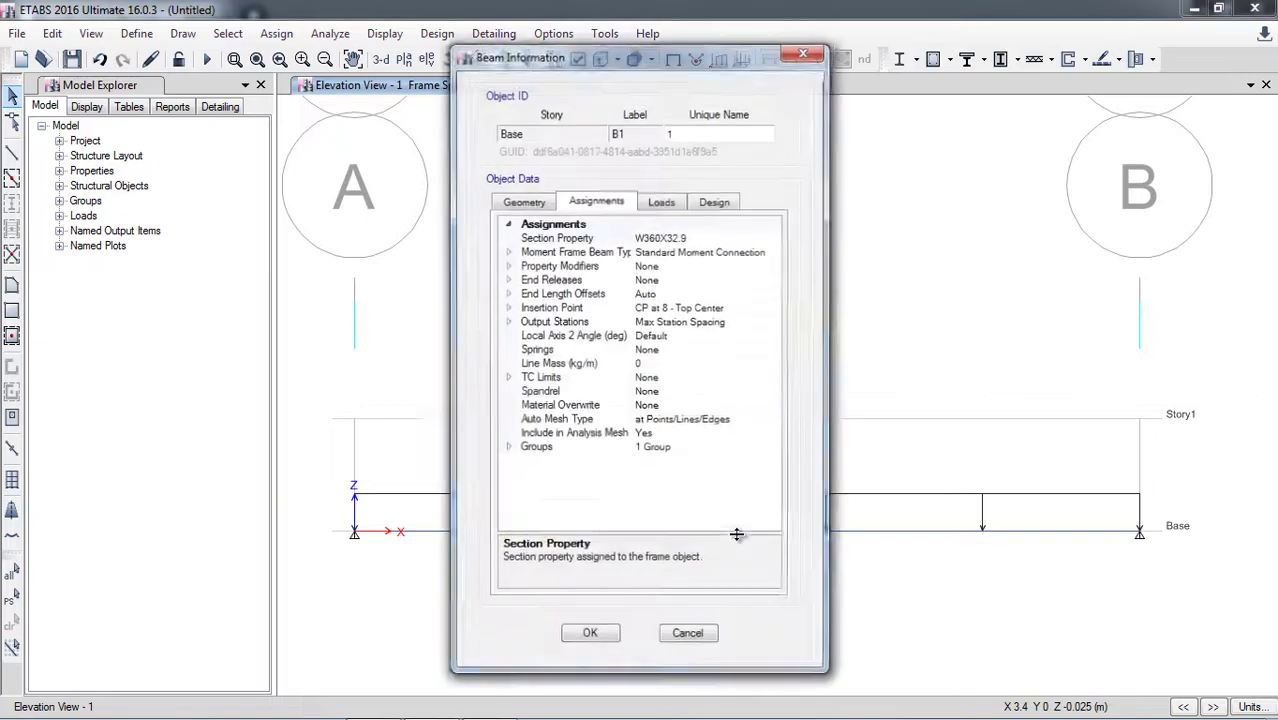
{"action": "left_click", "coordinate": [661, 201]}
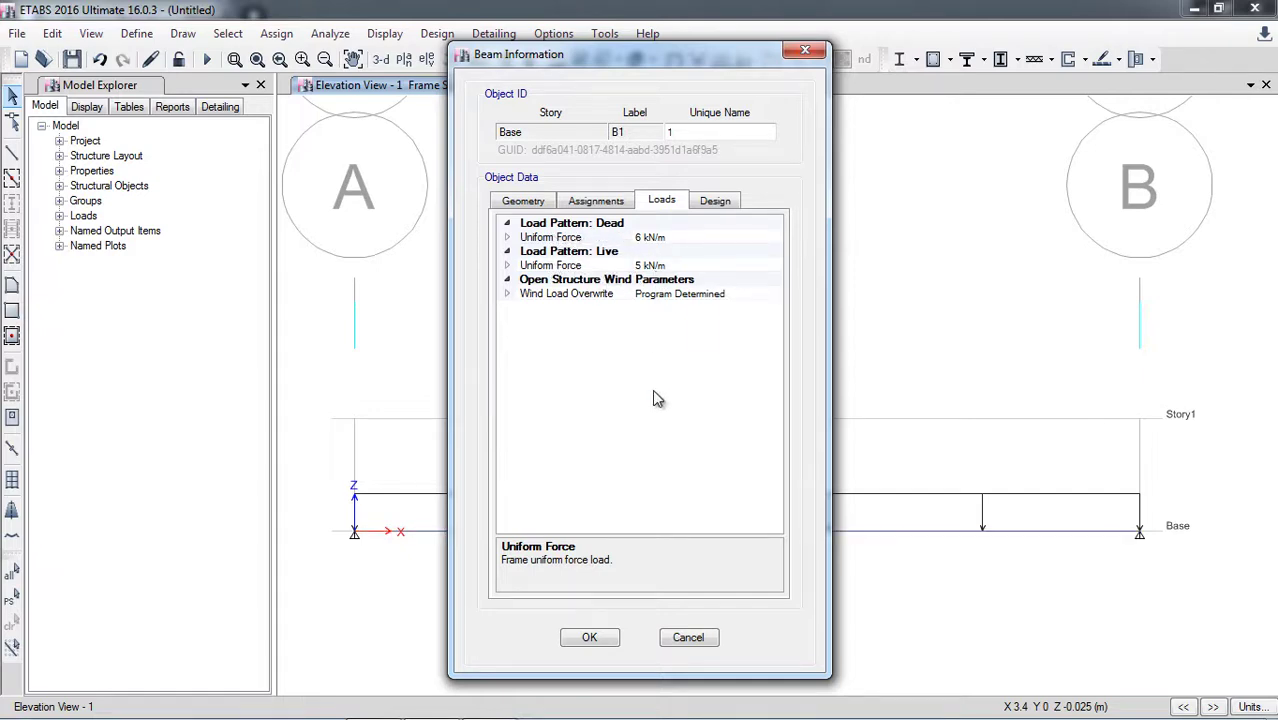
{"action": "left_click", "coordinate": [590, 638]}
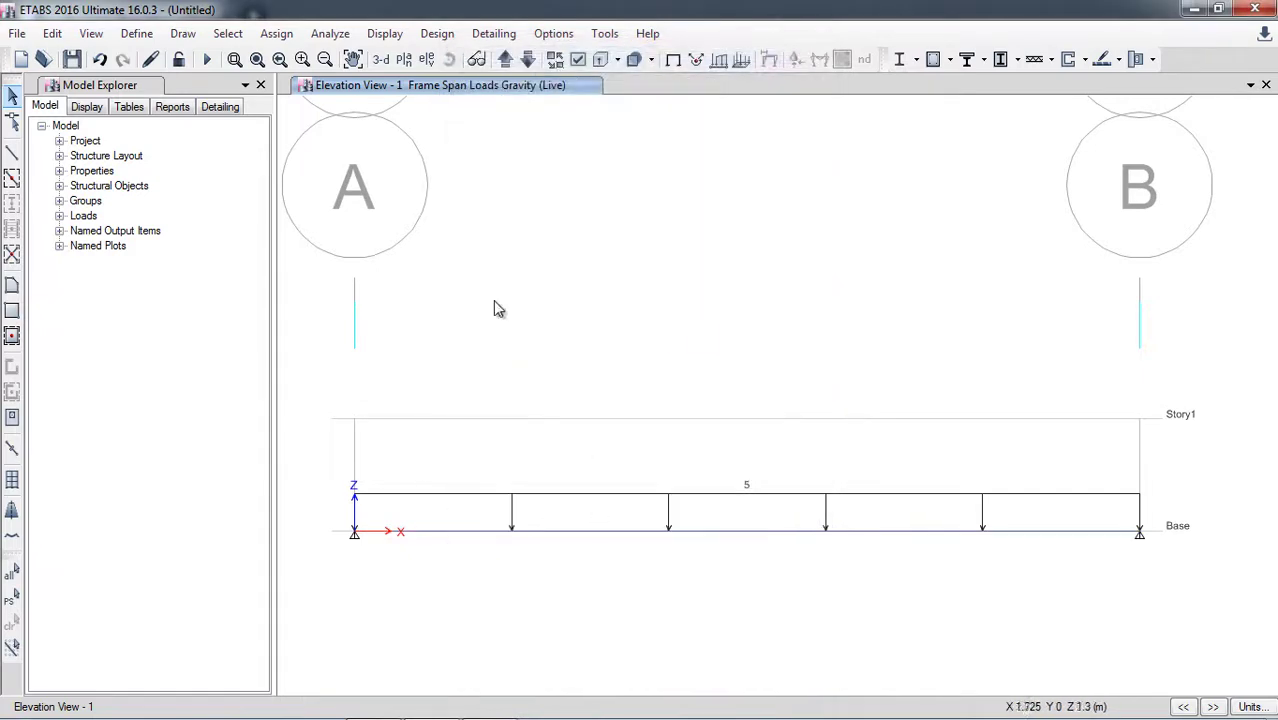
{"action": "left_click", "coordinate": [137, 34]}
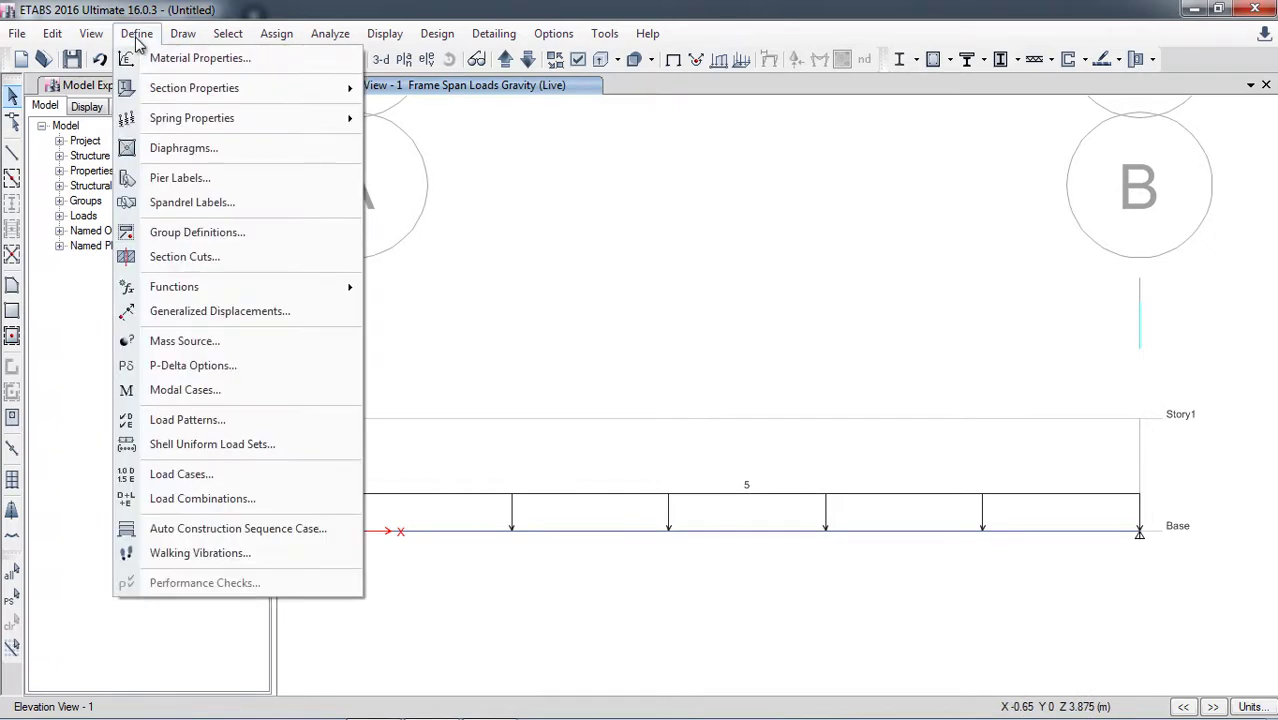
{"action": "left_click", "coordinate": [222, 422]}
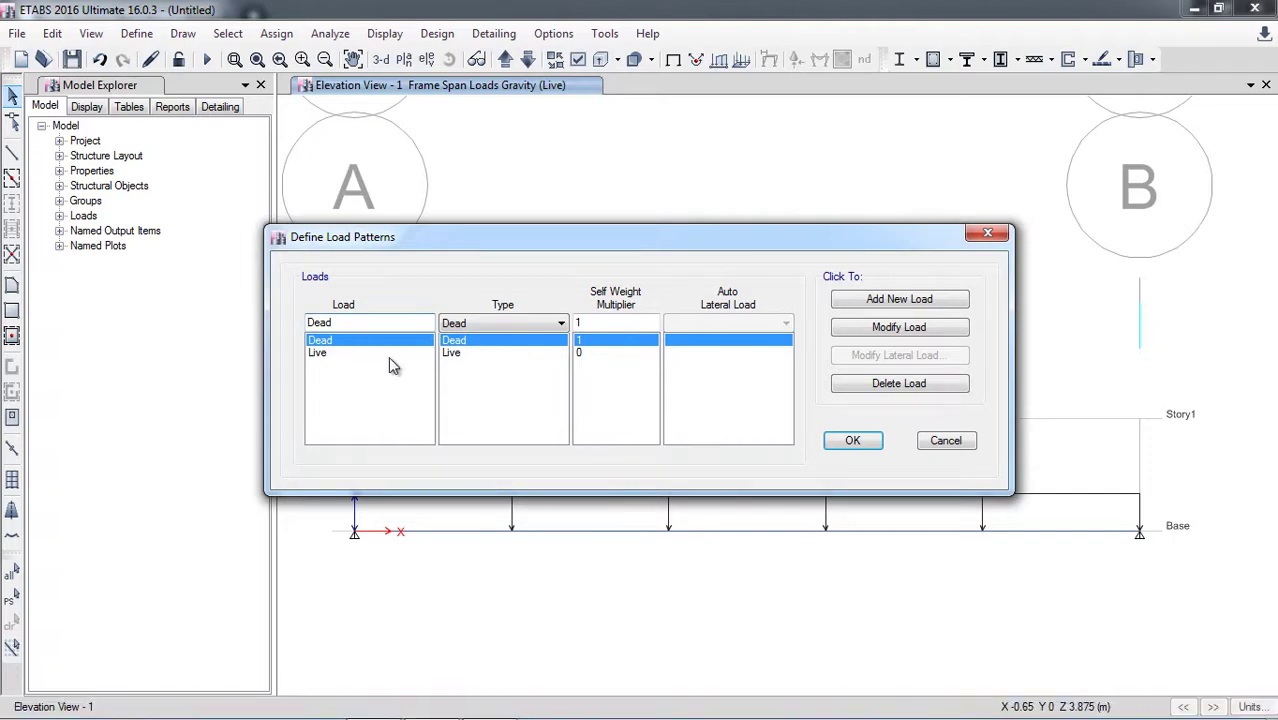
{"action": "left_click", "coordinate": [863, 440]}
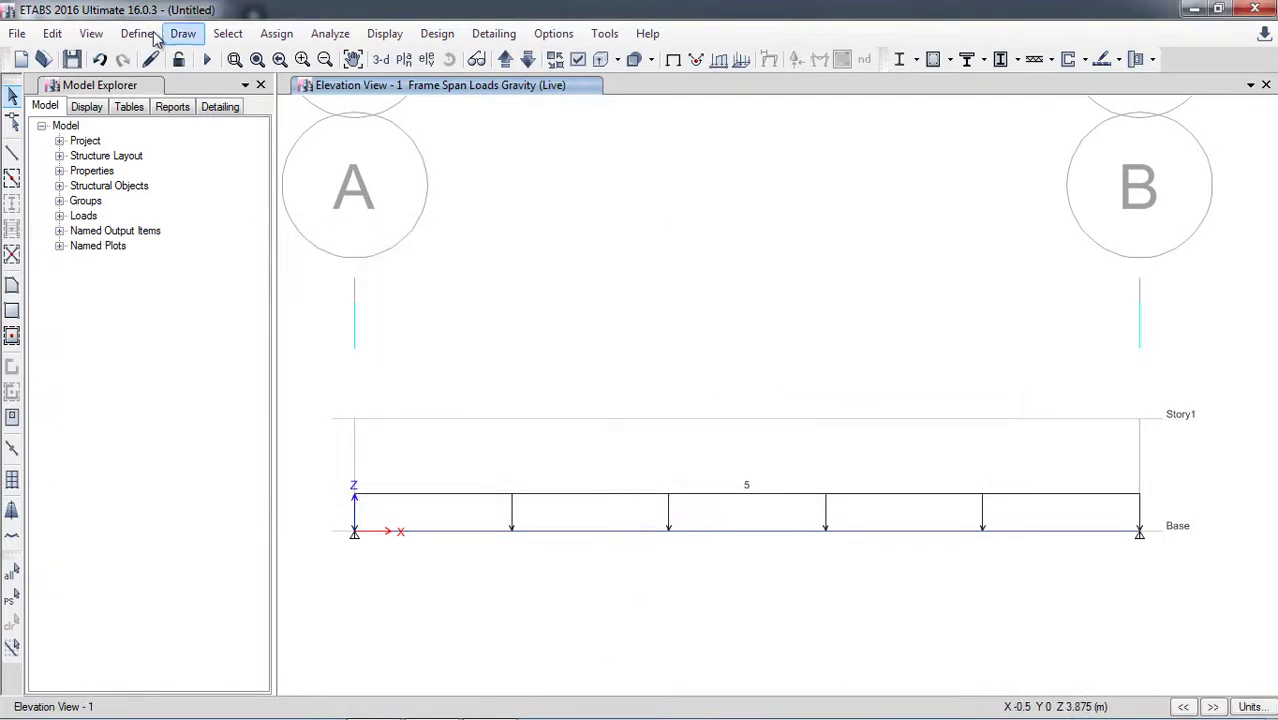
- Start a new load combination, check the textbook's factored combo, and name it 1.2D+1.6L
{"action": "left_click", "coordinate": [137, 34]}
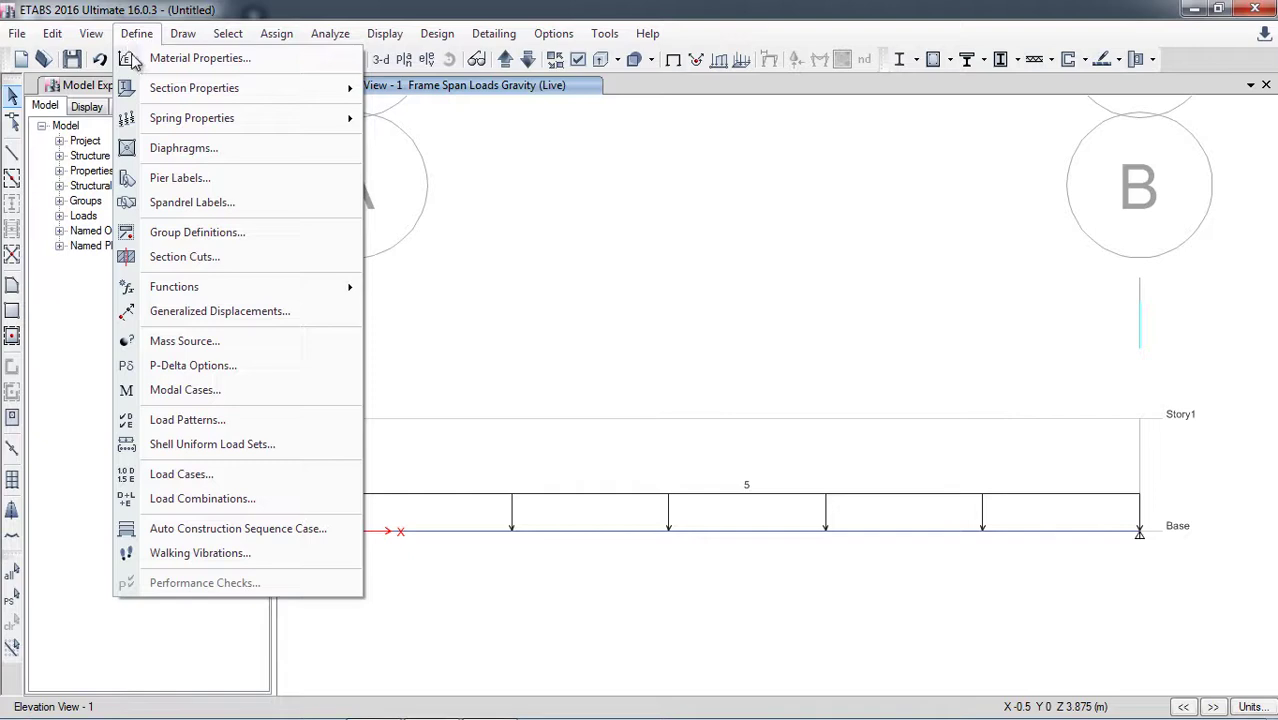
{"action": "left_click", "coordinate": [225, 498]}
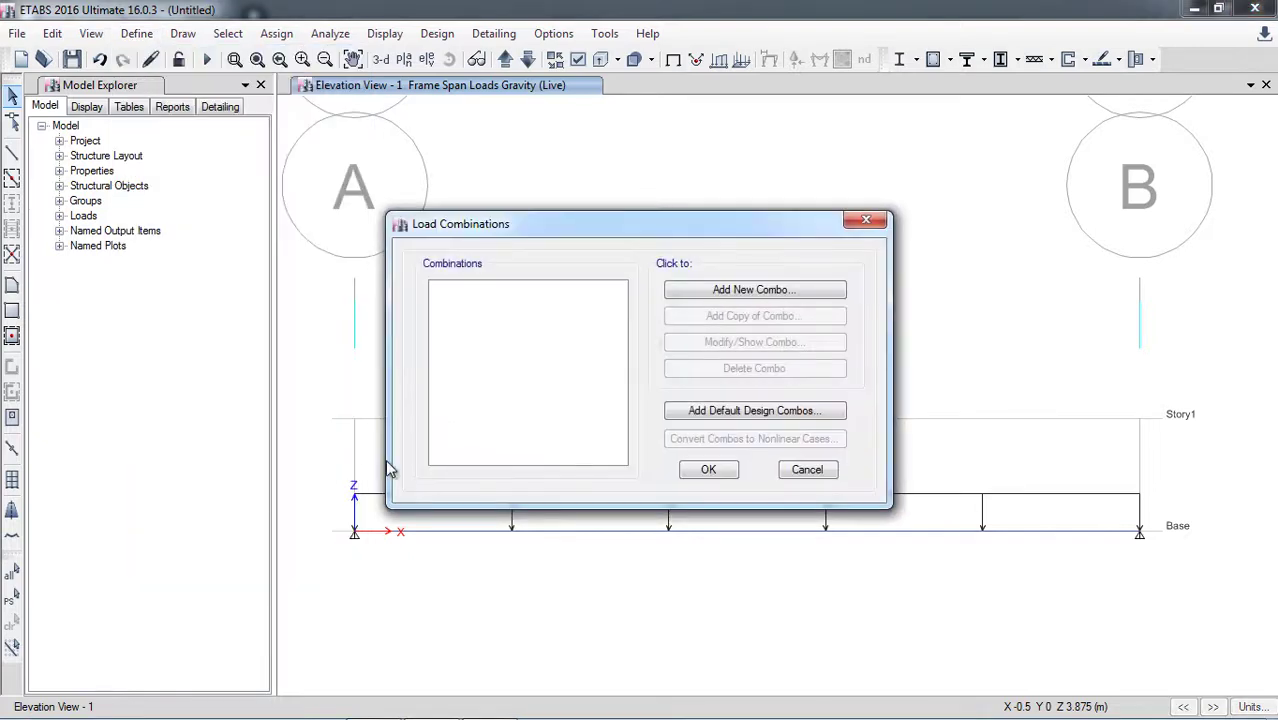
{"action": "left_click", "coordinate": [723, 291]}
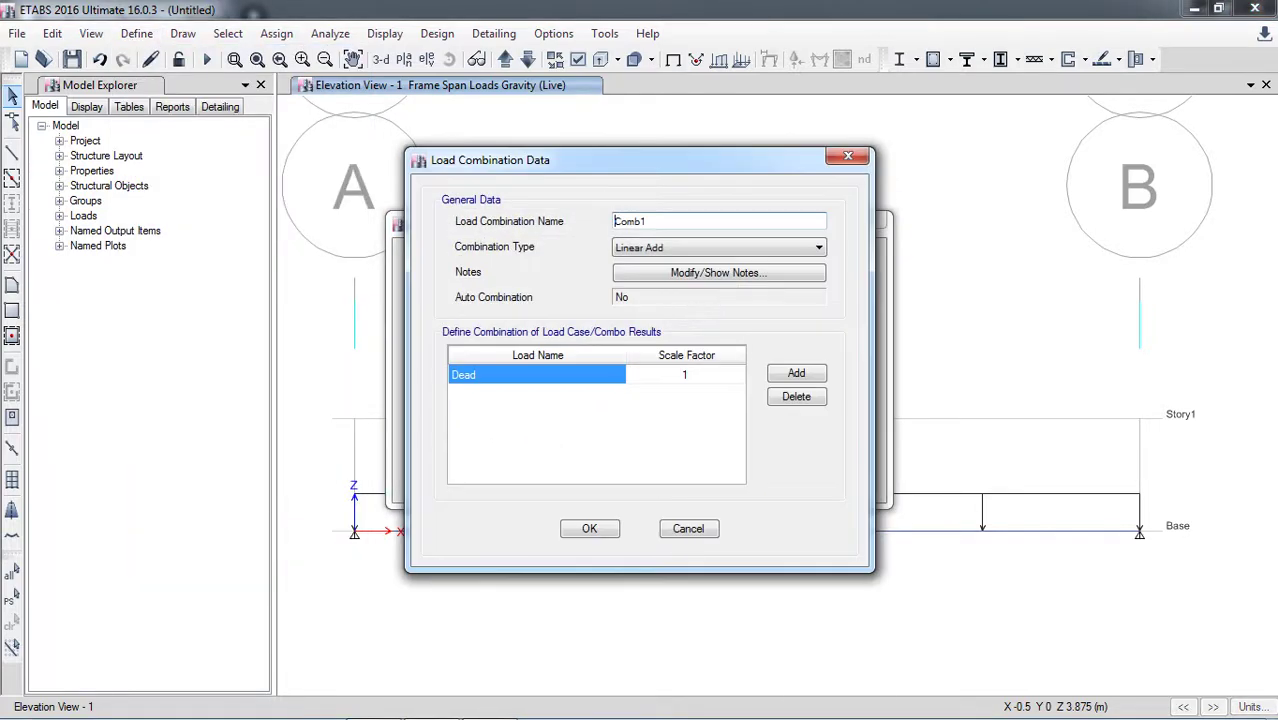
{"action": "left_click", "coordinate": [372, 710]}
{"action": "scroll", "coordinate": [452, 530], "scroll_direction": "down", "scroll_amount": 3}
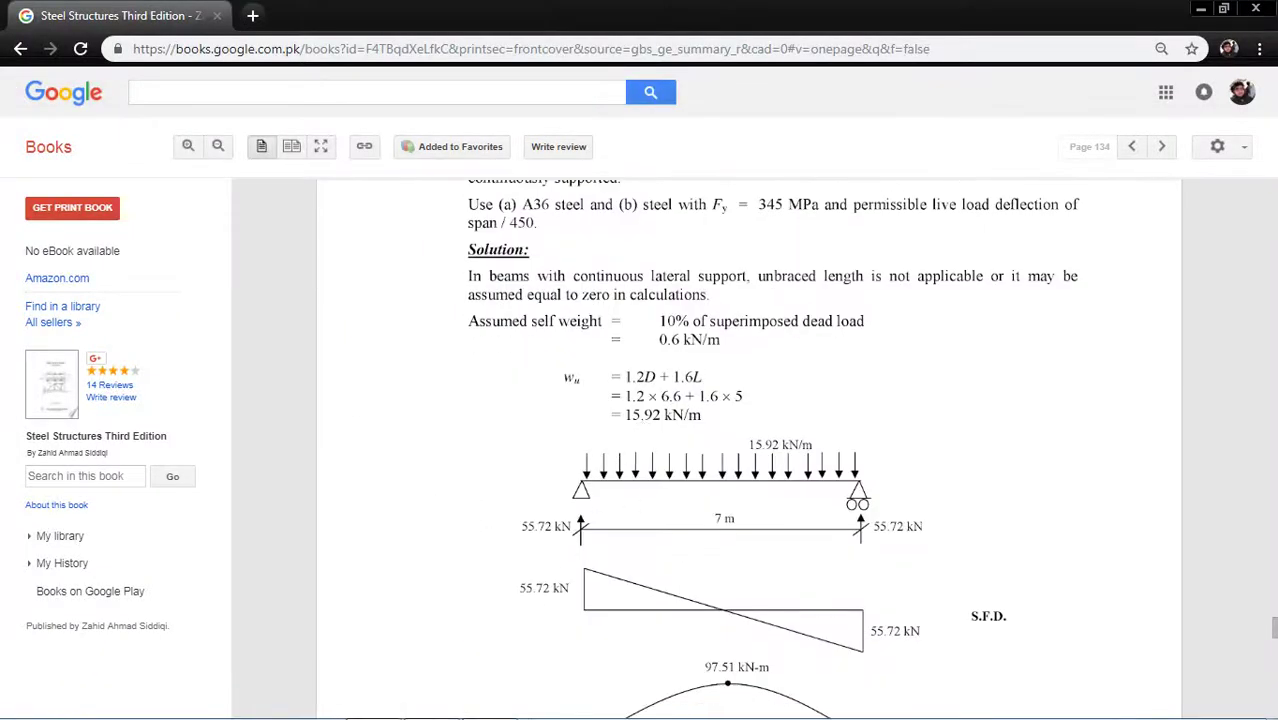
{"action": "left_click", "coordinate": [432, 703]}
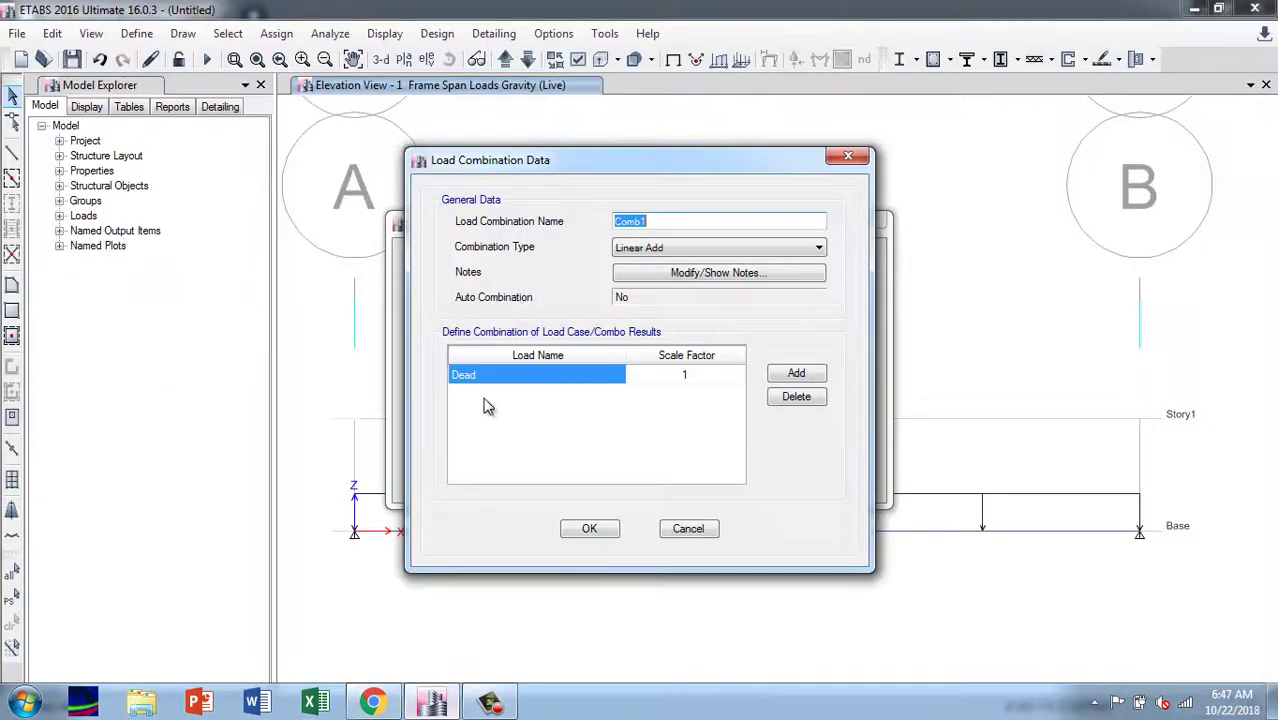
{"action": "type", "text": "1."}
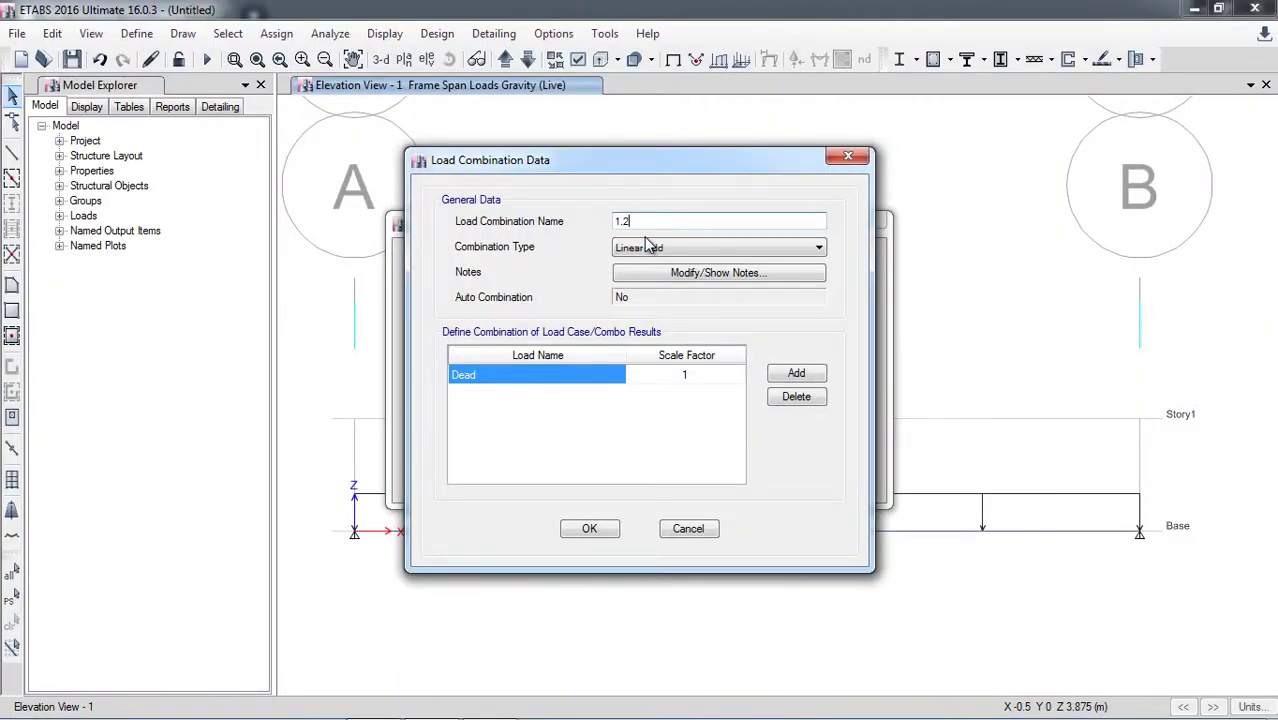
{"action": "type", "text": "2"}
{"action": "key", "text": "Caps_Lock"}
{"action": "type", "text": "D"}
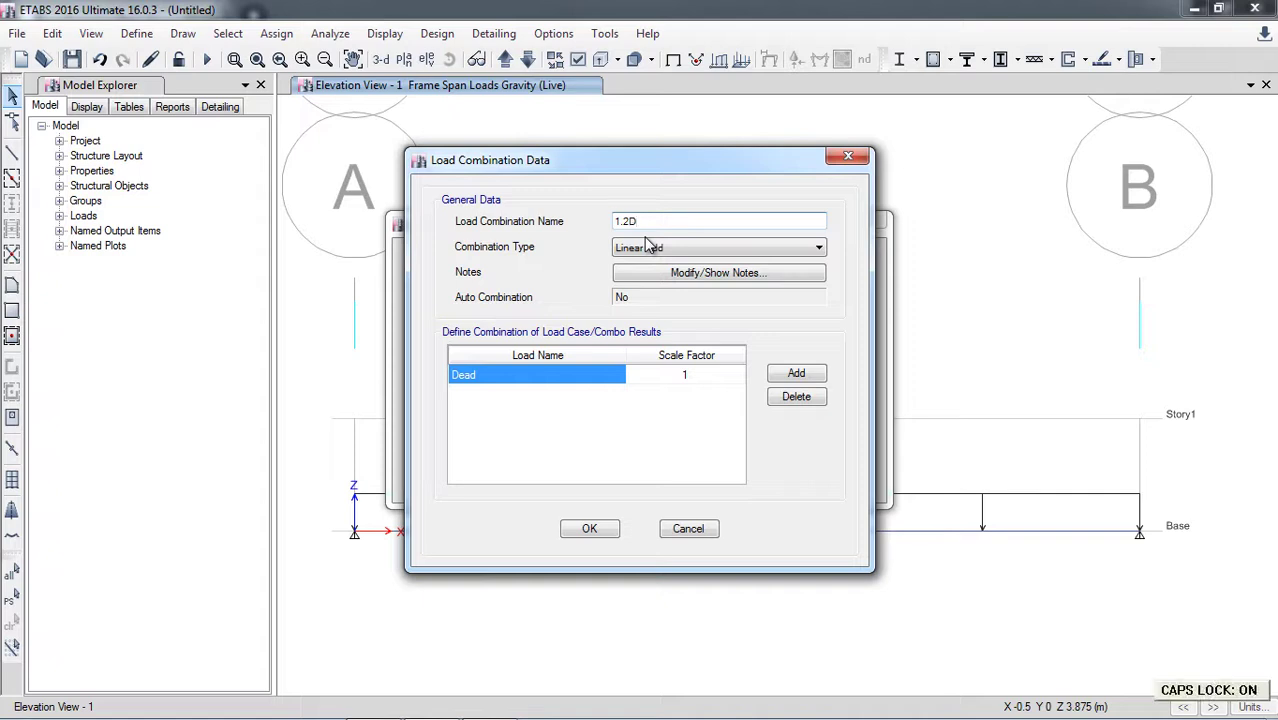
{"action": "type", "text": "+1.6L"}
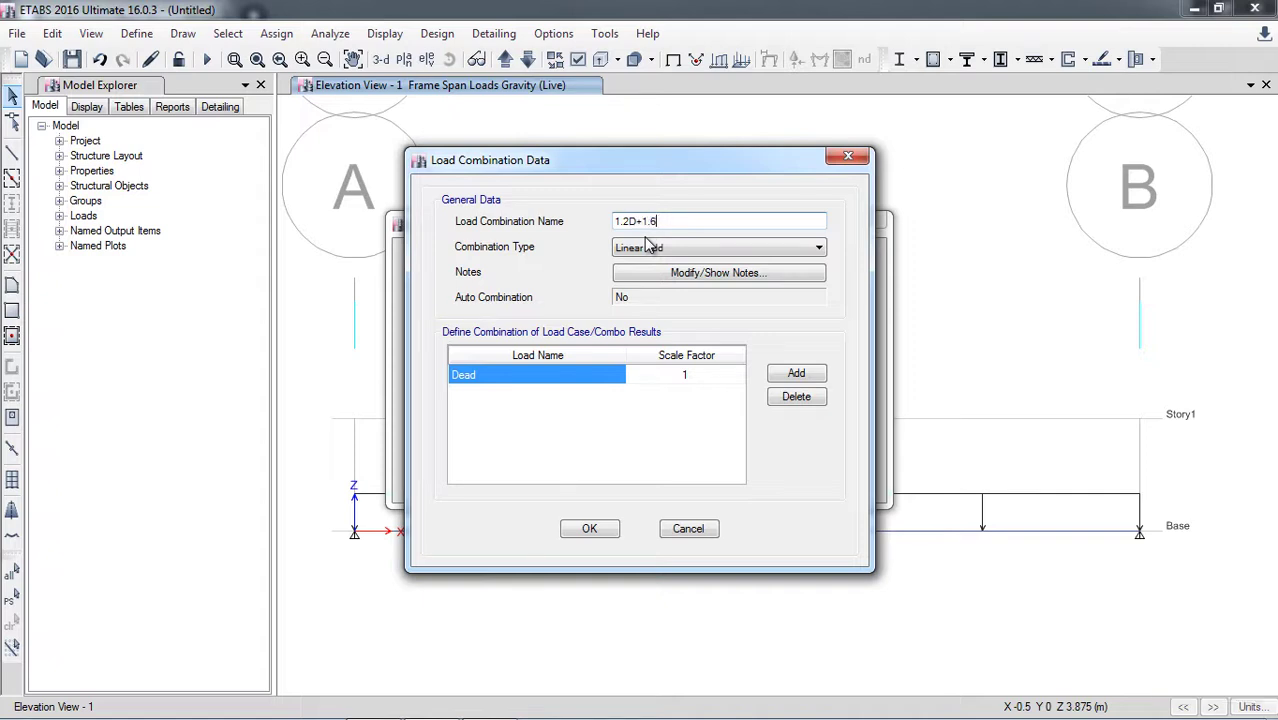
- Give Dead a 1.2 scale factor, add Live at 1.6, and save the combination
{"action": "left_click", "coordinate": [700, 377]}
{"action": "left_click", "coordinate": [701, 376]}
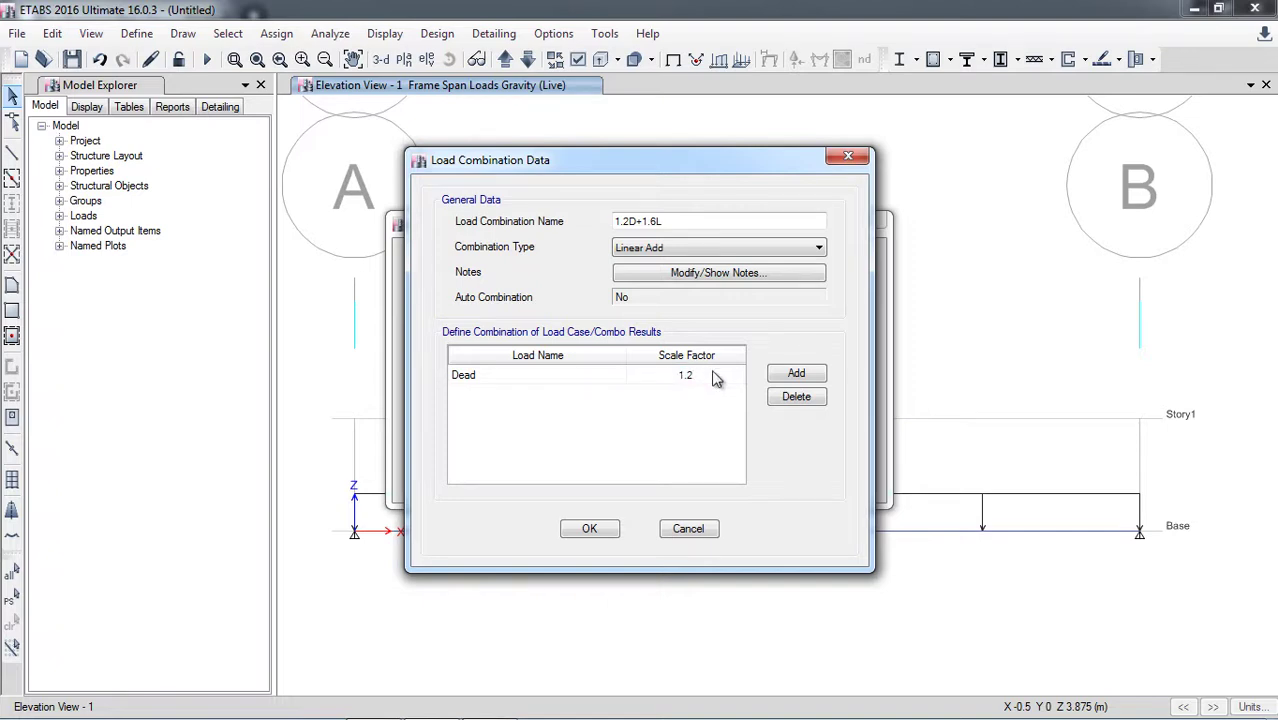
{"action": "left_click", "coordinate": [797, 377]}
{"action": "left_click", "coordinate": [607, 396]}
{"action": "left_click", "coordinate": [520, 424]}
{"action": "left_click", "coordinate": [705, 398]}
{"action": "left_click", "coordinate": [695, 395]}
{"action": "type", "text": ".6"}
{"action": "left_click", "coordinate": [700, 374]}
{"action": "left_click", "coordinate": [591, 530]}
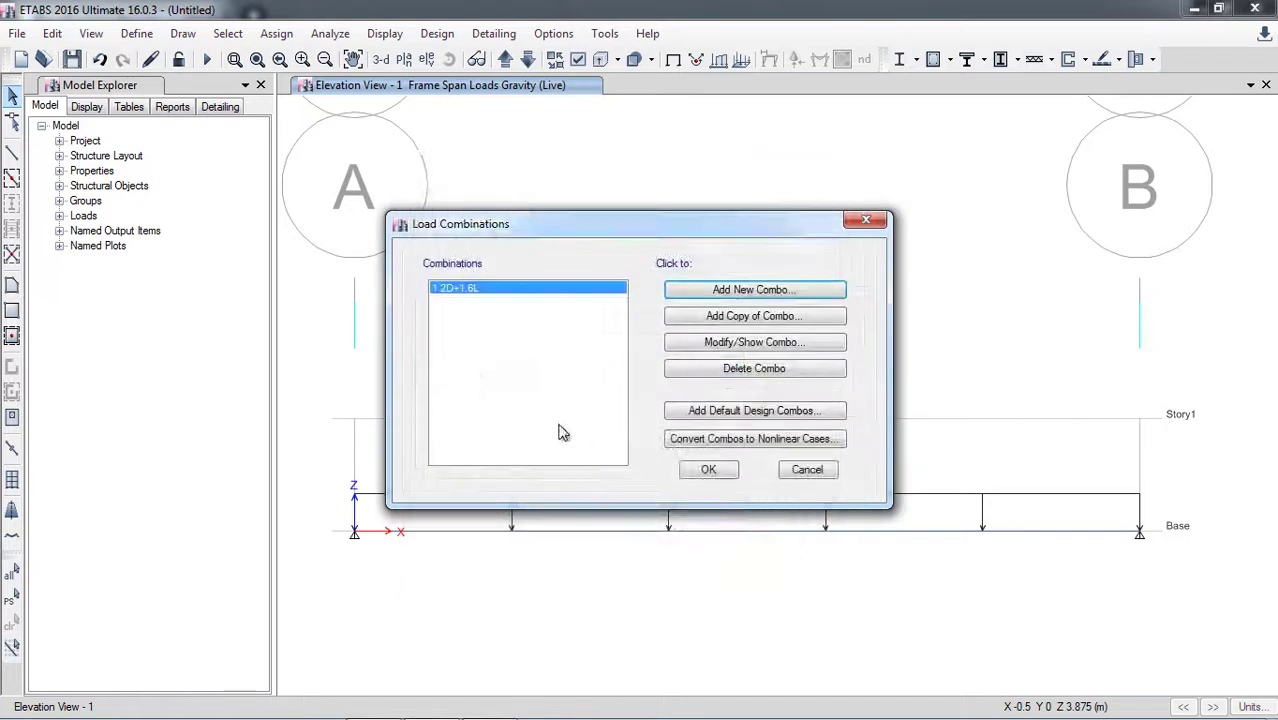
{"action": "left_click", "coordinate": [709, 470]}
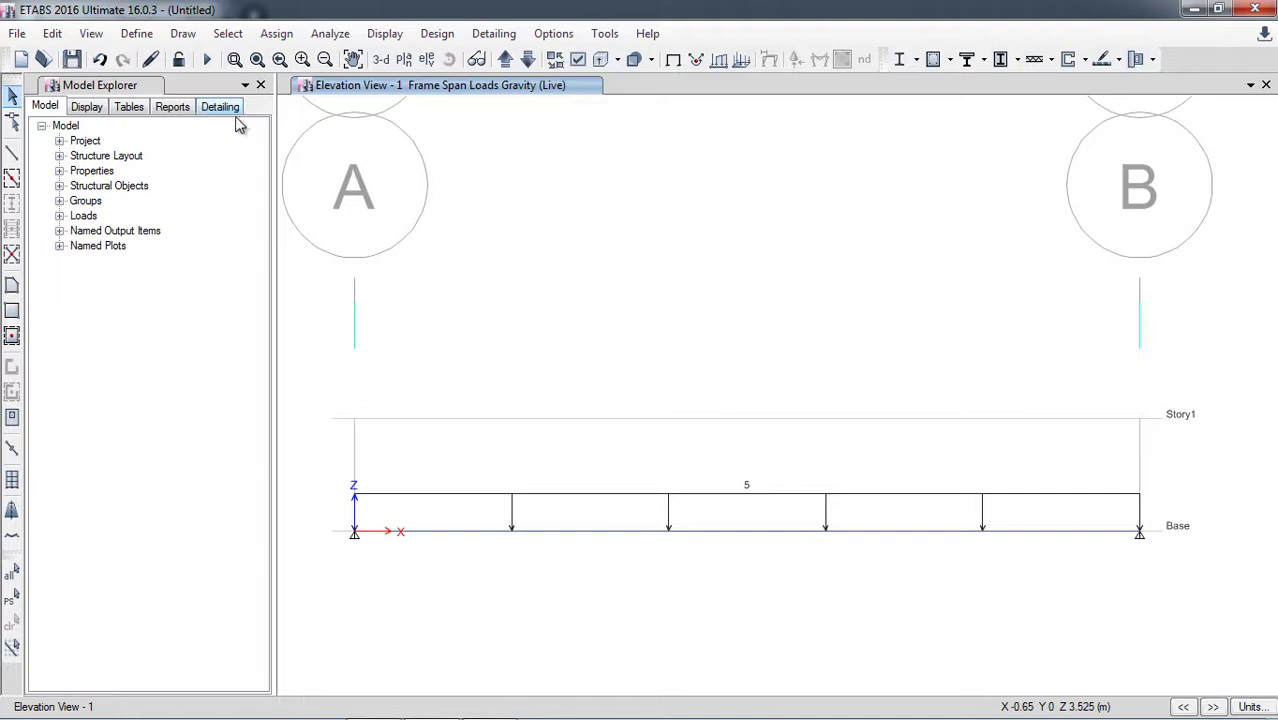
{"action": "mouse_move", "coordinate": [497, 706]}
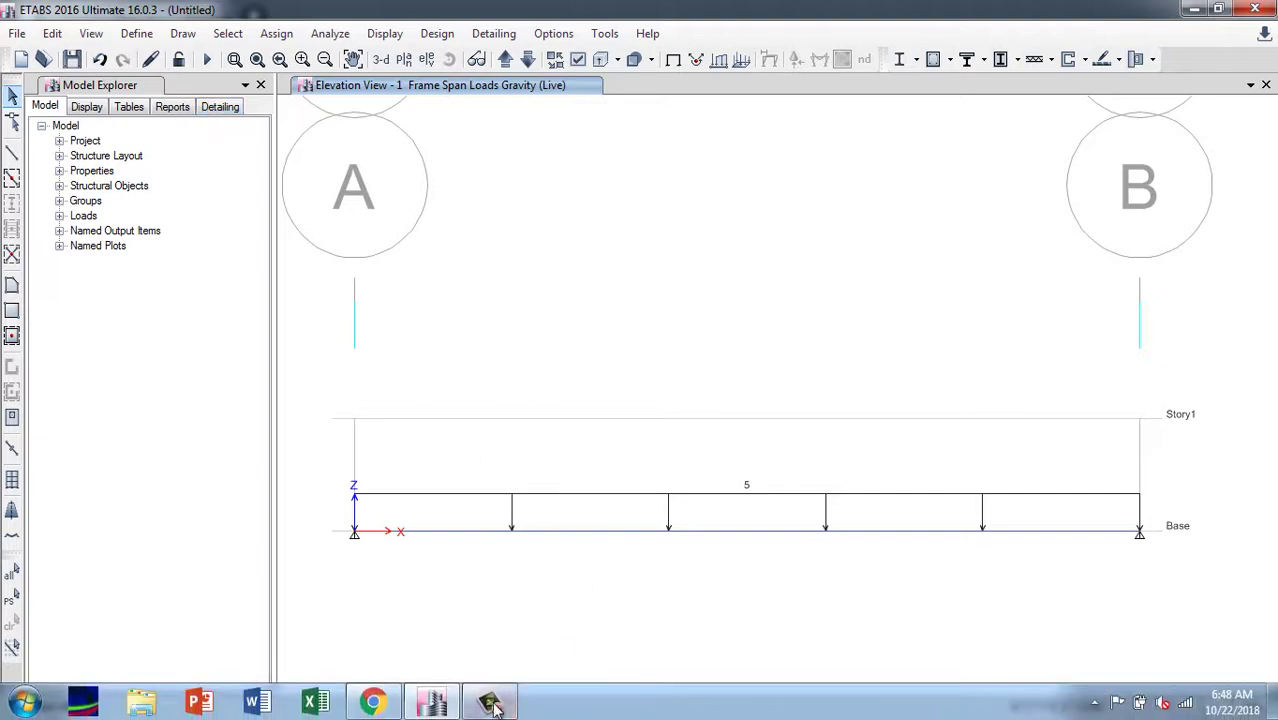
{"action": "left_click", "coordinate": [373, 703]}
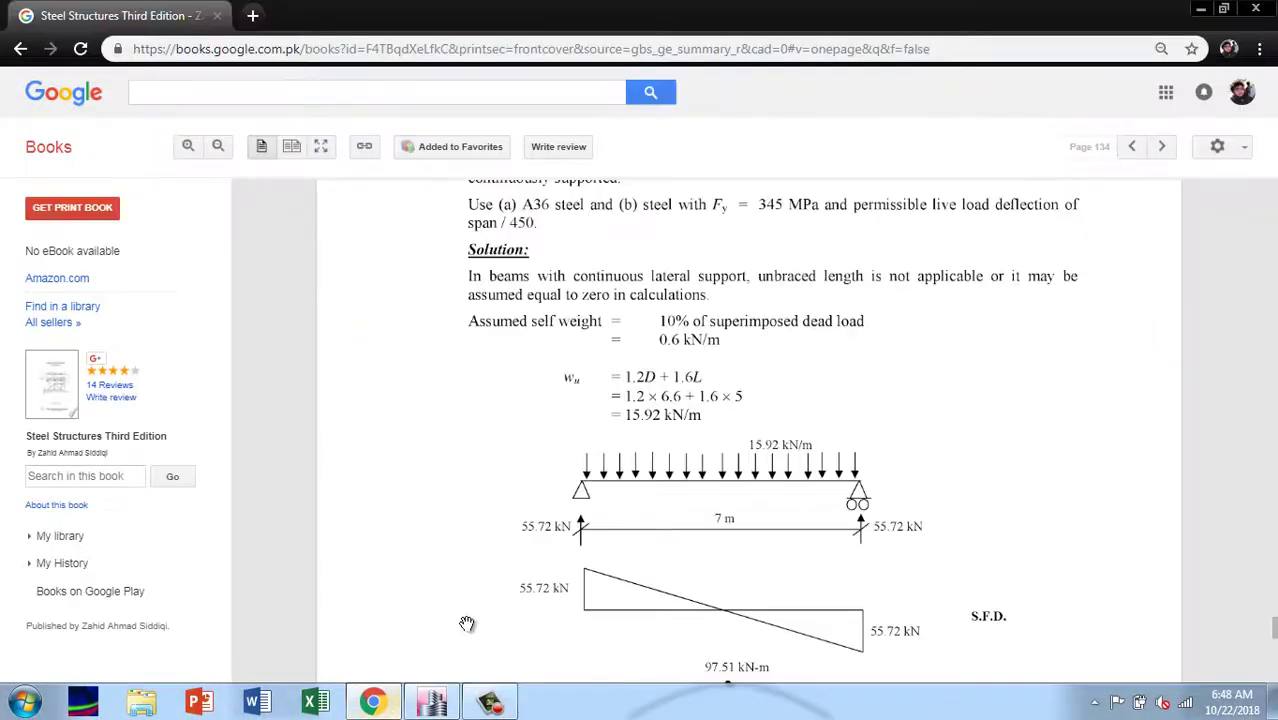
{"action": "scroll", "coordinate": [448, 390], "scroll_direction": "up", "scroll_amount": 3}
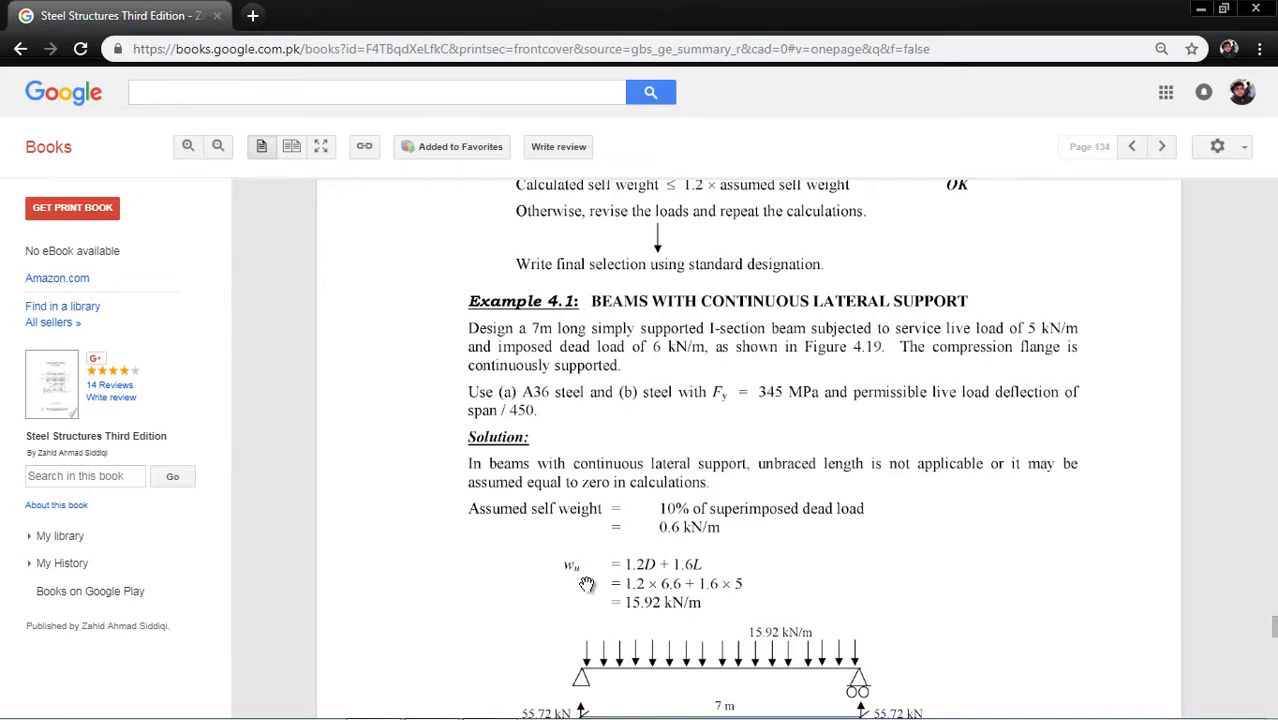
{"action": "scroll", "coordinate": [584, 584], "scroll_direction": "down", "scroll_amount": 2}
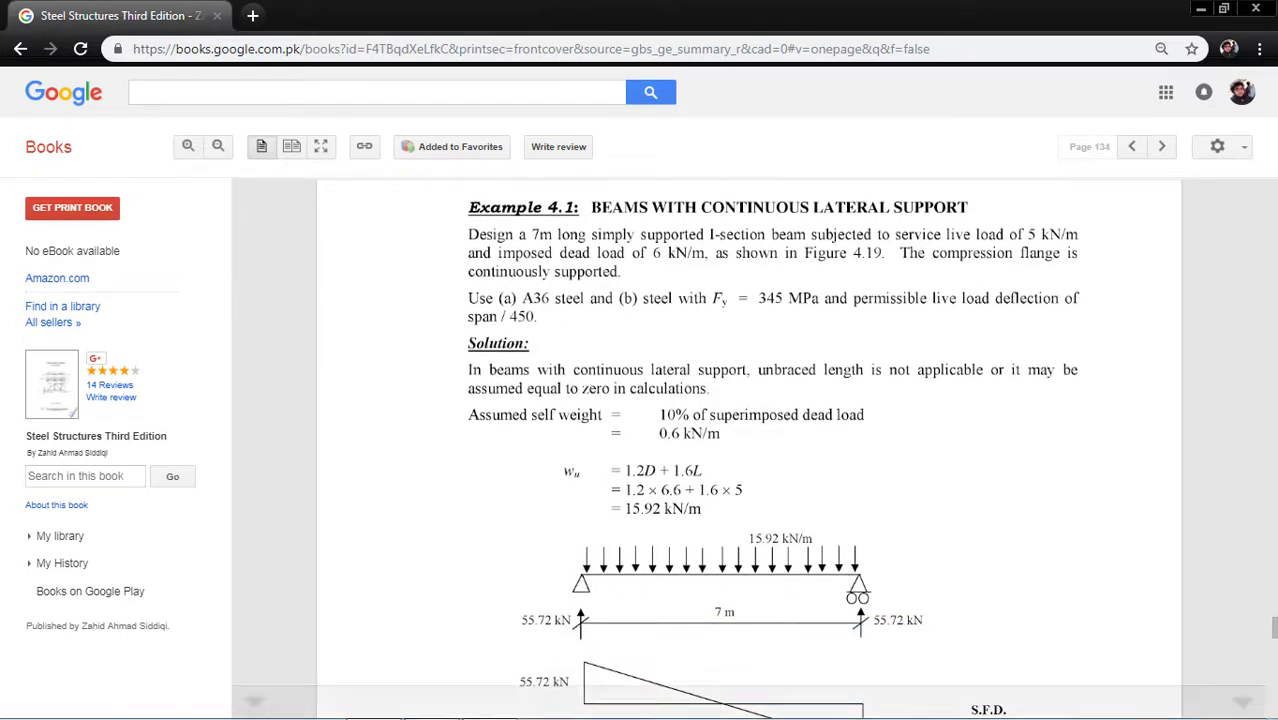
{"action": "left_click", "coordinate": [432, 706]}
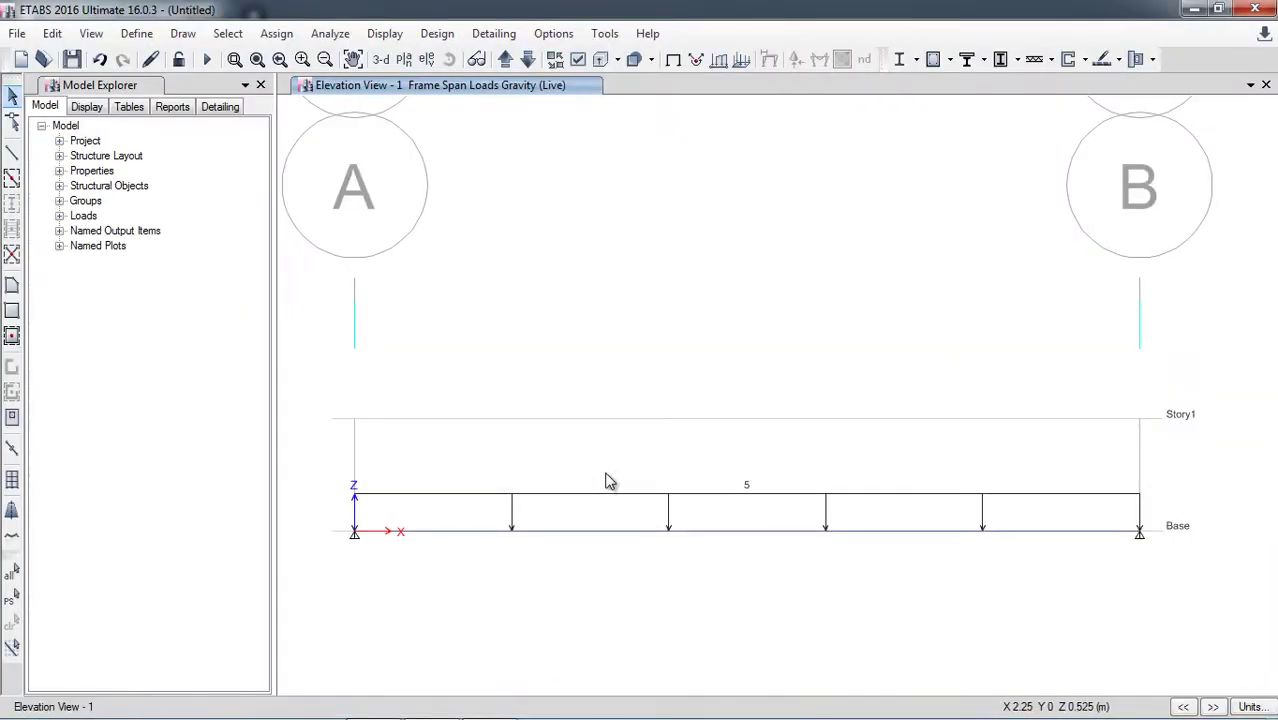
- Select the beam and choose user-specified uniform lateral bracing for it
{"action": "left_click", "coordinate": [589, 534]}
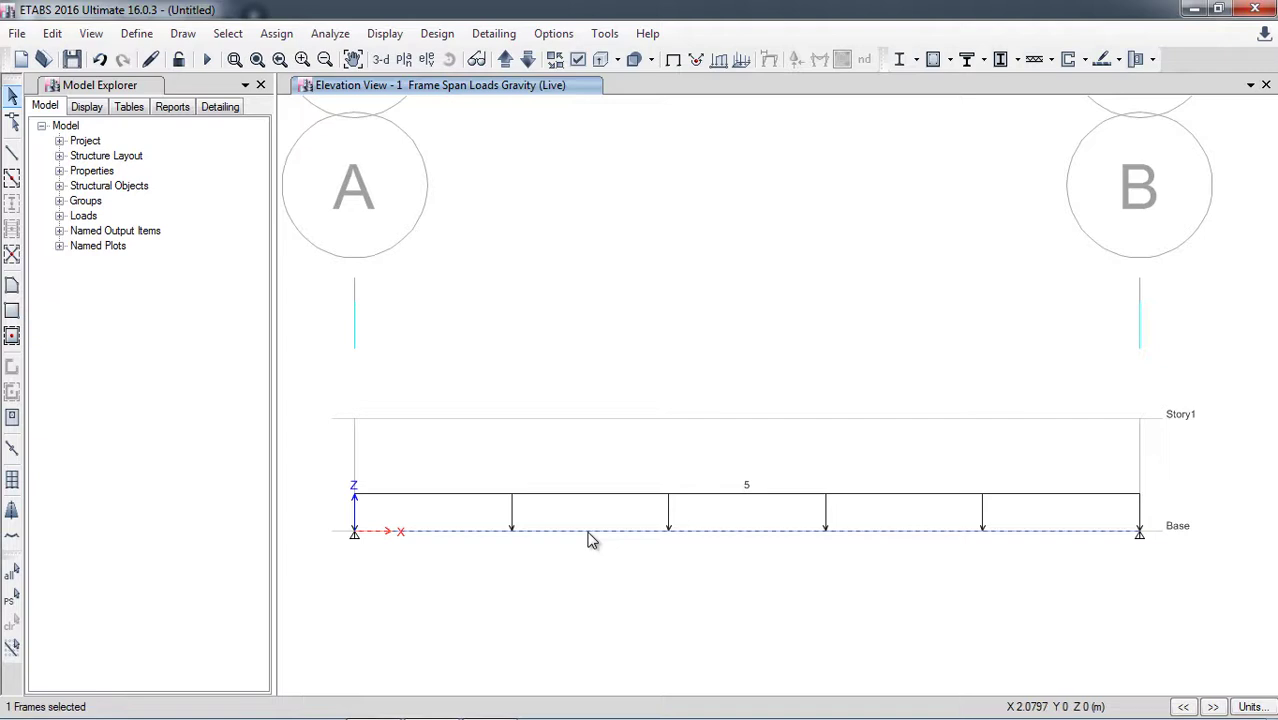
{"action": "left_click", "coordinate": [436, 36]}
{"action": "mouse_move", "coordinate": [505, 65]}
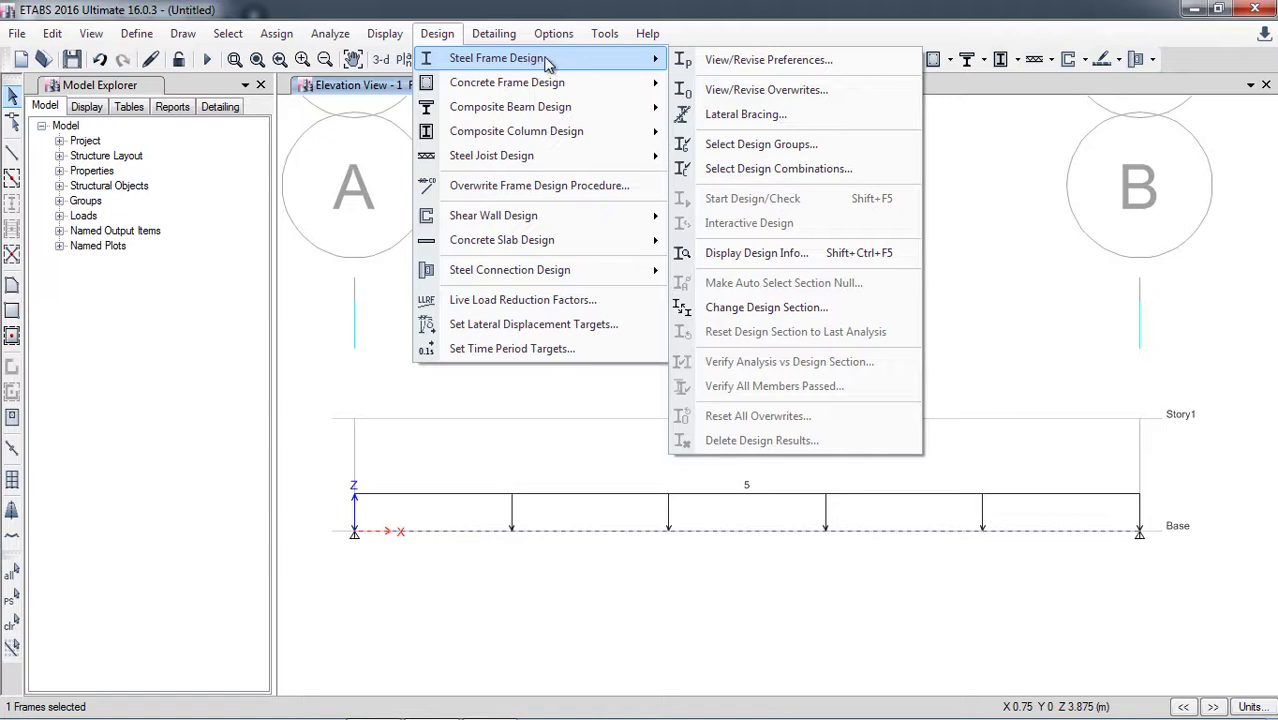
{"action": "left_click", "coordinate": [748, 116]}
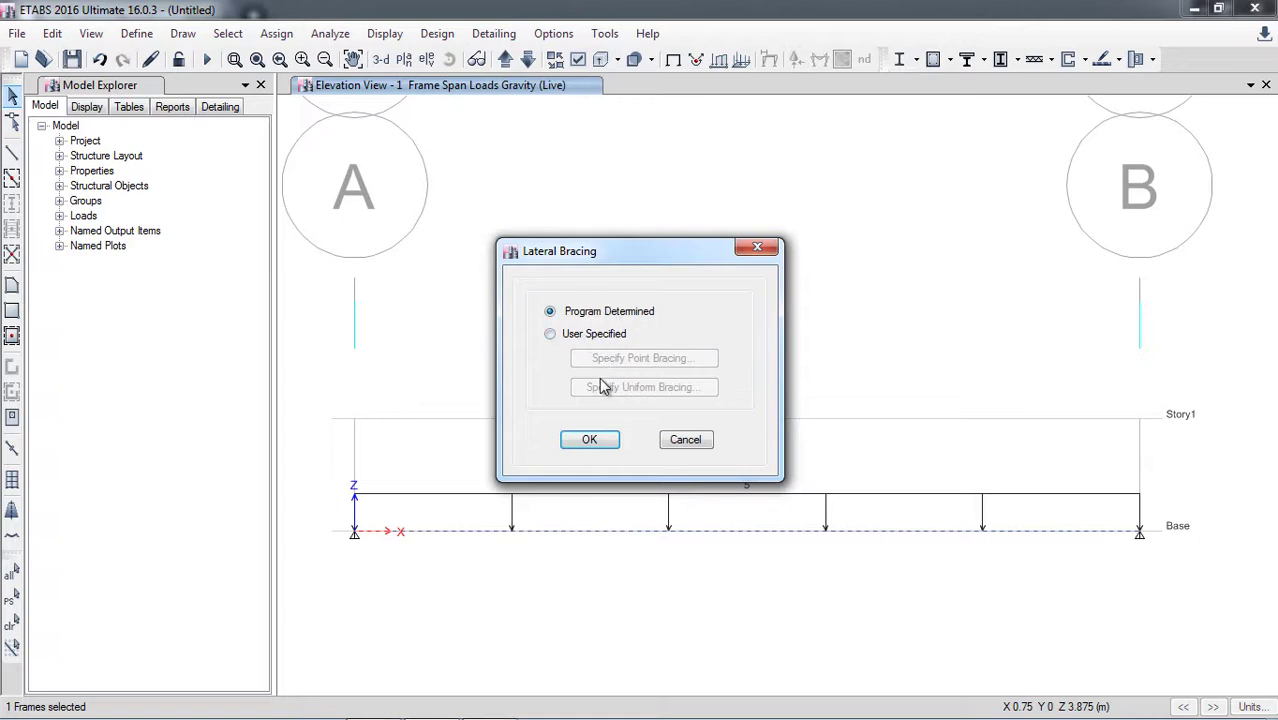
{"action": "left_click", "coordinate": [556, 337]}
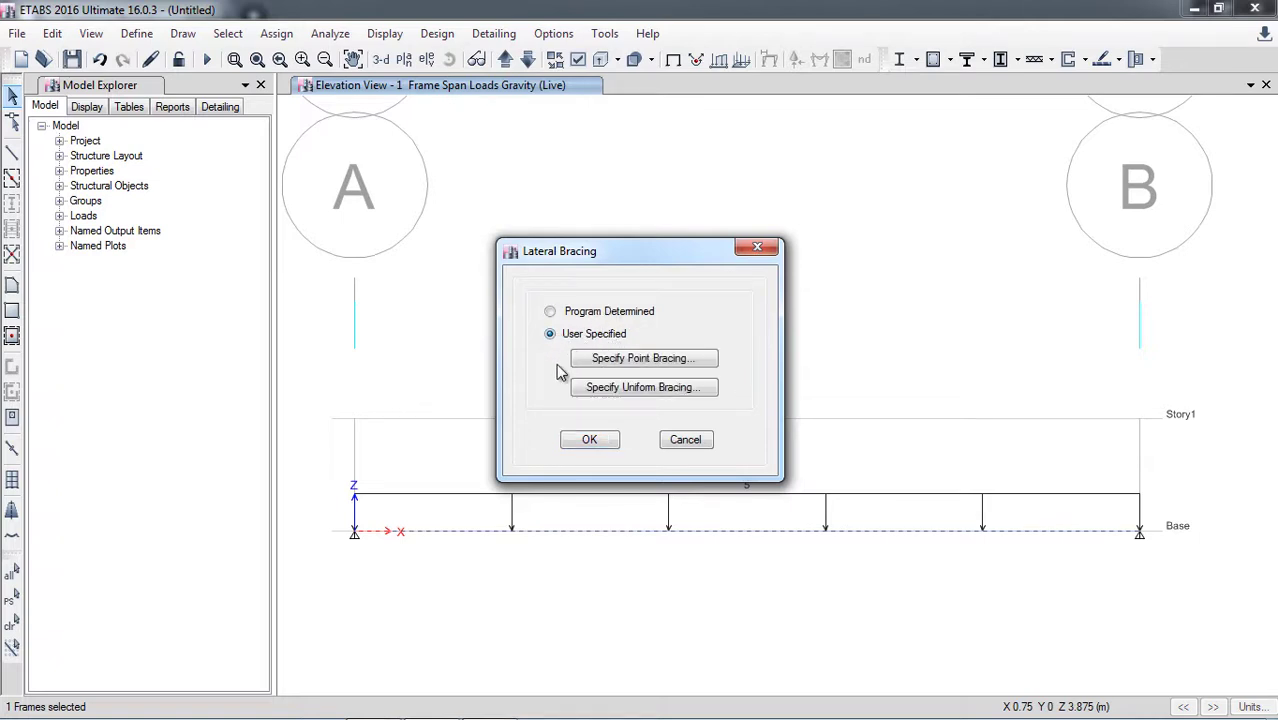
{"action": "left_click", "coordinate": [615, 390]}
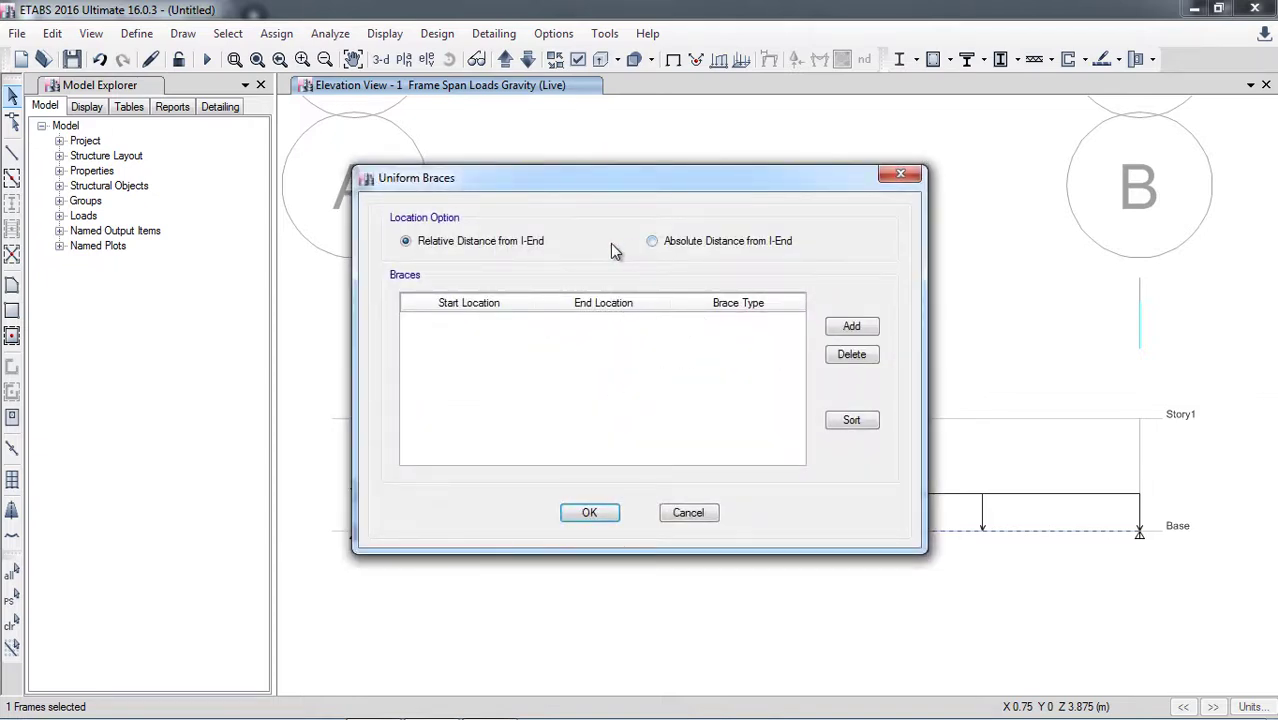
- Add a Top bracing row from 0 to 7 m as absolute distance and apply it
{"action": "left_click", "coordinate": [690, 245]}
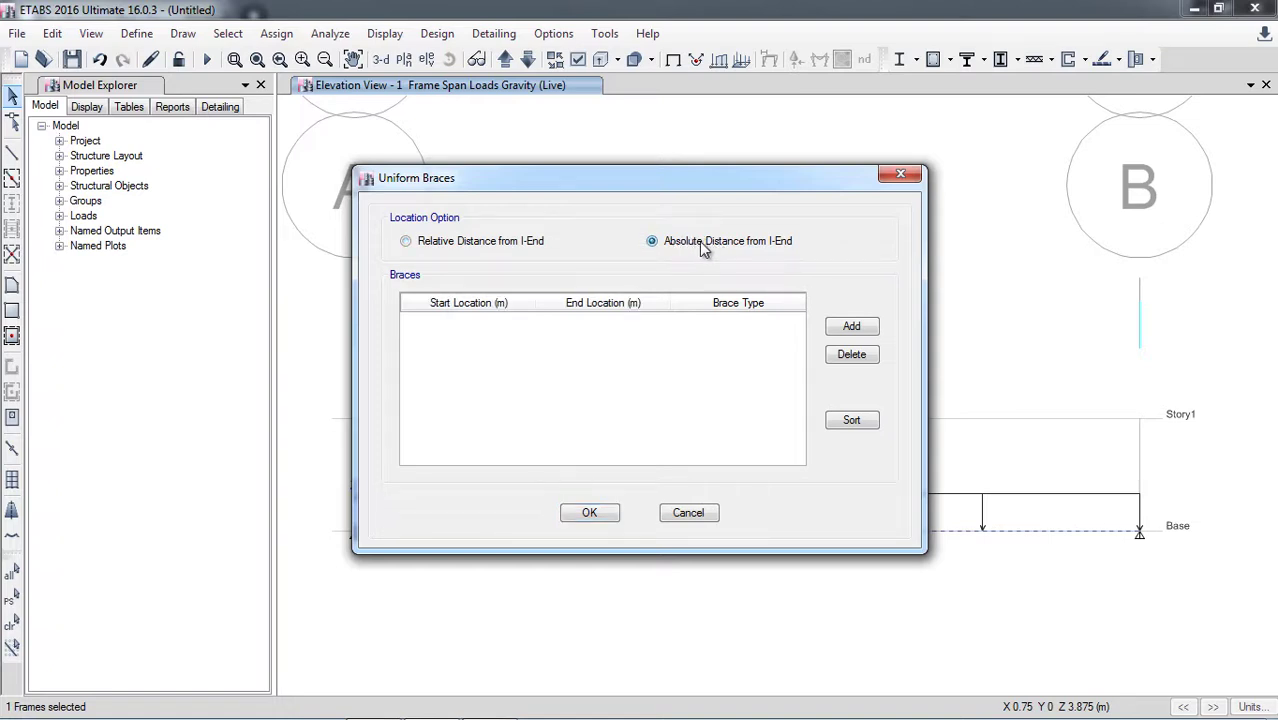
{"action": "left_click", "coordinate": [855, 326]}
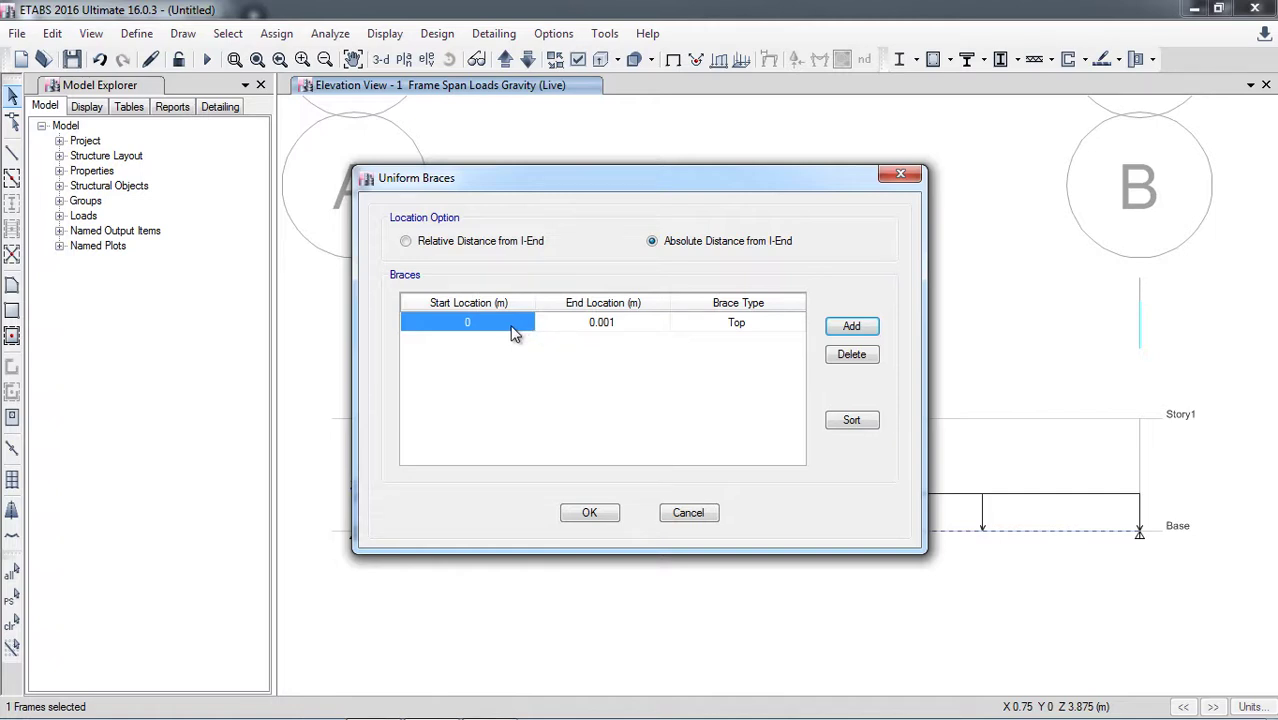
{"action": "left_click", "coordinate": [509, 326]}
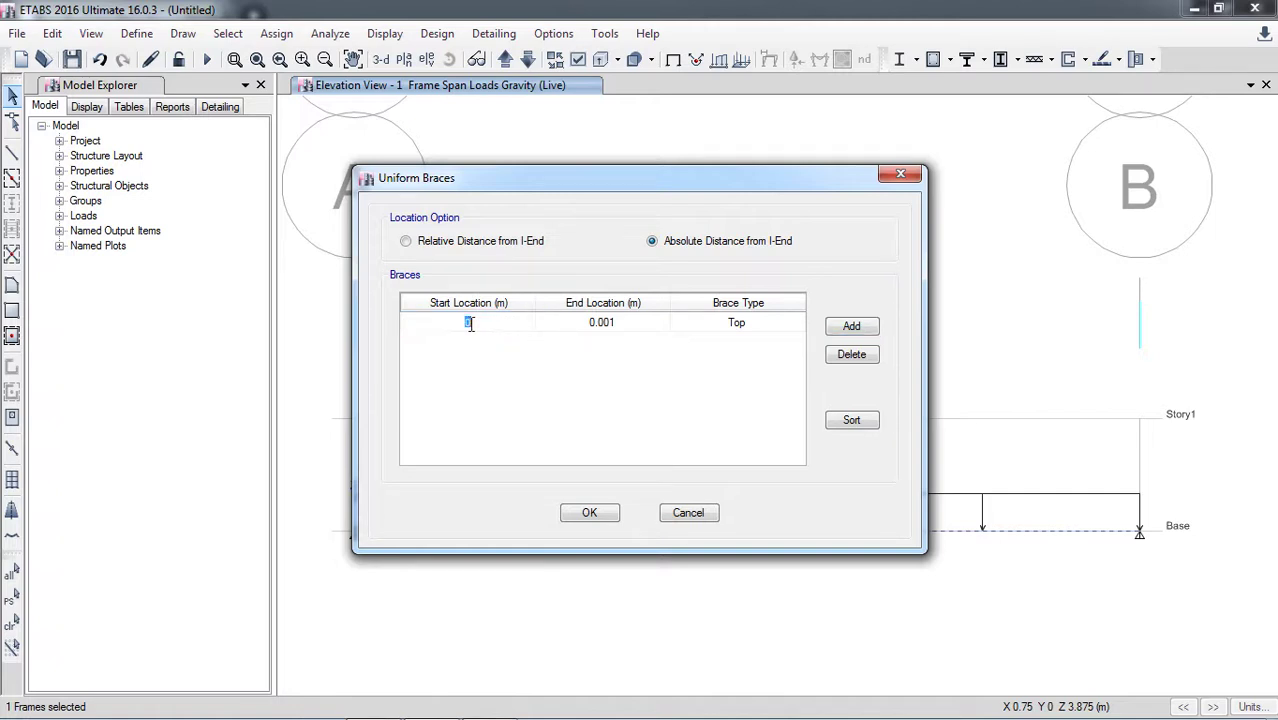
{"action": "left_click", "coordinate": [646, 331]}
{"action": "left_click", "coordinate": [625, 318]}
{"action": "left_click", "coordinate": [728, 323]}
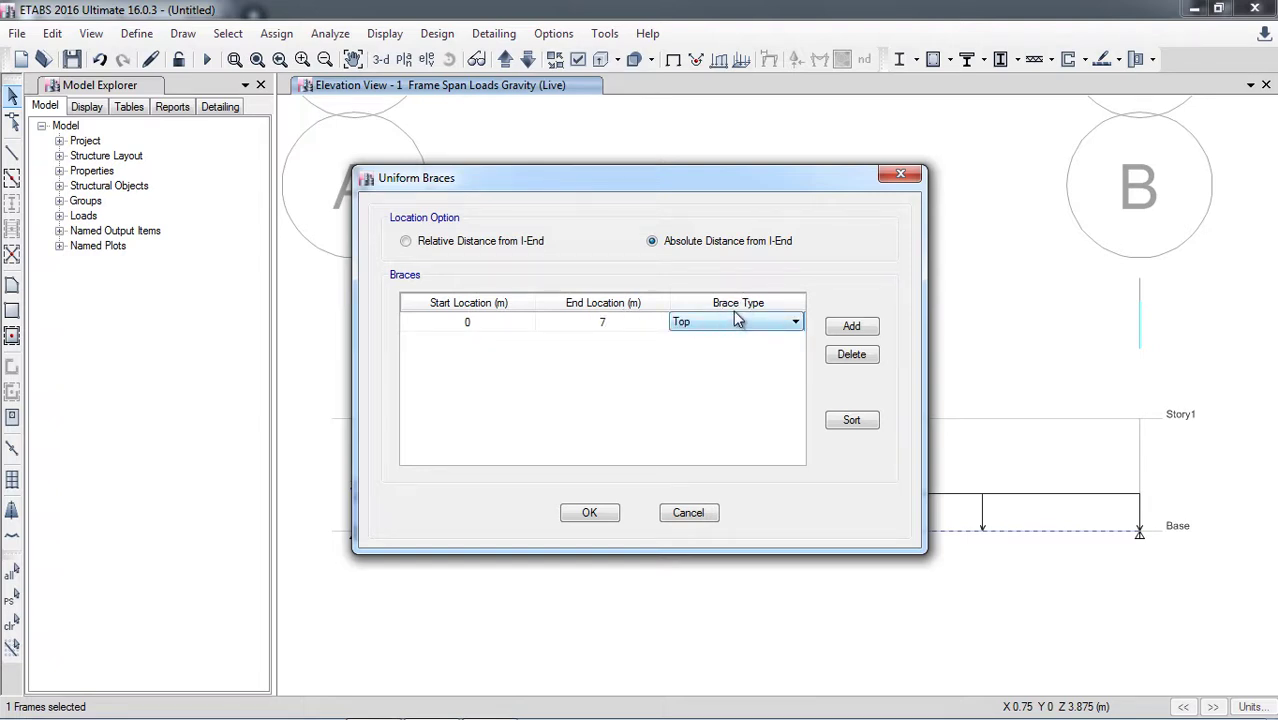
{"action": "left_click", "coordinate": [734, 320]}
{"action": "left_click", "coordinate": [716, 338]}
{"action": "left_click", "coordinate": [589, 513]}
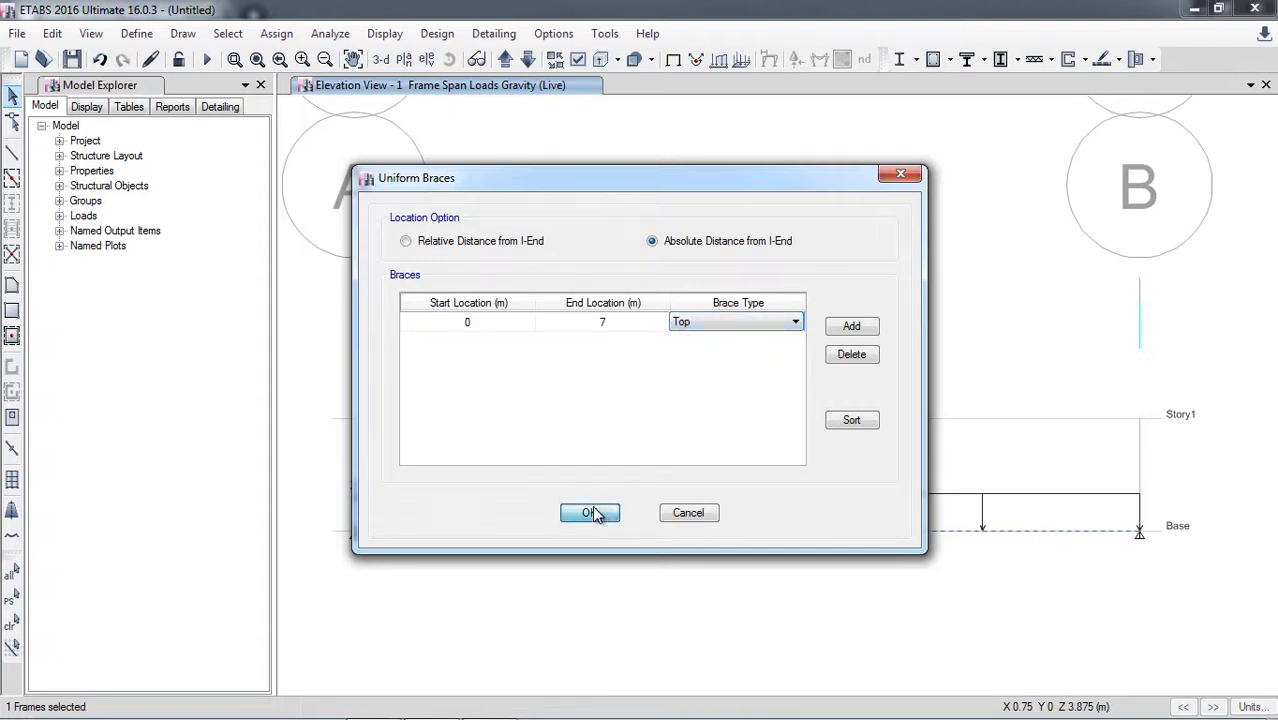
{"action": "left_click", "coordinate": [589, 440]}
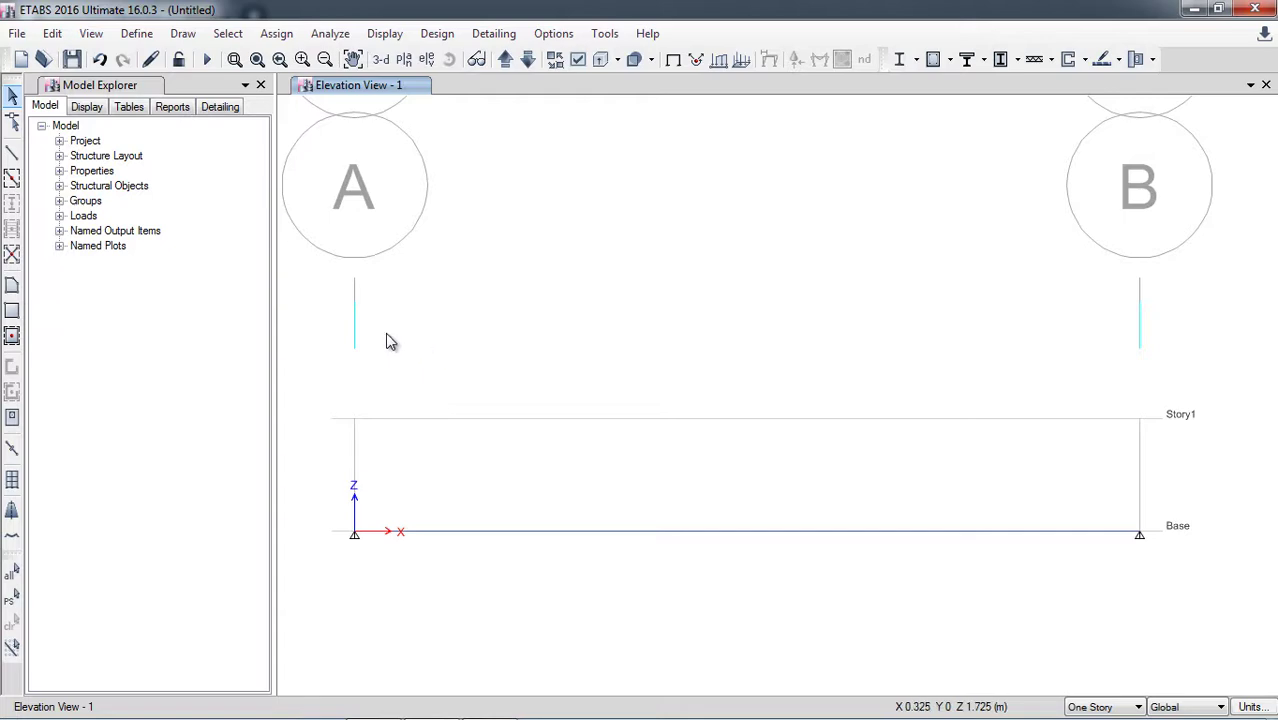
- Save the model as 'Example 4.1' in a new folder under Kitchen Hall
{"action": "left_click", "coordinate": [72, 59]}
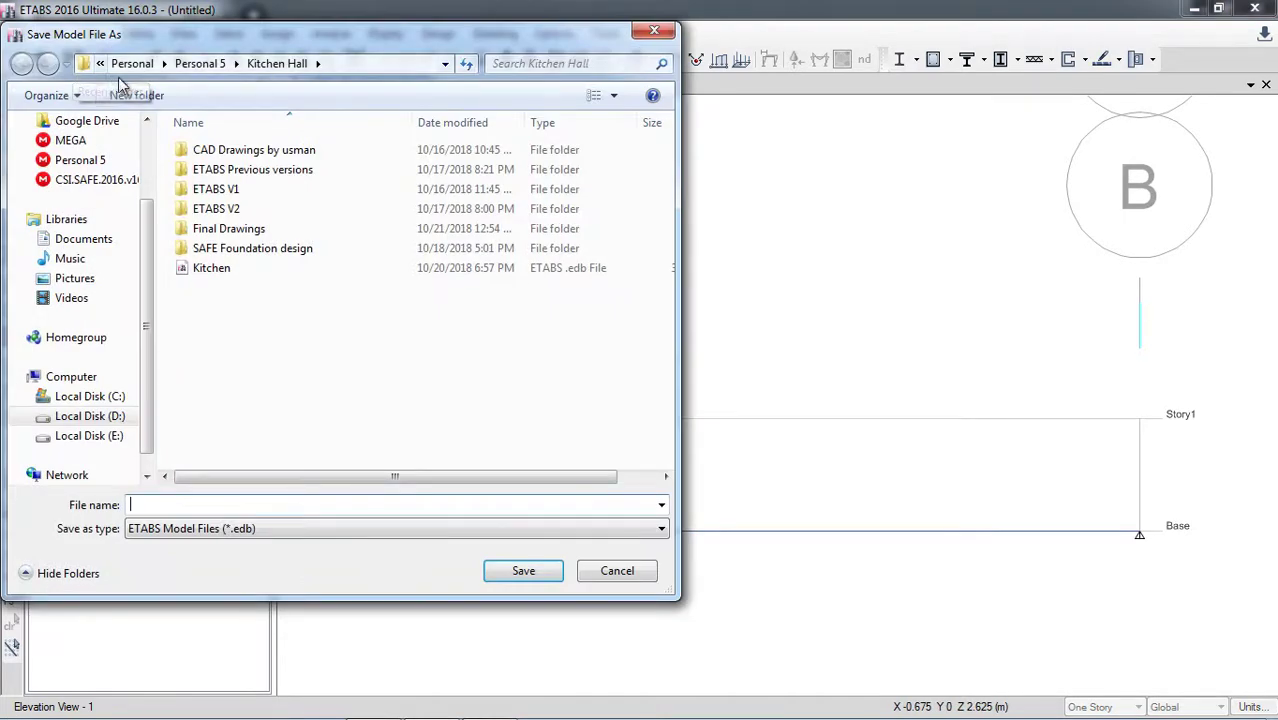
{"action": "left_click", "coordinate": [136, 95]}
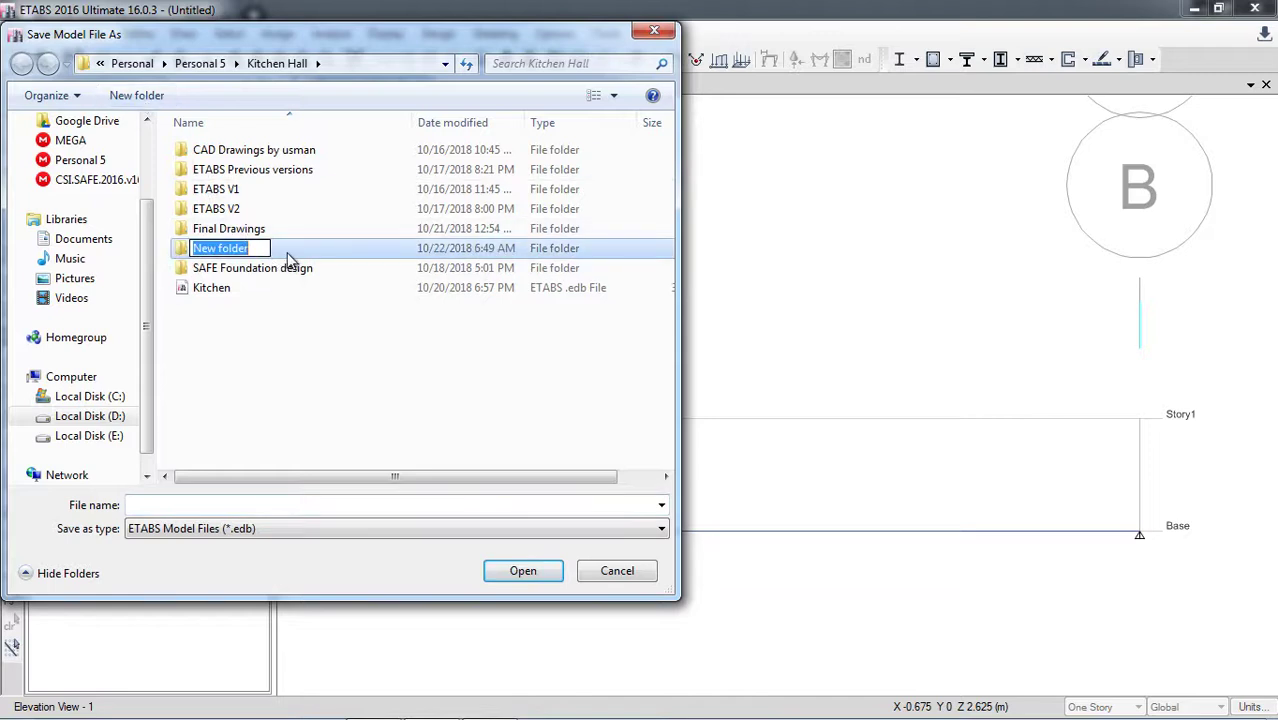
{"action": "double_click", "coordinate": [294, 256]}
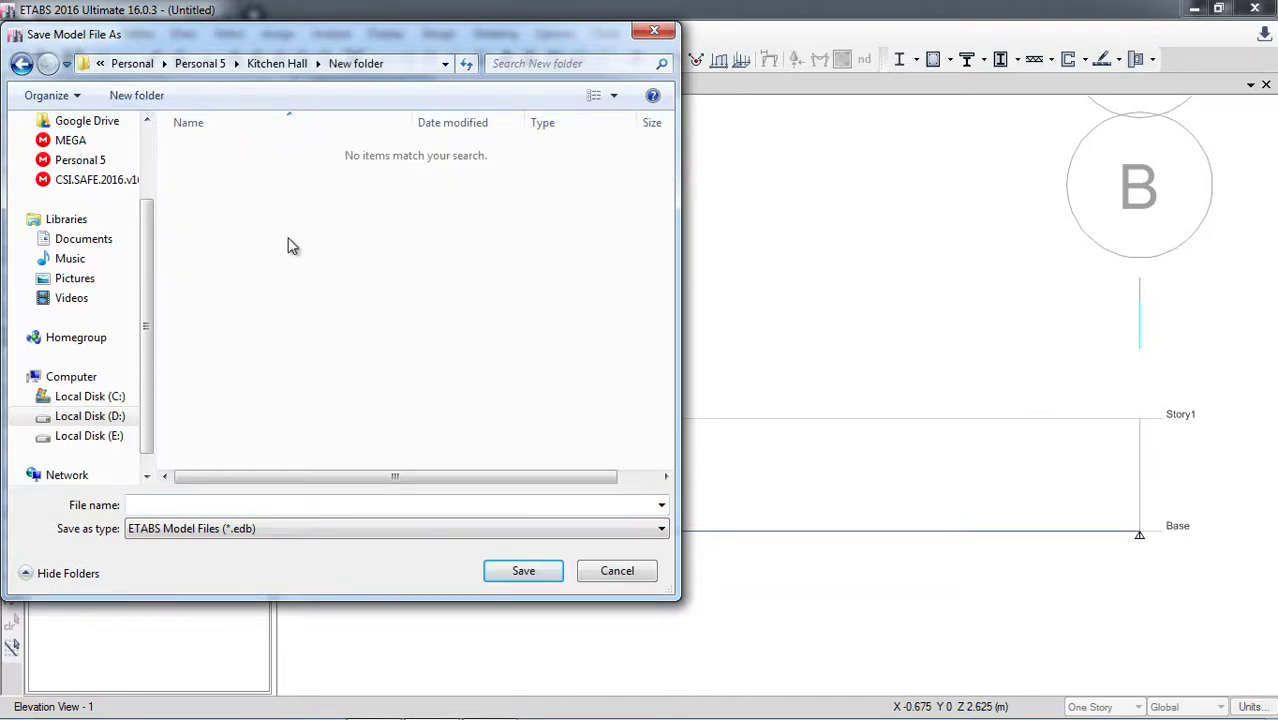
{"action": "left_click", "coordinate": [200, 503]}
{"action": "type", "text": "E"}
{"action": "key", "text": "Caps_Lock"}
{"action": "type", "text": "xampl"}
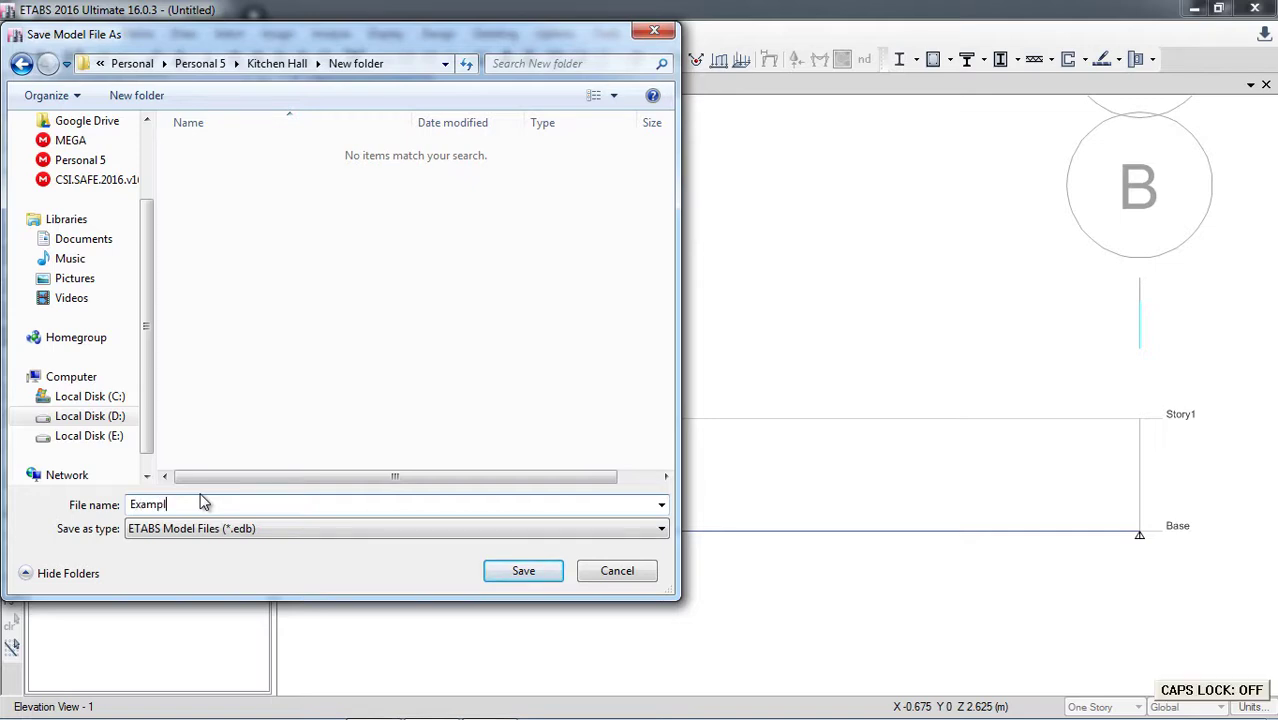
{"action": "type", "text": "e 4.1"}
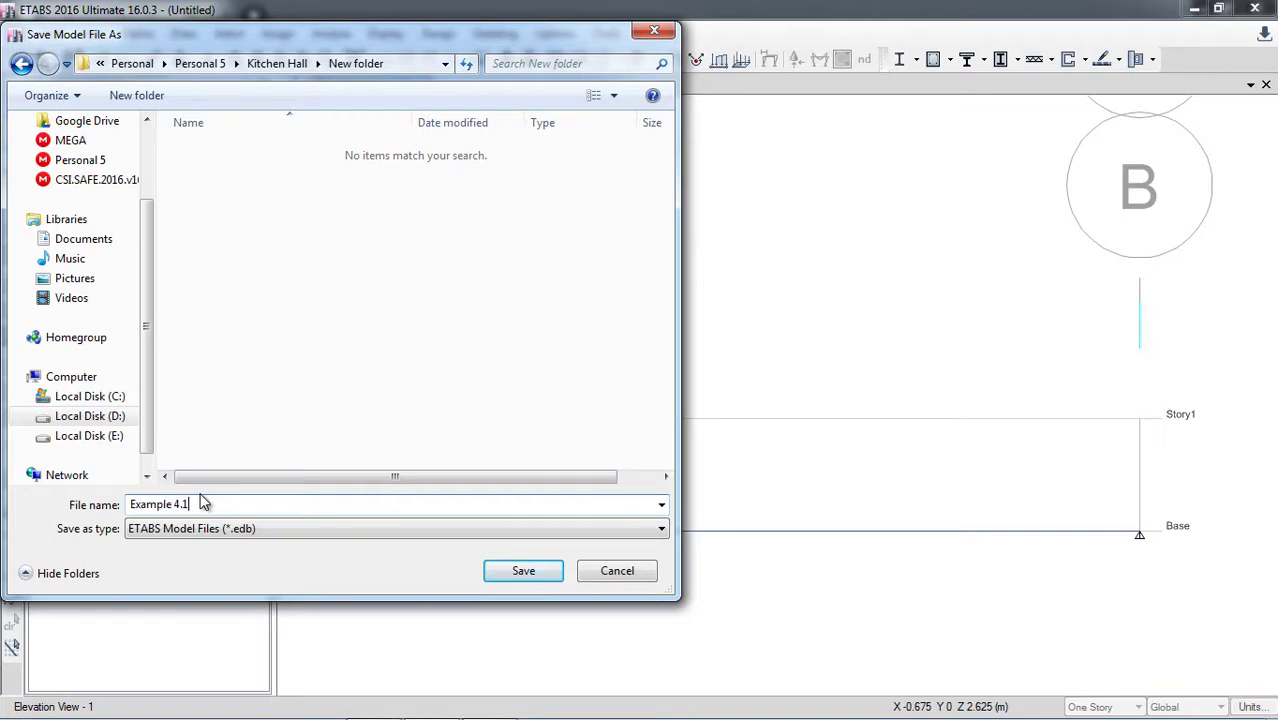
{"action": "left_click", "coordinate": [516, 572]}
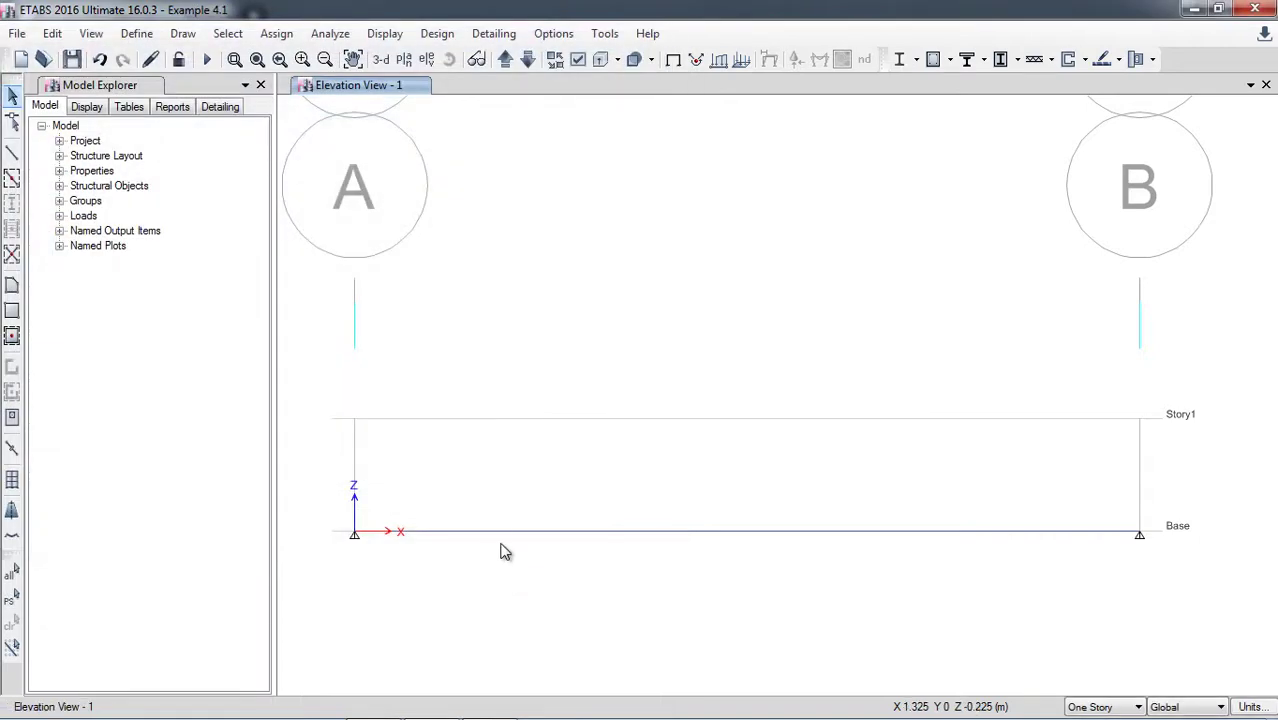
- Run the analysis and include the Fx, Fy, Mx, My and Mz support reaction components
{"action": "left_click", "coordinate": [328, 36]}
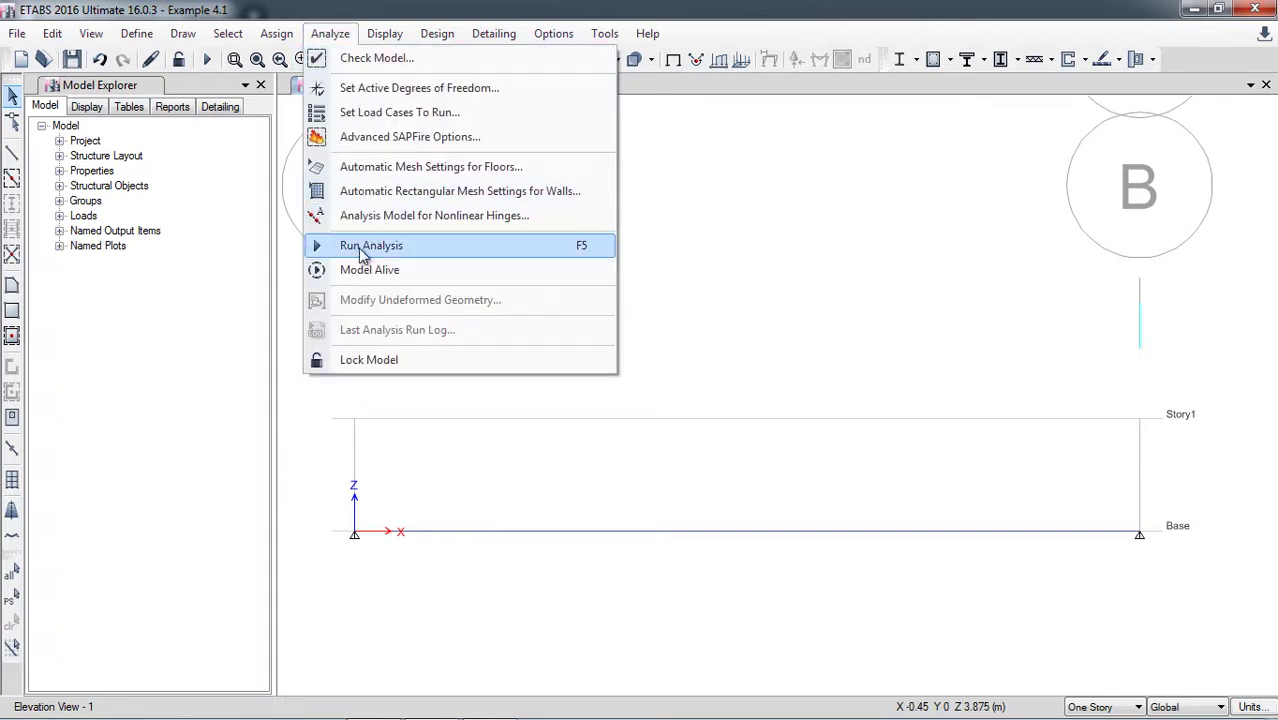
{"action": "left_click", "coordinate": [416, 255]}
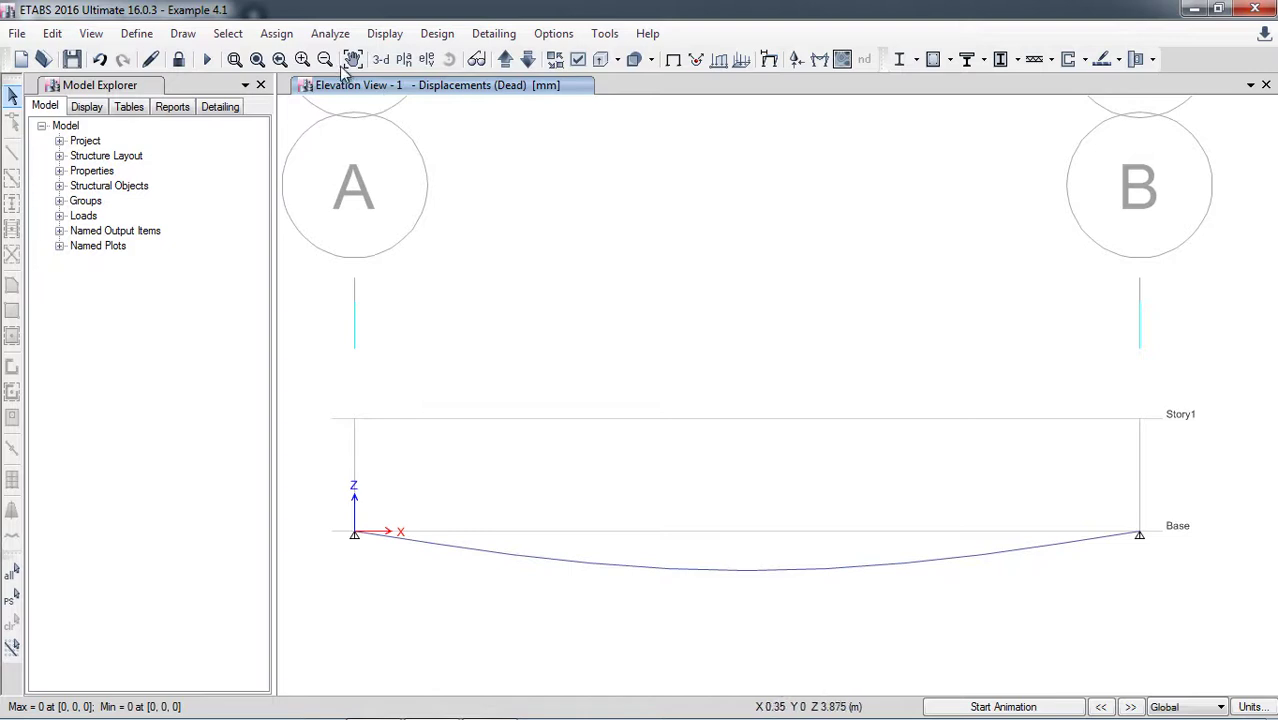
{"action": "left_click", "coordinate": [384, 35]}
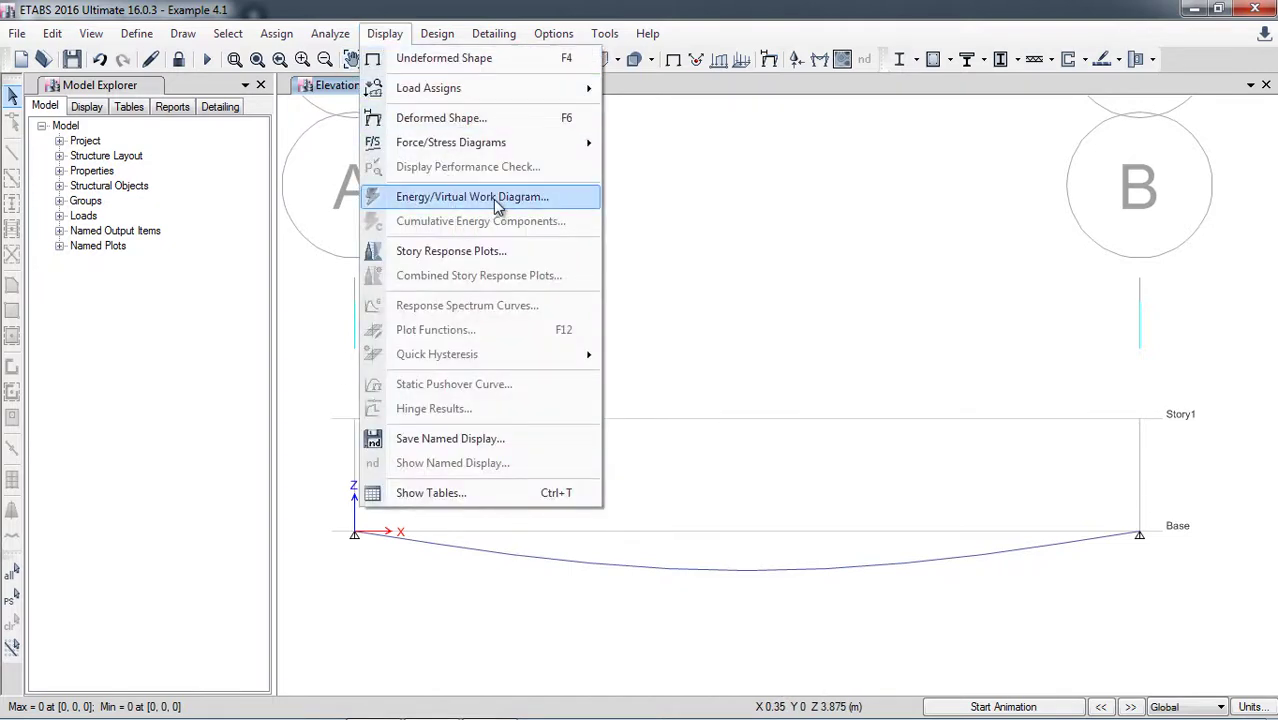
{"action": "mouse_move", "coordinate": [488, 147]}
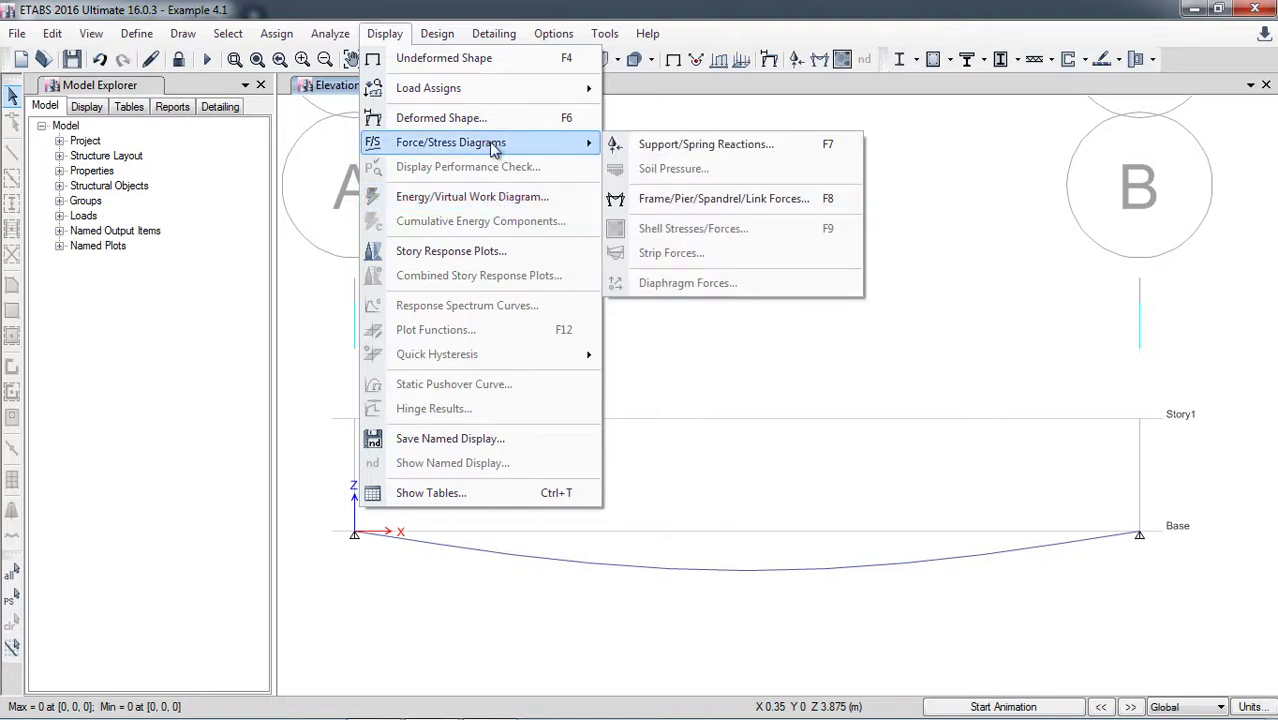
{"action": "left_click", "coordinate": [722, 148]}
{"action": "left_click", "coordinate": [502, 408]}
{"action": "left_click", "coordinate": [496, 430]}
{"action": "left_click", "coordinate": [645, 406]}
{"action": "left_click", "coordinate": [638, 428]}
{"action": "left_click", "coordinate": [640, 454]}
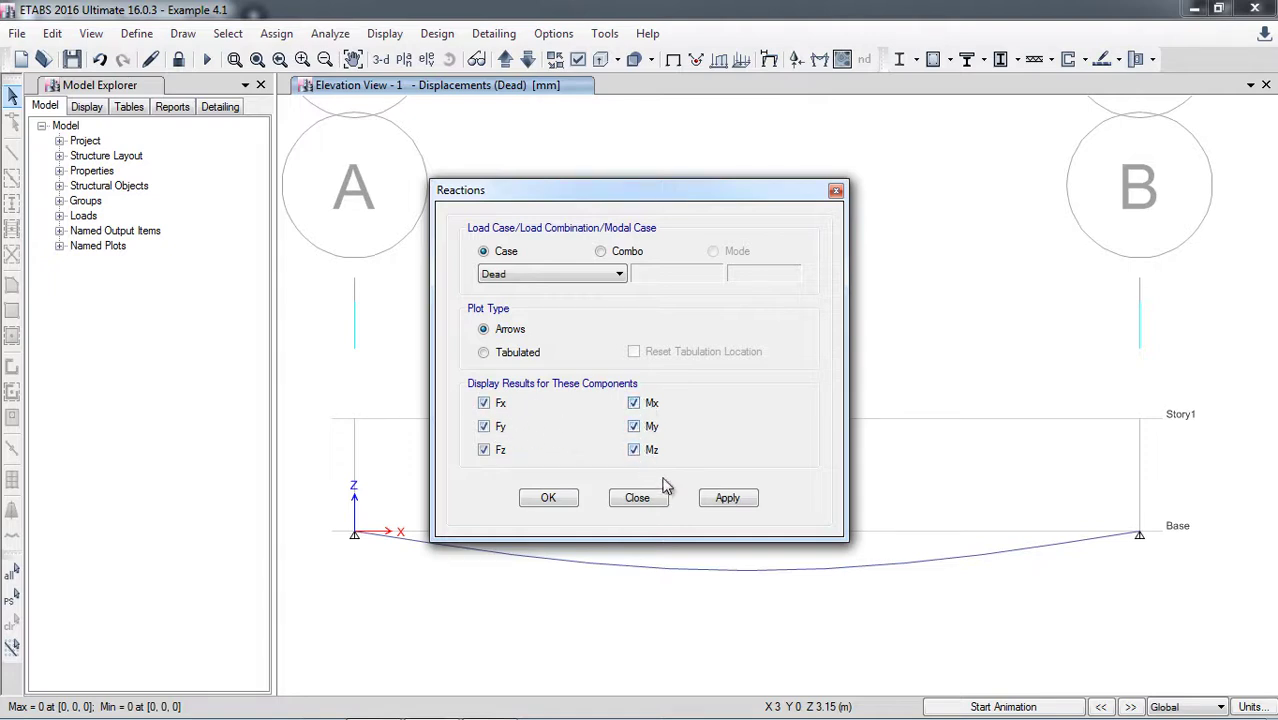
- Show tabulated 1.2D+1.6L support reactions, giving Fz = 54.5546 kN at both ends
{"action": "left_click", "coordinate": [704, 498]}
{"action": "left_click", "coordinate": [505, 356]}
{"action": "left_click", "coordinate": [727, 497]}
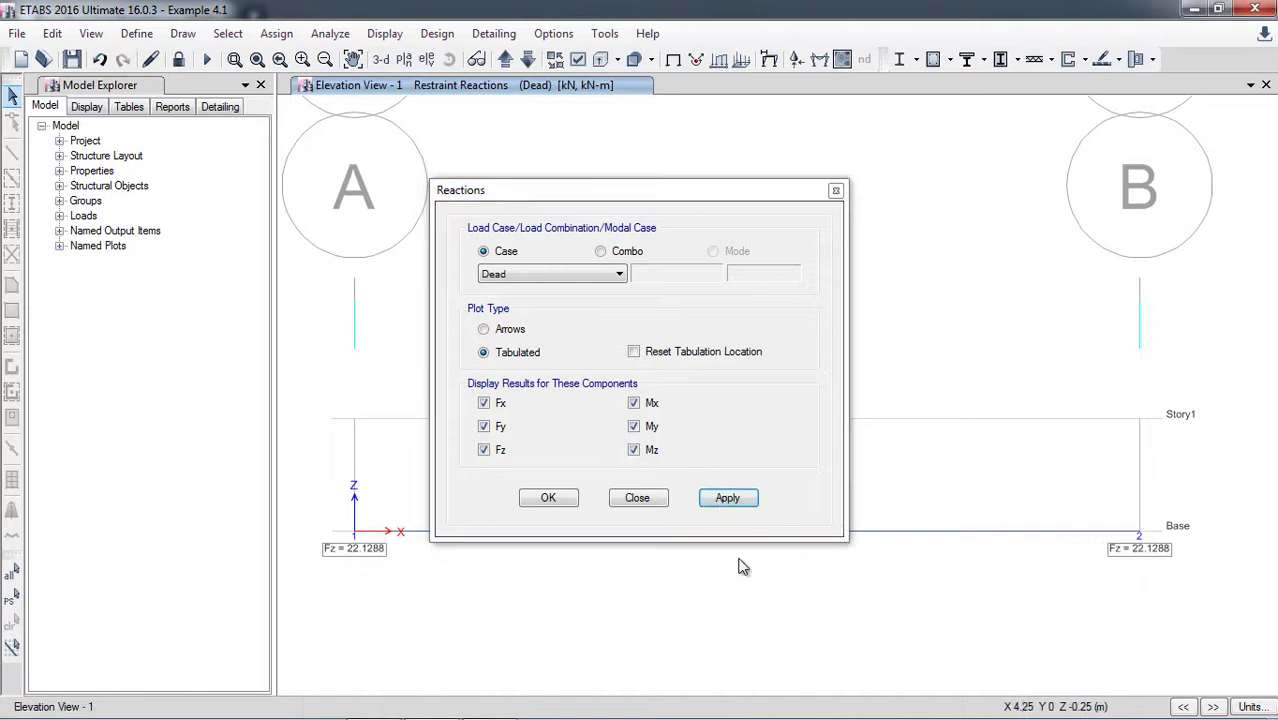
{"action": "left_click", "coordinate": [603, 253]}
{"action": "left_click", "coordinate": [603, 252]}
{"action": "left_click", "coordinate": [727, 498]}
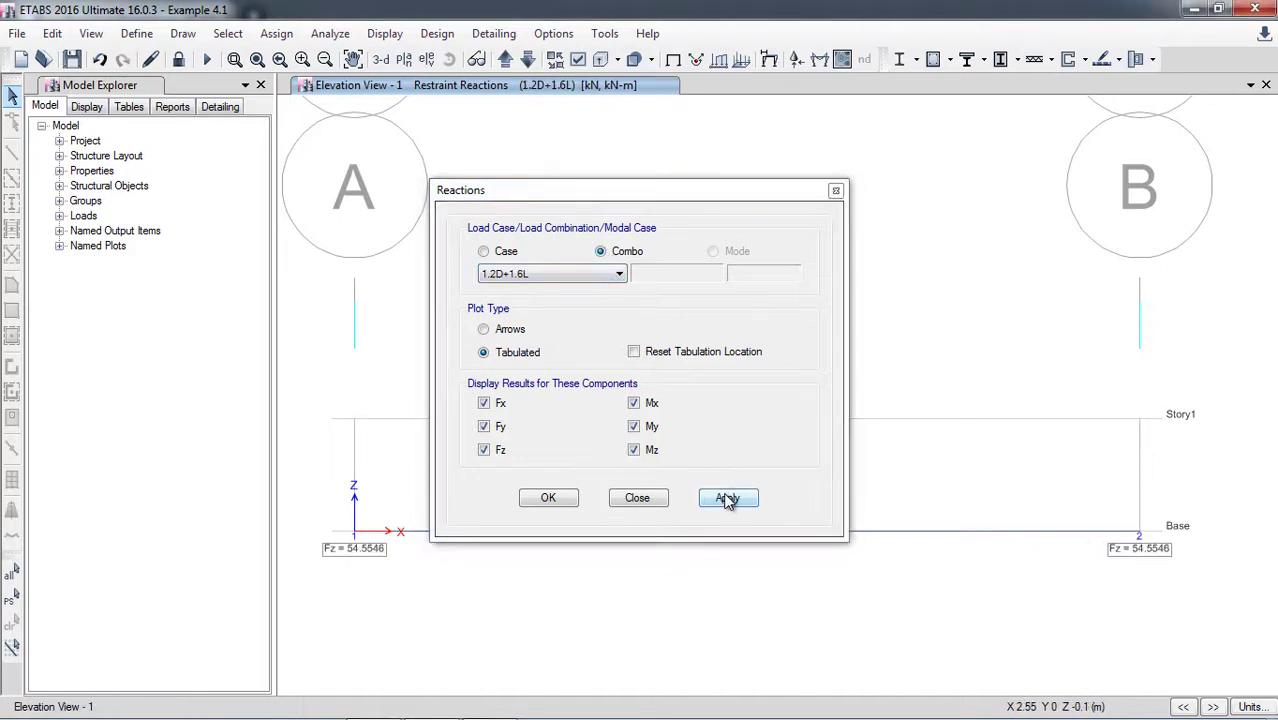
{"action": "left_click", "coordinate": [637, 498]}
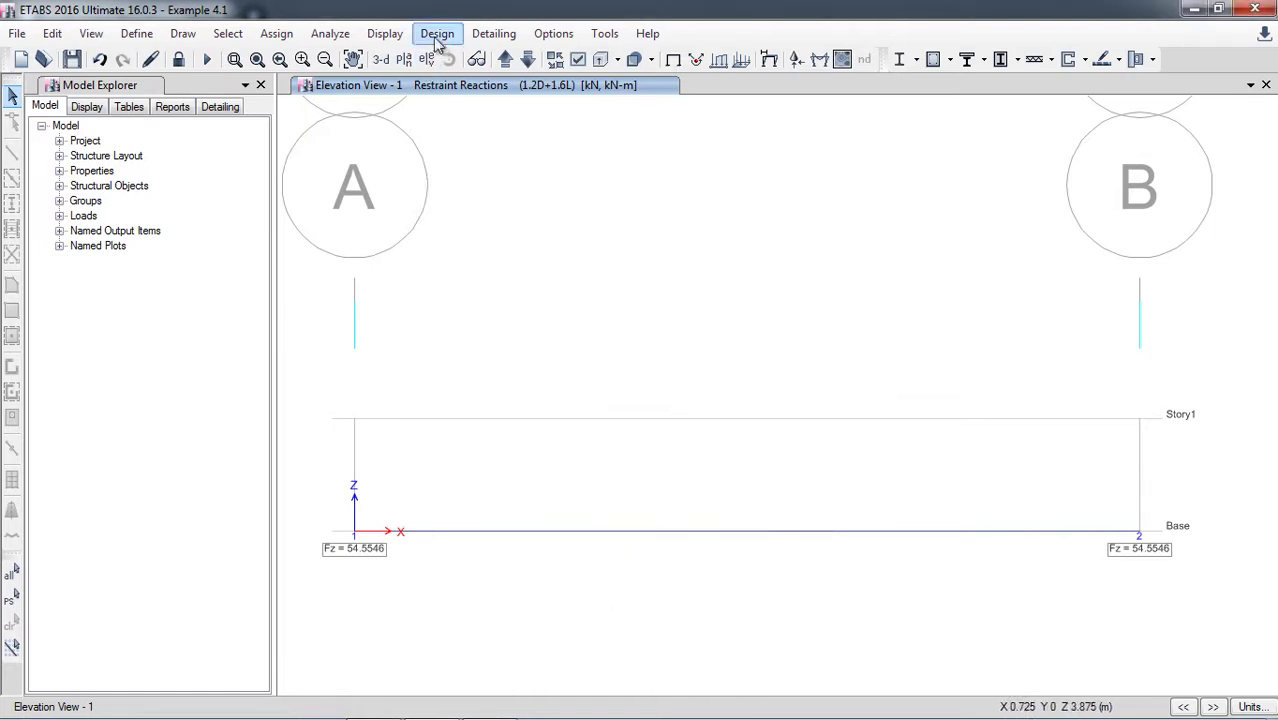
- Plot the 1.2D+1.6L Moment 3-3 diagram on the beam
{"action": "left_click", "coordinate": [385, 34]}
{"action": "mouse_move", "coordinate": [572, 152]}
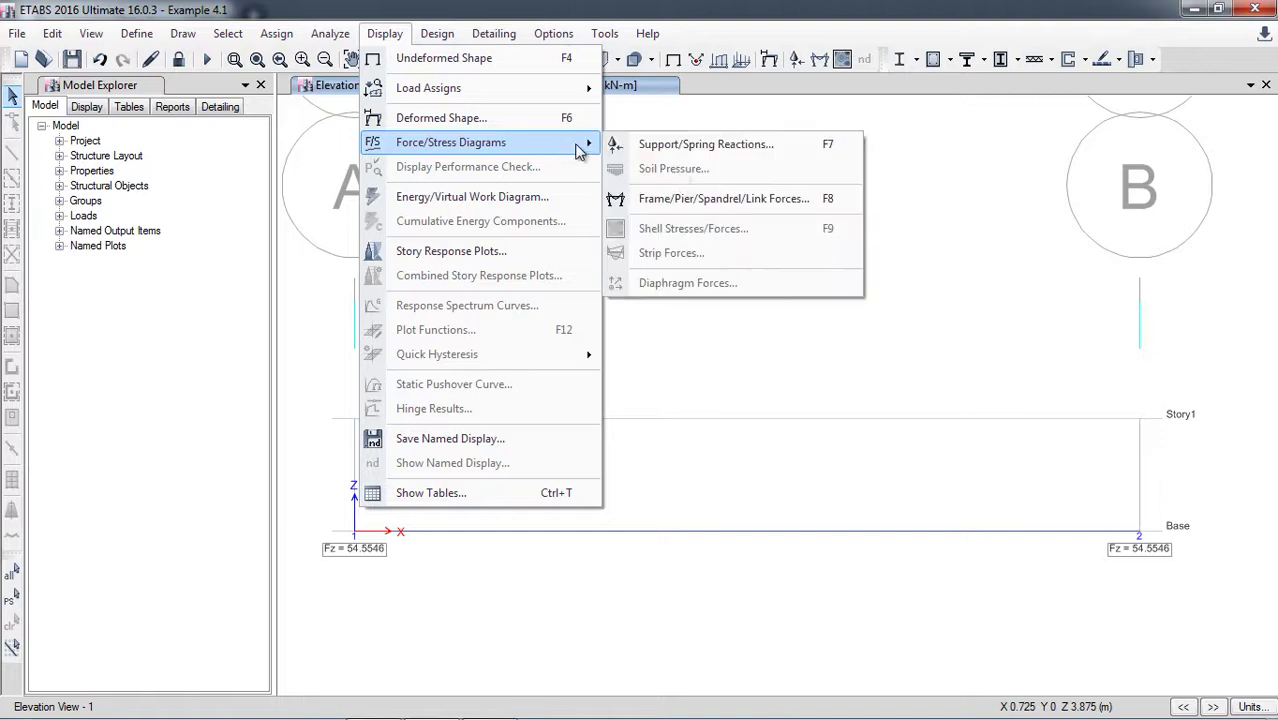
{"action": "left_click", "coordinate": [698, 198]}
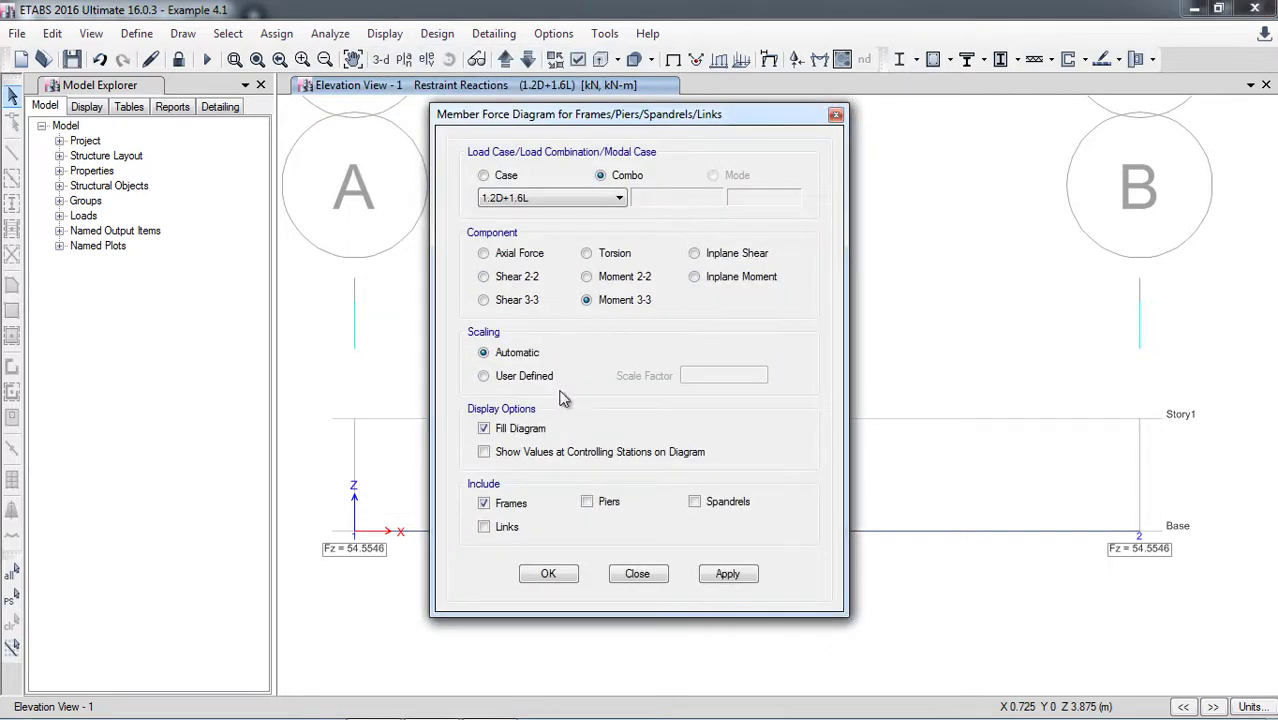
{"action": "left_click", "coordinate": [727, 574]}
{"action": "left_click", "coordinate": [548, 574]}
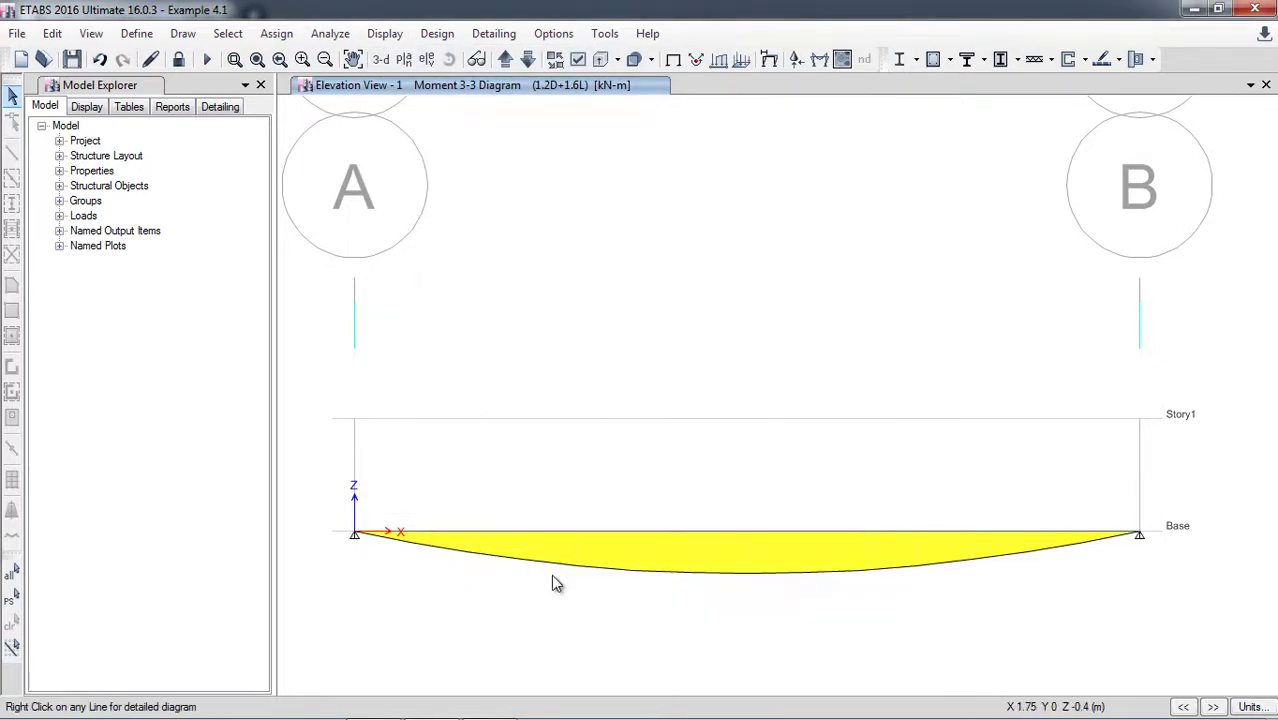
- Inspect beam B1's details: 95.4705 kN-m peak moment and 29.314 mm midspan deflection
{"action": "right_click", "coordinate": [670, 533]}
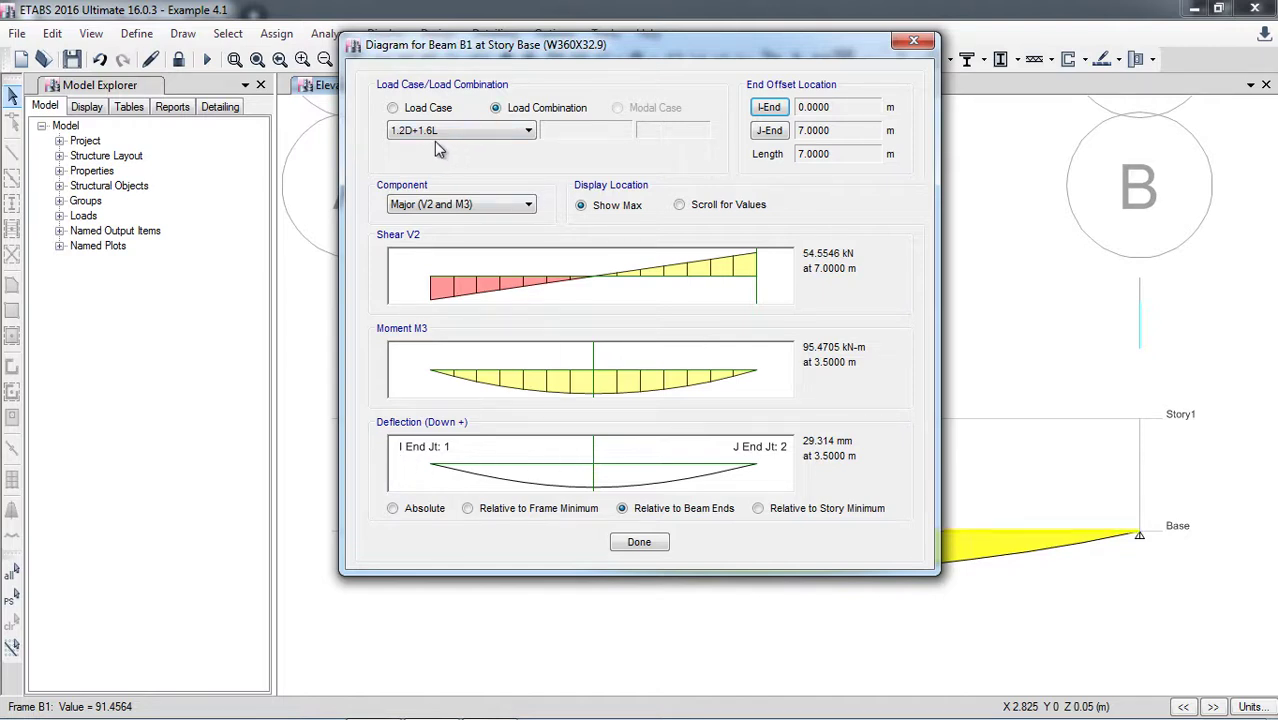
{"action": "left_click", "coordinate": [639, 542]}
{"action": "left_click", "coordinate": [437, 33]}
{"action": "mouse_move", "coordinate": [516, 60]}
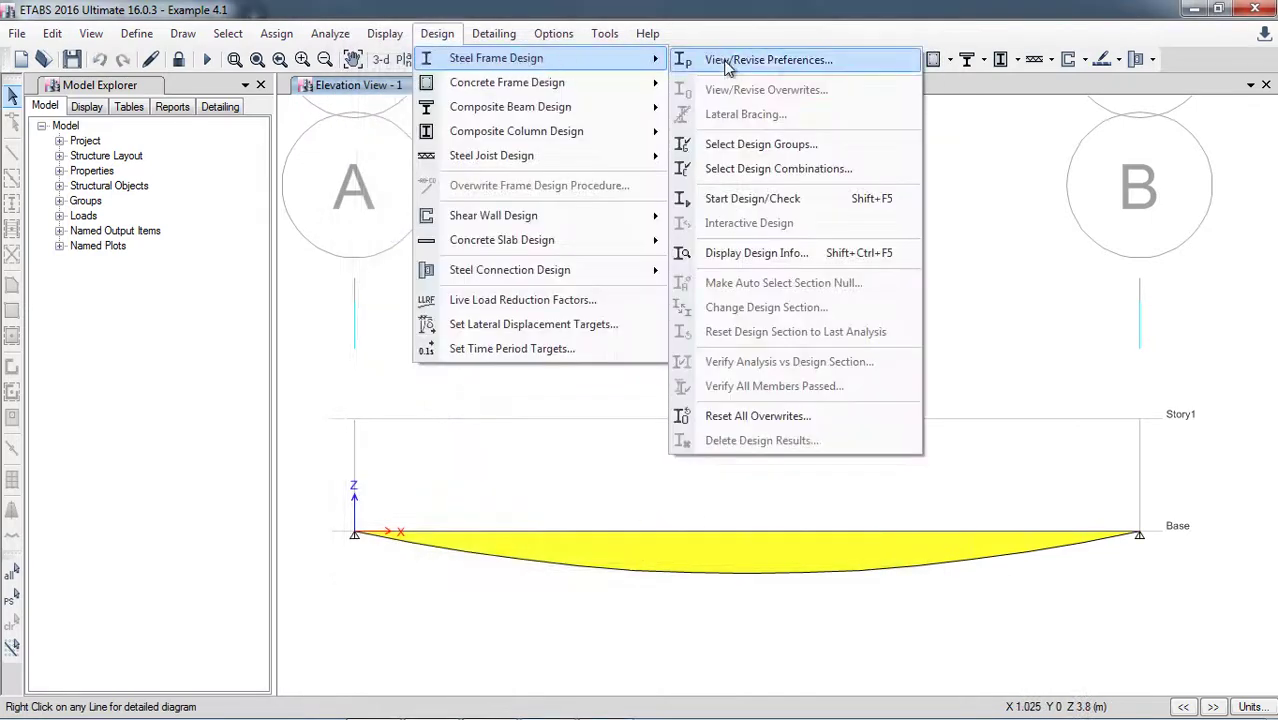
- Review the steel design preferences (AISC 360-10, LRFD, Direct Analysis, SMF) and keep them unchanged
{"action": "left_click", "coordinate": [769, 60]}
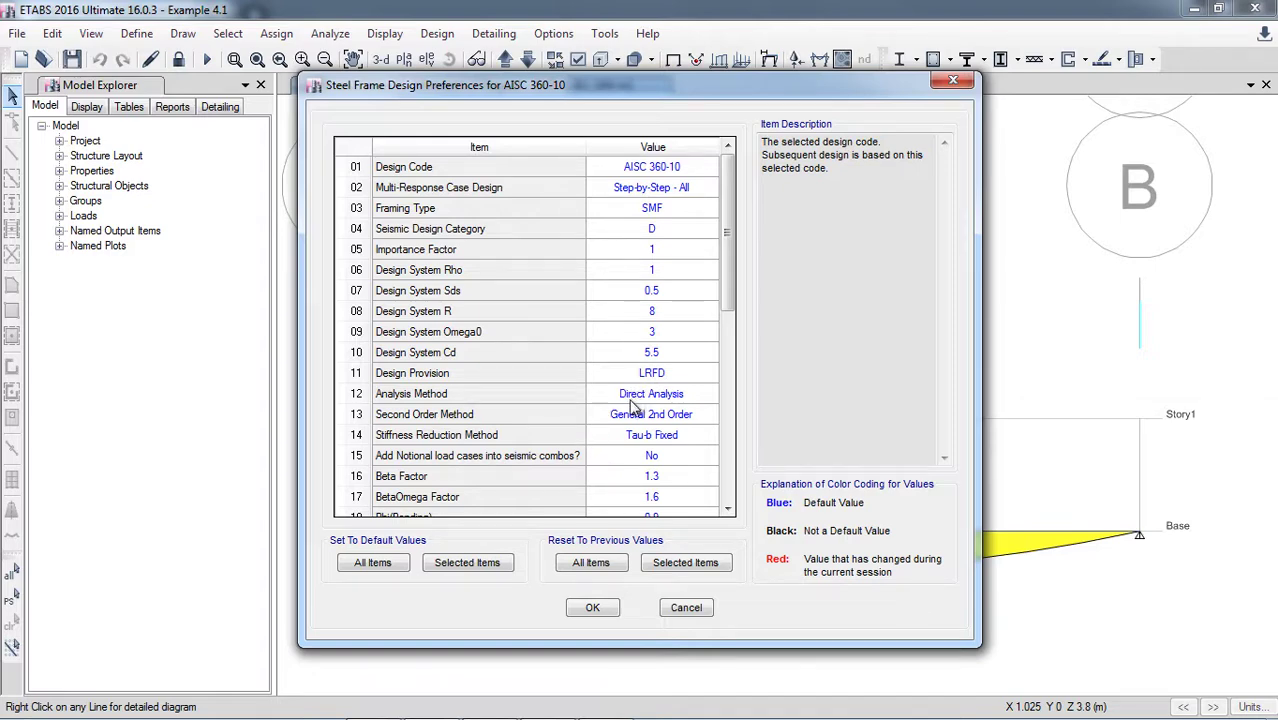
{"action": "left_click", "coordinate": [592, 609]}
{"action": "left_click", "coordinate": [590, 609]}
- Replace the DStlS1 and DStlS2 design combinations with 1.2D+1.6L
{"action": "left_click", "coordinate": [434, 34]}
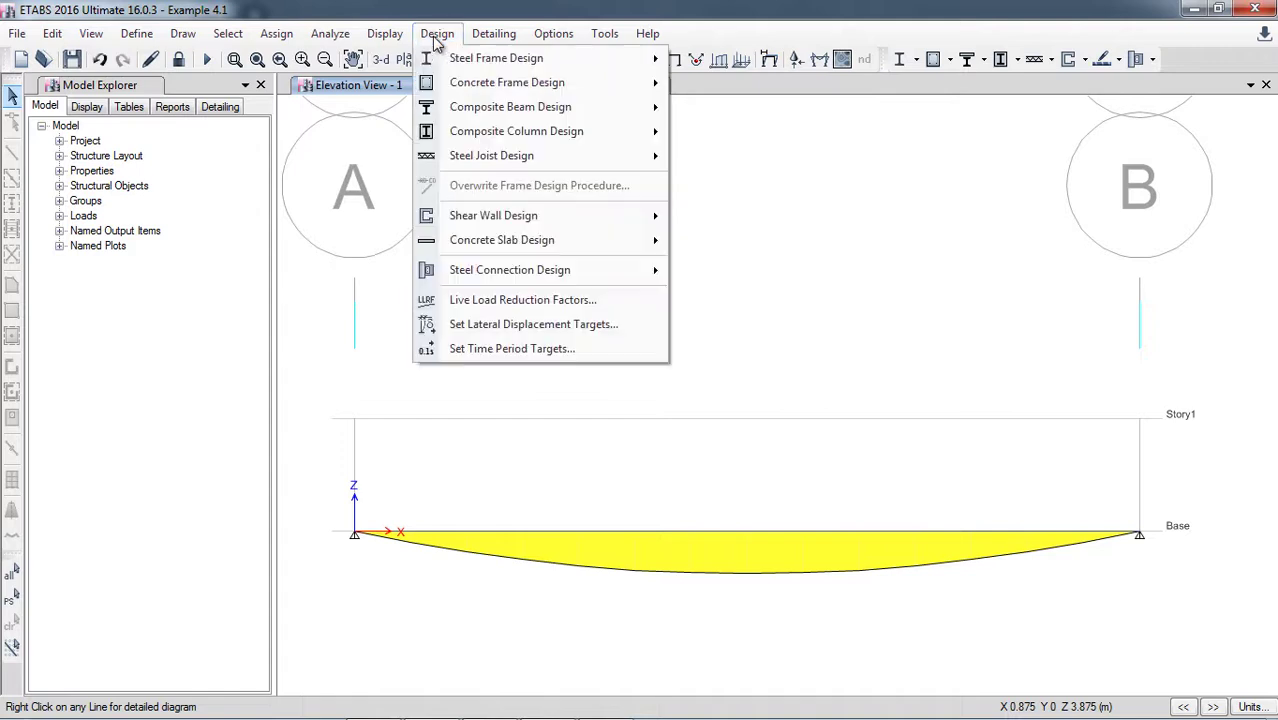
{"action": "mouse_move", "coordinate": [478, 60]}
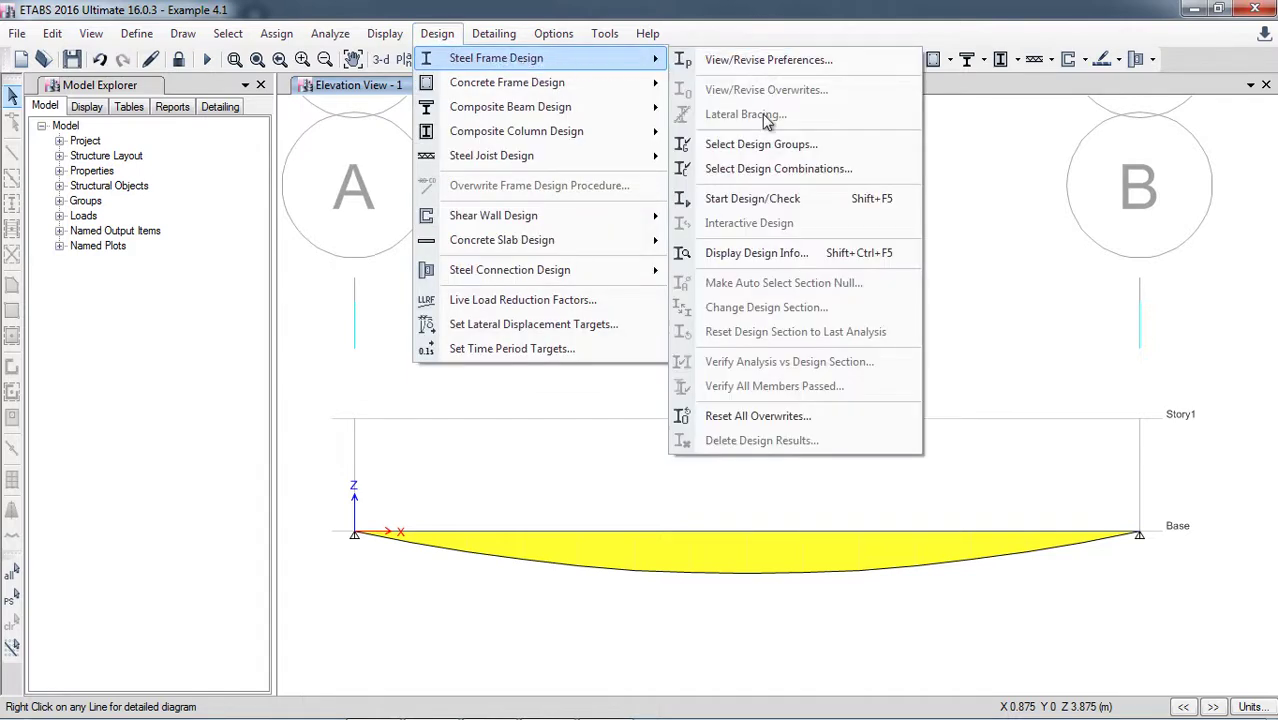
{"action": "left_click", "coordinate": [767, 170]}
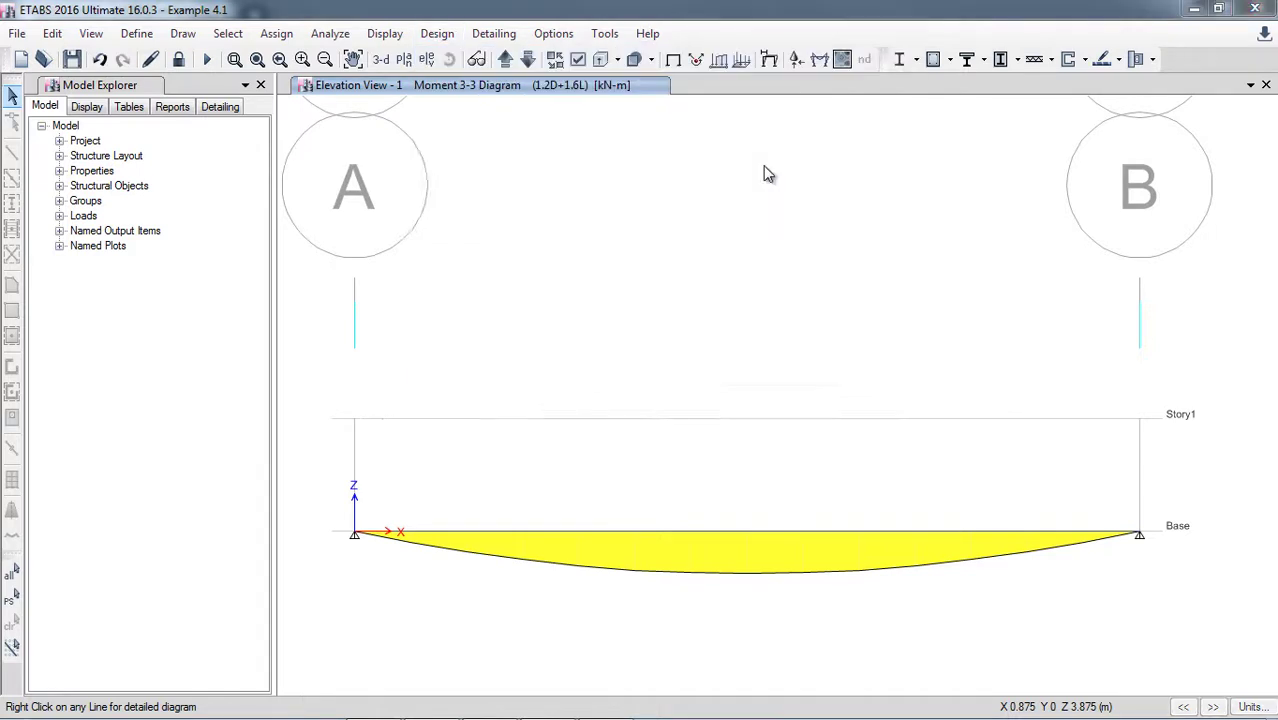
{"action": "left_click", "coordinate": [705, 293]}
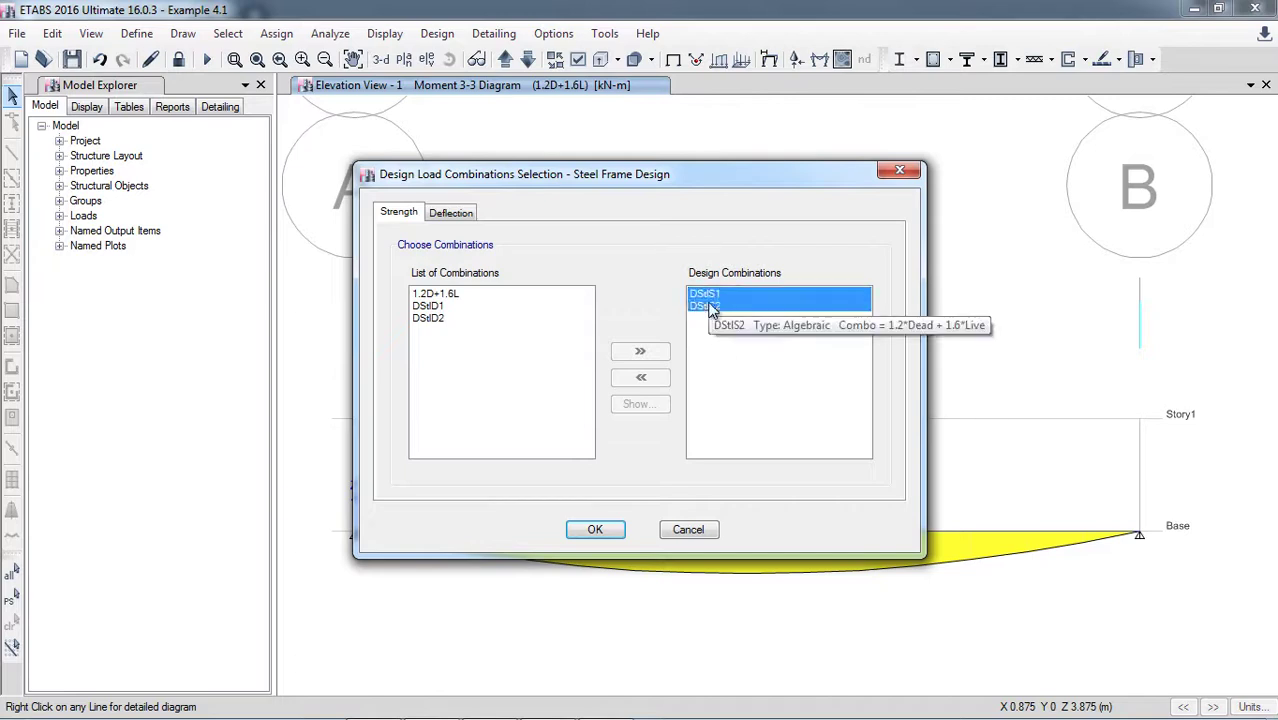
{"action": "left_click", "coordinate": [710, 306], "text": "shift"}
{"action": "left_click", "coordinate": [641, 377]}
{"action": "left_click", "coordinate": [474, 293]}
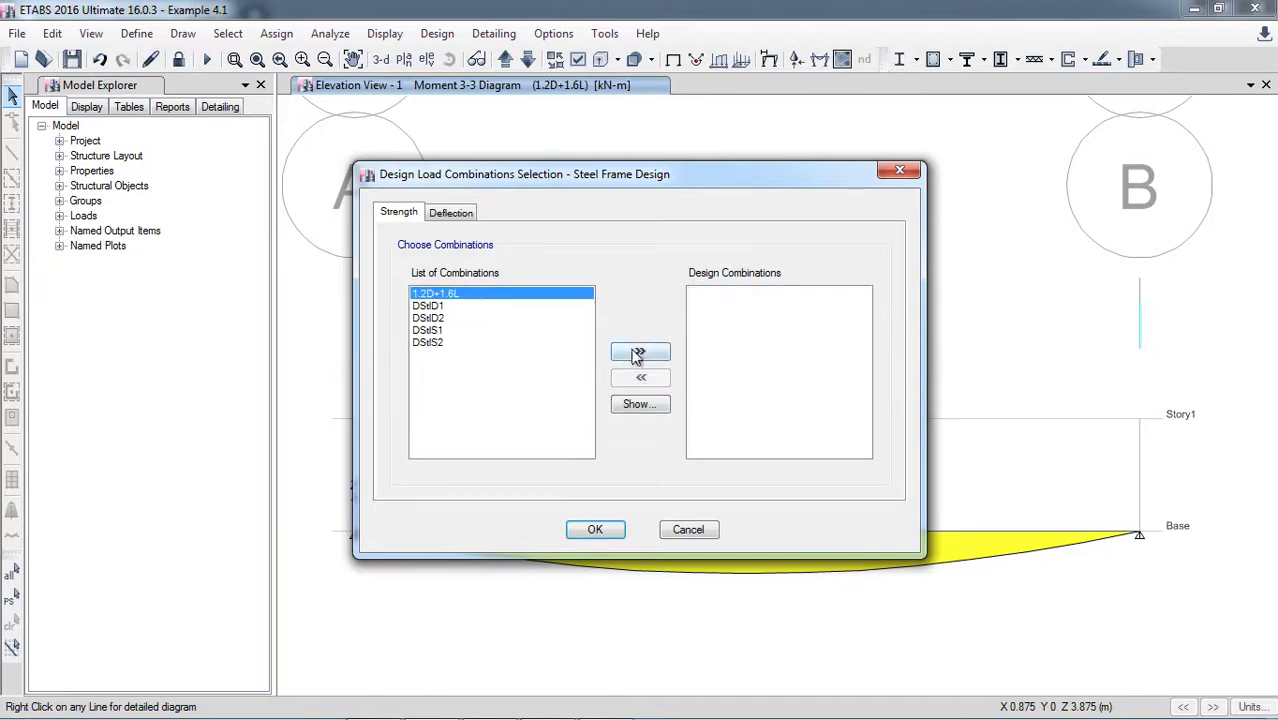
{"action": "left_click", "coordinate": [640, 351]}
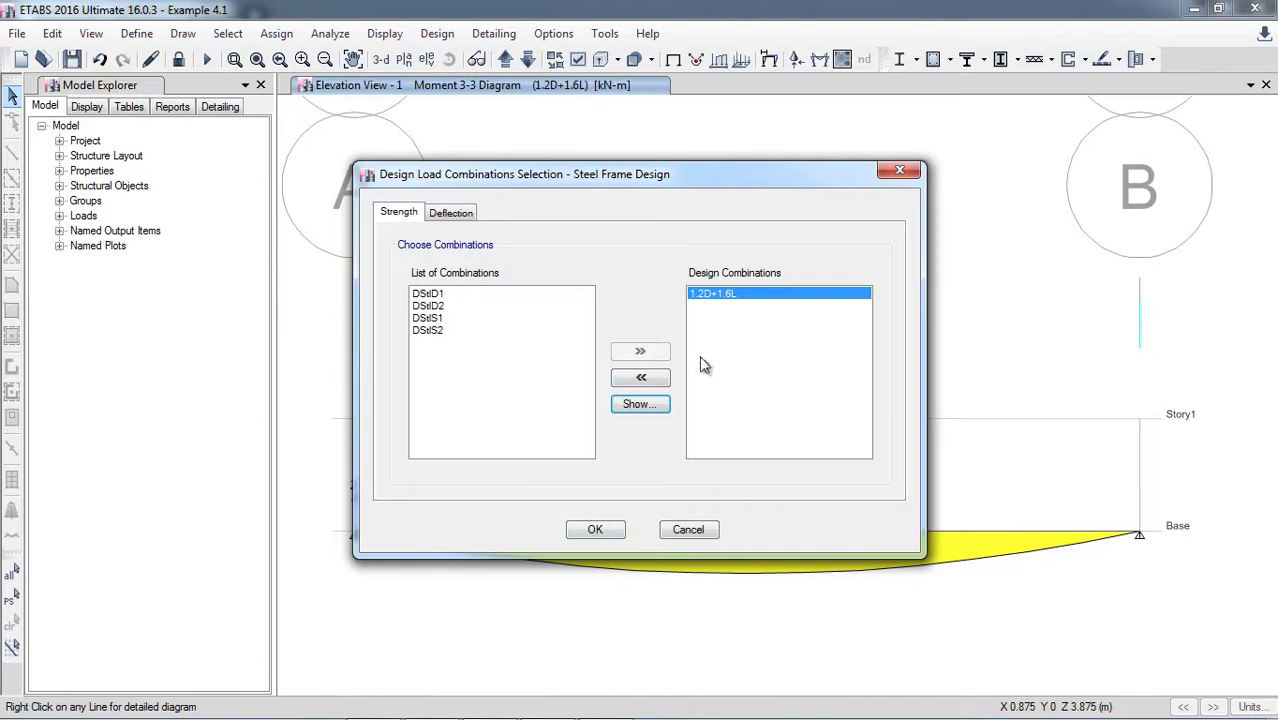
{"action": "left_click", "coordinate": [596, 530]}
- Start the steel frame design check
{"action": "left_click", "coordinate": [440, 34]}
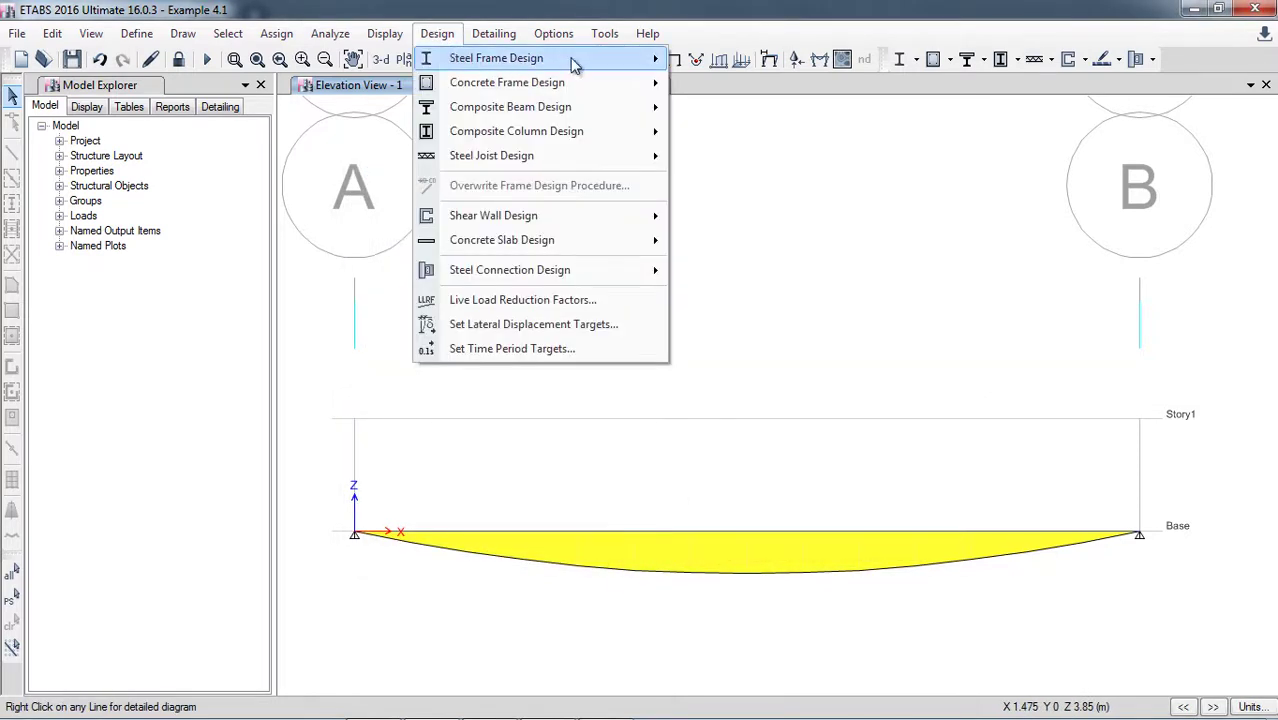
{"action": "mouse_move", "coordinate": [559, 60]}
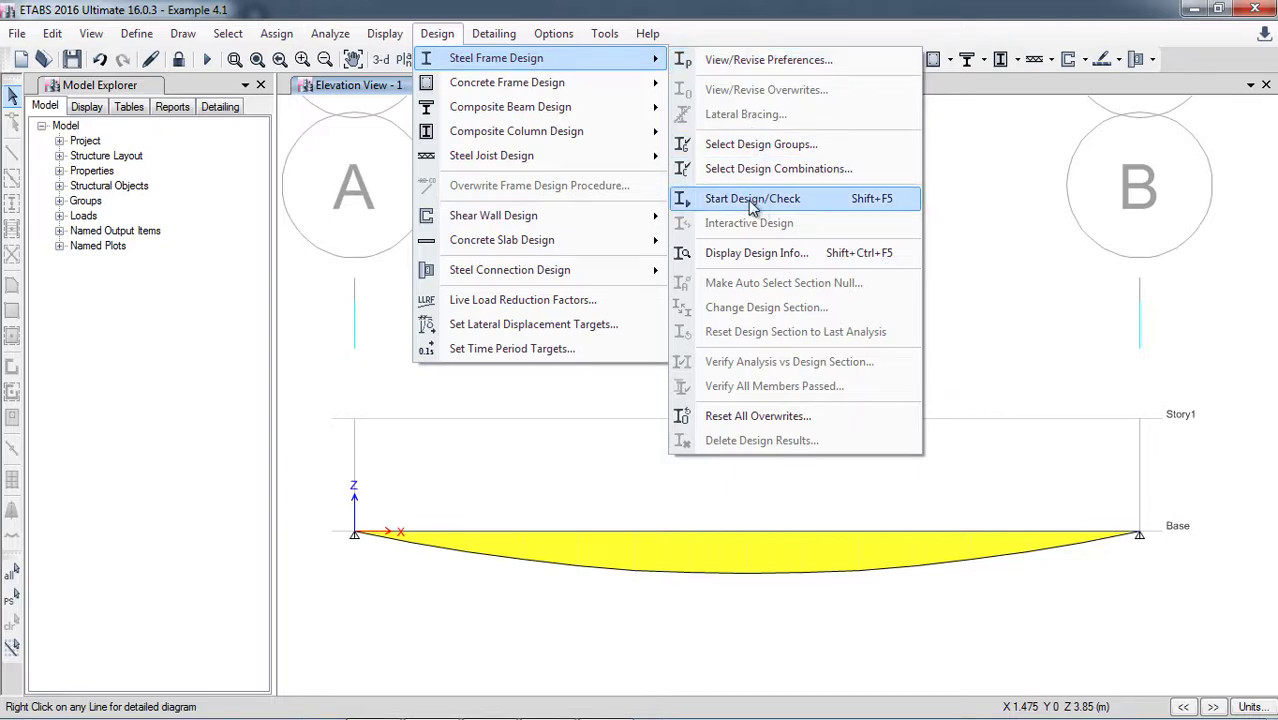
{"action": "left_click", "coordinate": [785, 200]}
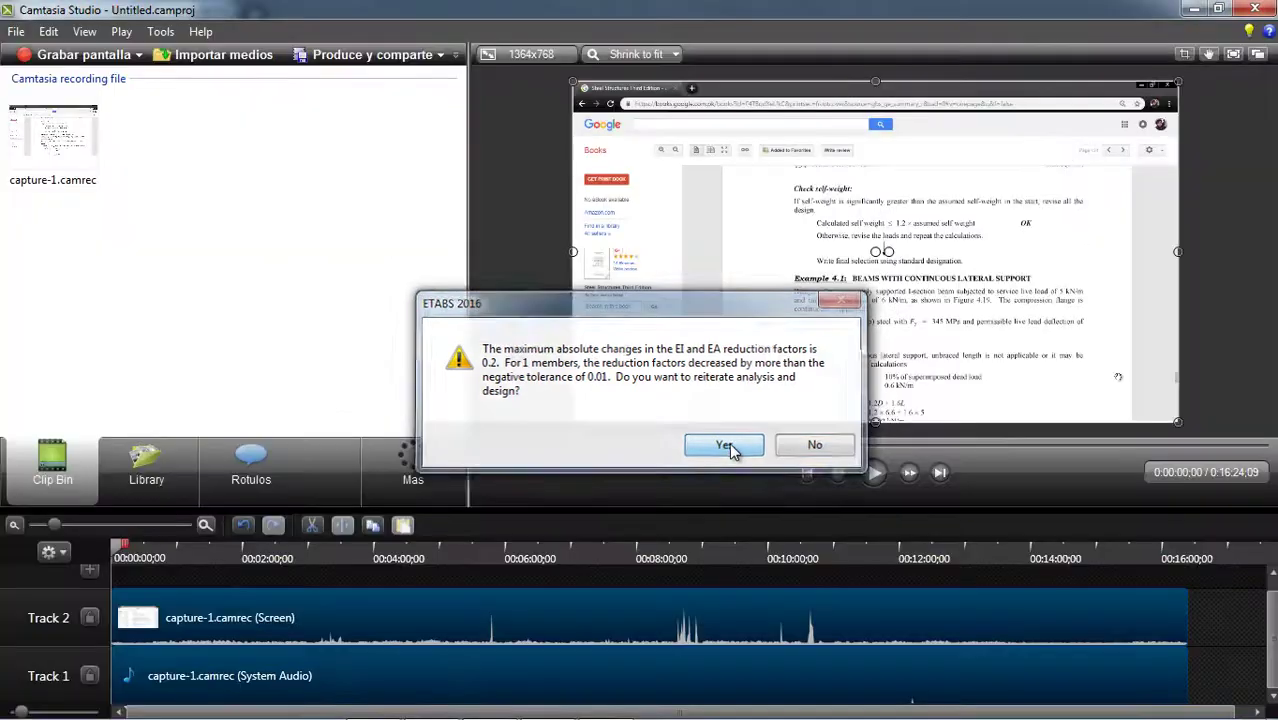
- Reiterate analysis and show beam B1's stress check, peaking at 0.780 at 3.5 m
{"action": "left_click", "coordinate": [727, 445]}
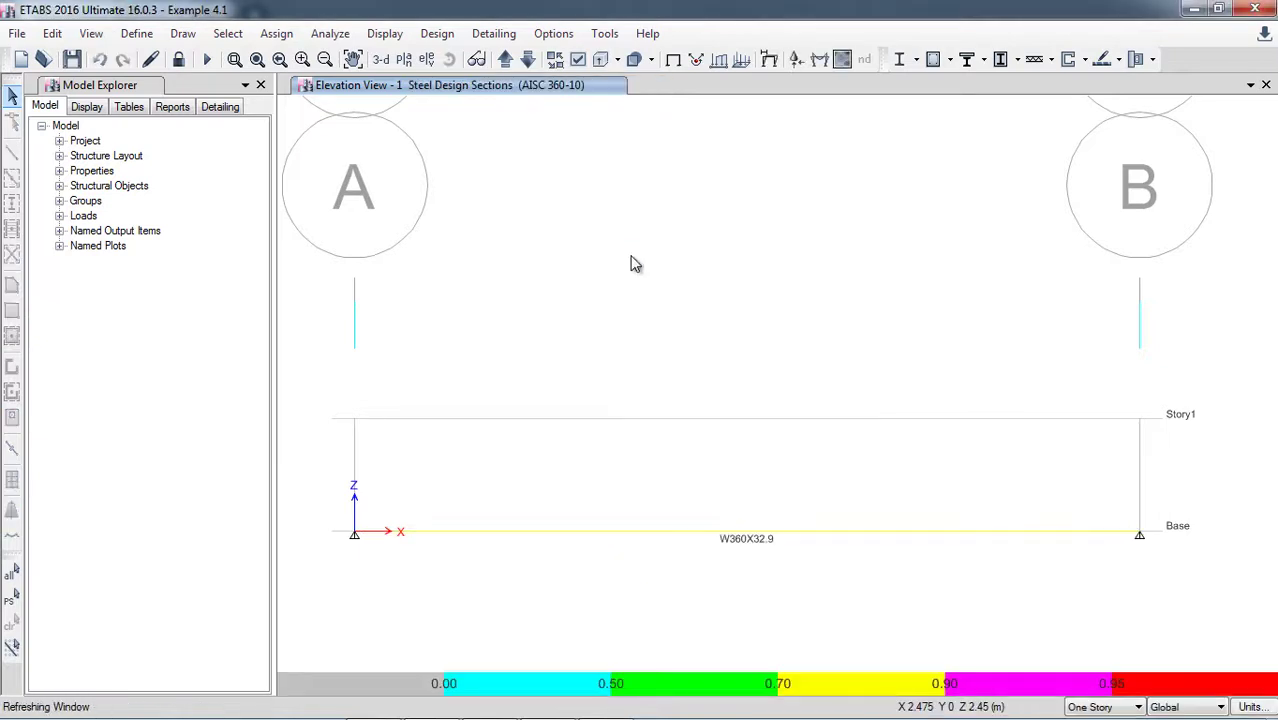
{"action": "right_click", "coordinate": [680, 540]}
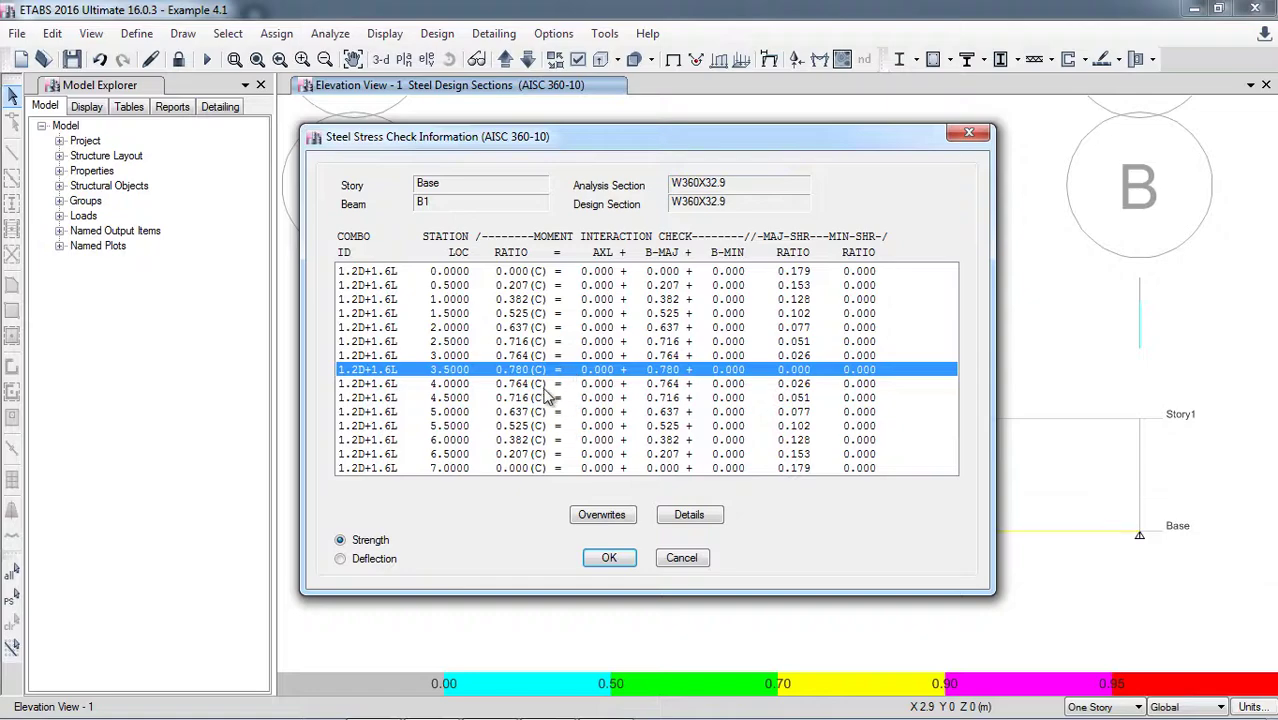
- Read beam B1's Design Details report through page 2, then bring up the textbook in Chrome
{"action": "left_click", "coordinate": [706, 517]}
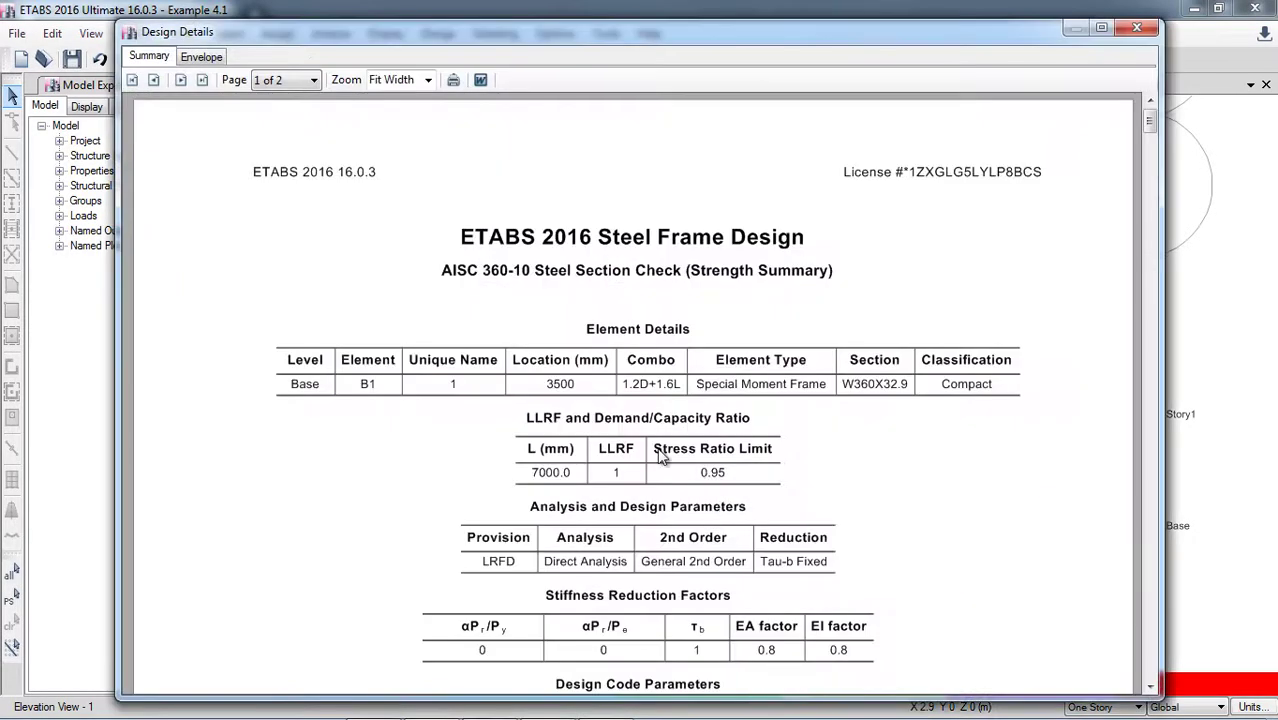
{"action": "scroll", "coordinate": [662, 420], "scroll_direction": "down", "scroll_amount": 3}
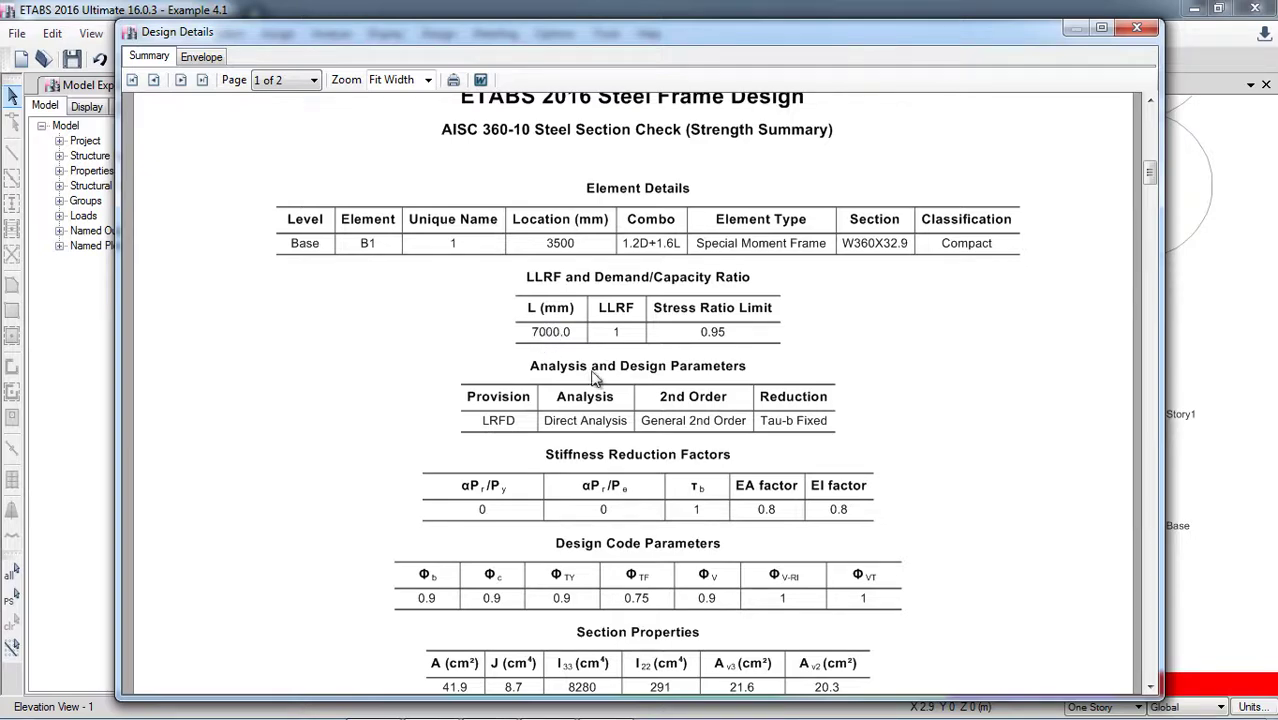
{"action": "scroll", "coordinate": [696, 442], "scroll_direction": "down", "scroll_amount": 4}
{"action": "scroll", "coordinate": [570, 440], "scroll_direction": "down", "scroll_amount": 2}
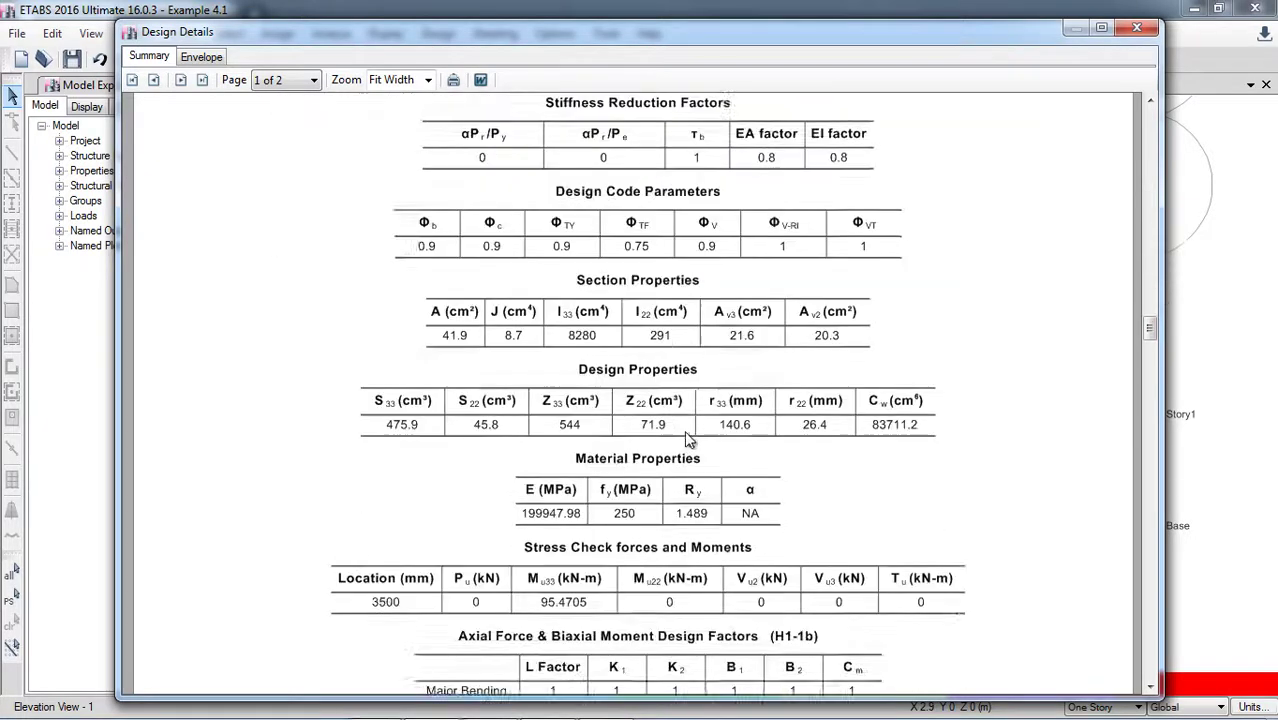
{"action": "scroll", "coordinate": [553, 449], "scroll_direction": "down", "scroll_amount": 2}
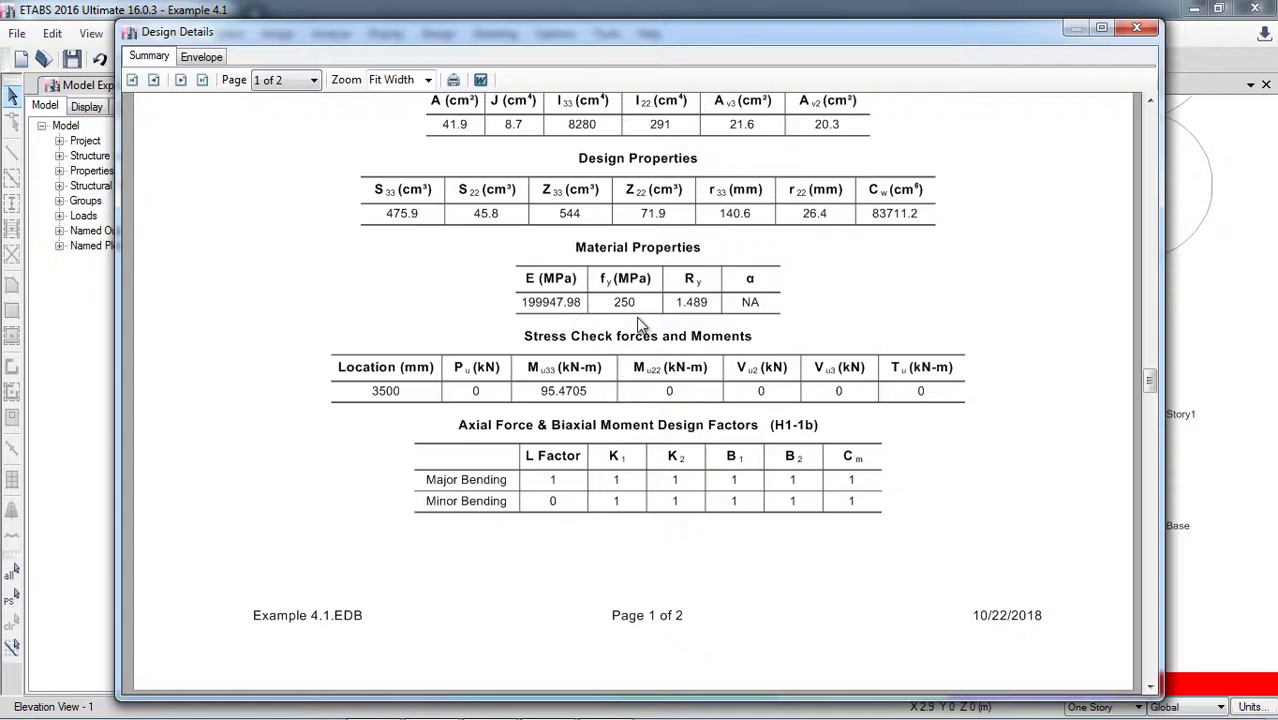
{"action": "scroll", "coordinate": [659, 369], "scroll_direction": "down", "scroll_amount": 5}
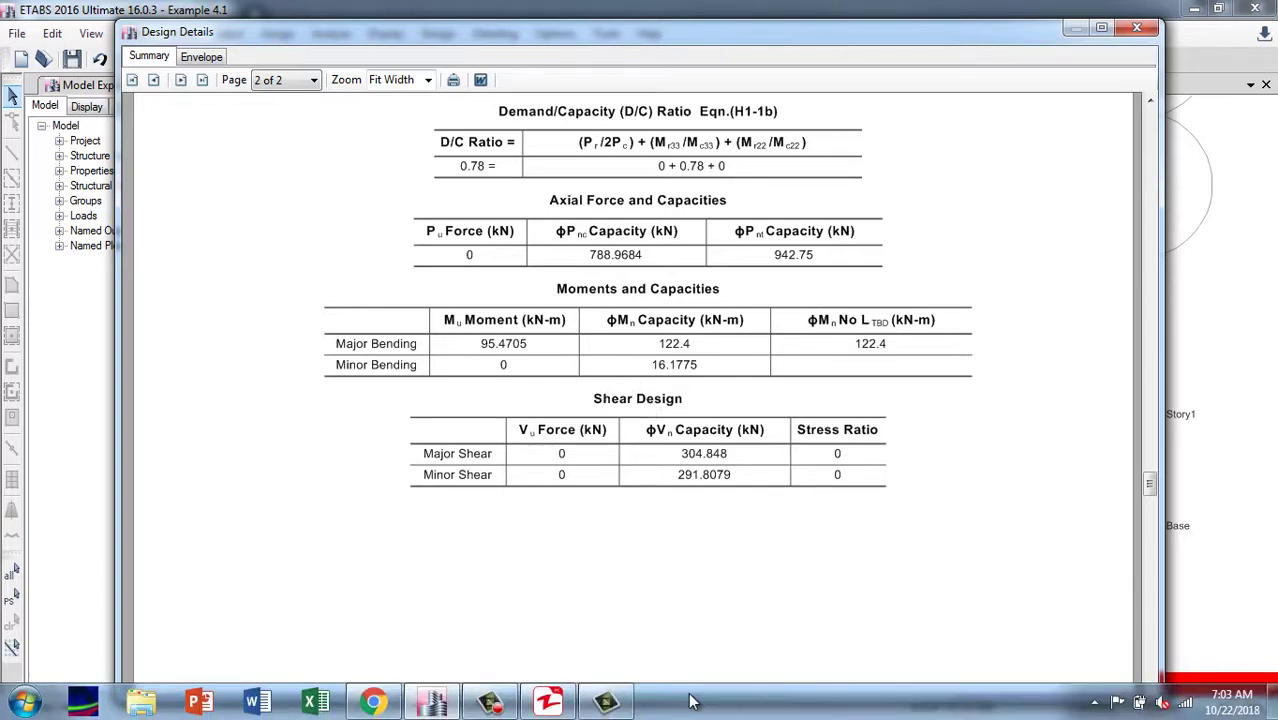
{"action": "mouse_move", "coordinate": [645, 702]}
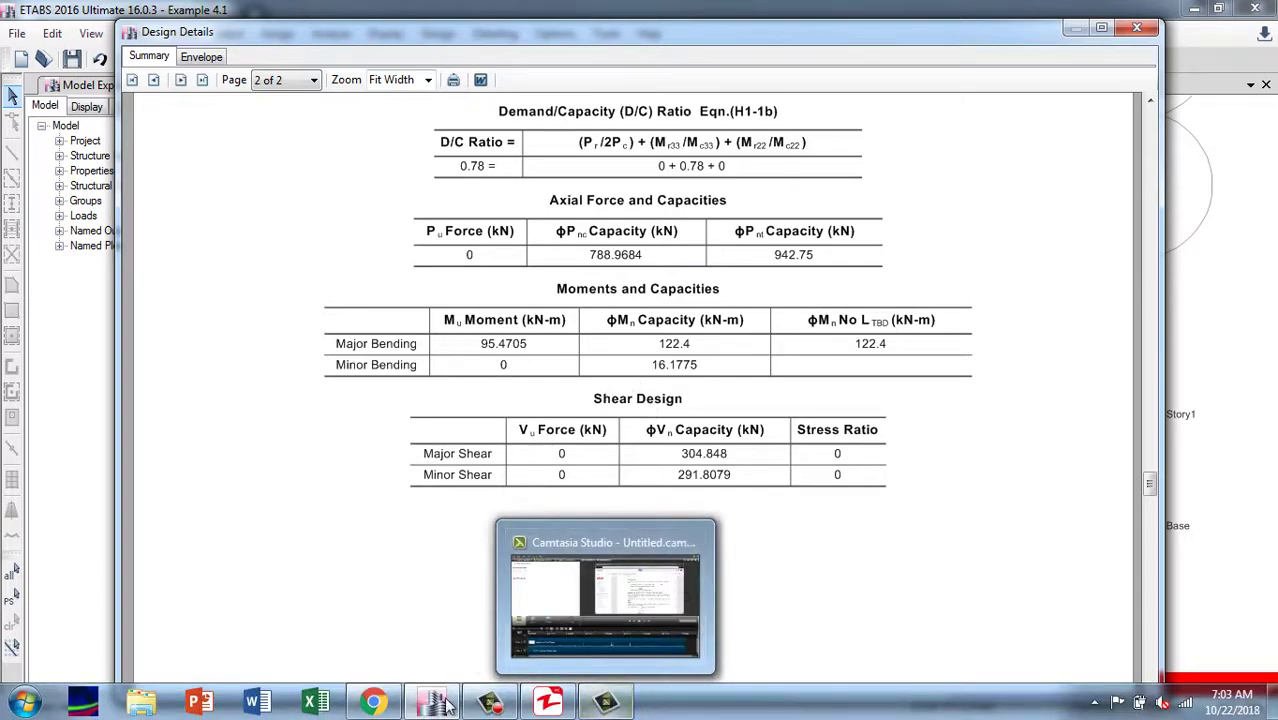
{"action": "left_click", "coordinate": [373, 704]}
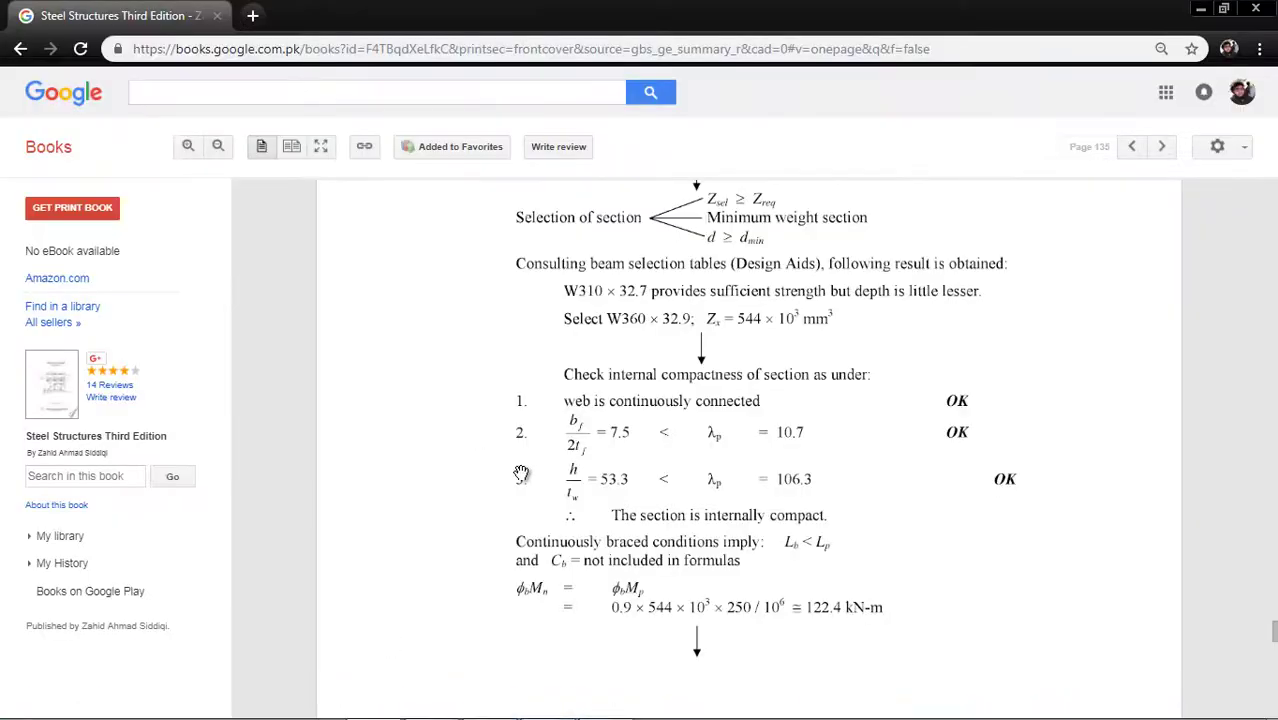
- Compare textbook pages 135–136 (φbMn = 122.4 kN-m), then return to ETABS's design report
{"action": "scroll", "coordinate": [600, 435], "scroll_direction": "up", "scroll_amount": 5}
{"action": "scroll", "coordinate": [600, 435], "scroll_direction": "down", "scroll_amount": 6}
{"action": "scroll", "coordinate": [600, 440], "scroll_direction": "down", "scroll_amount": 8}
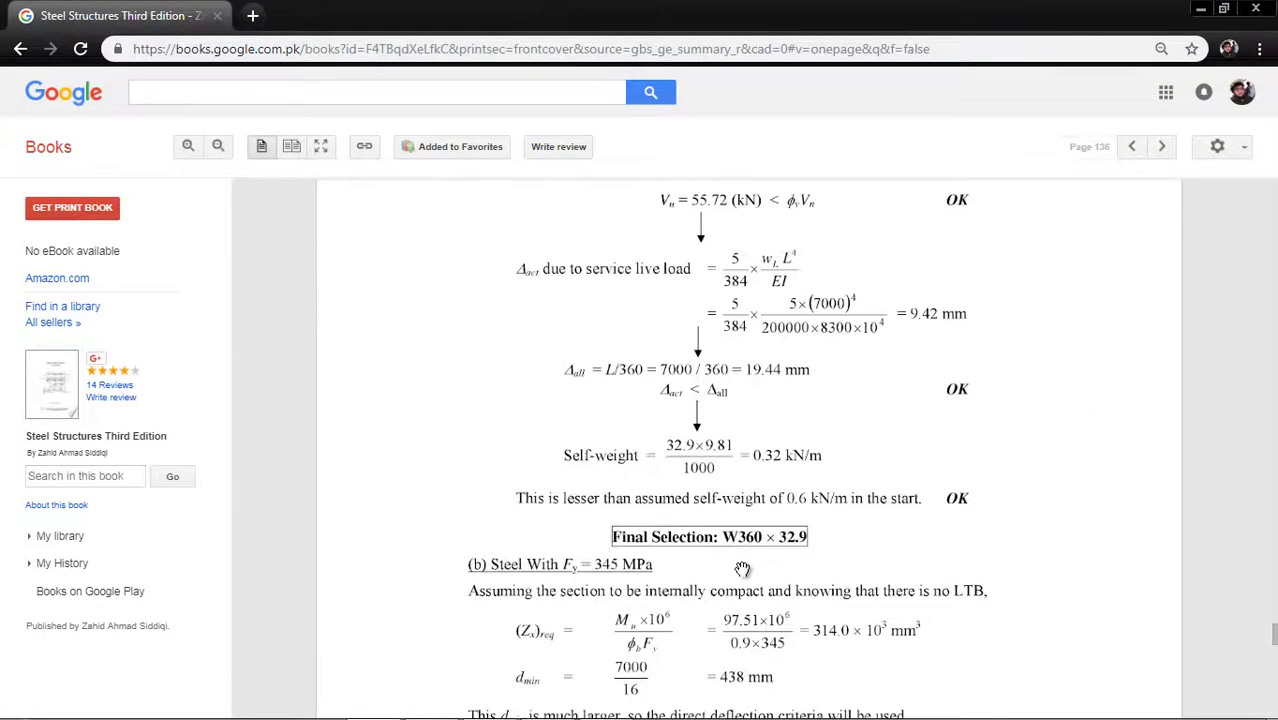
{"action": "scroll", "coordinate": [735, 545], "scroll_direction": "up", "scroll_amount": 7}
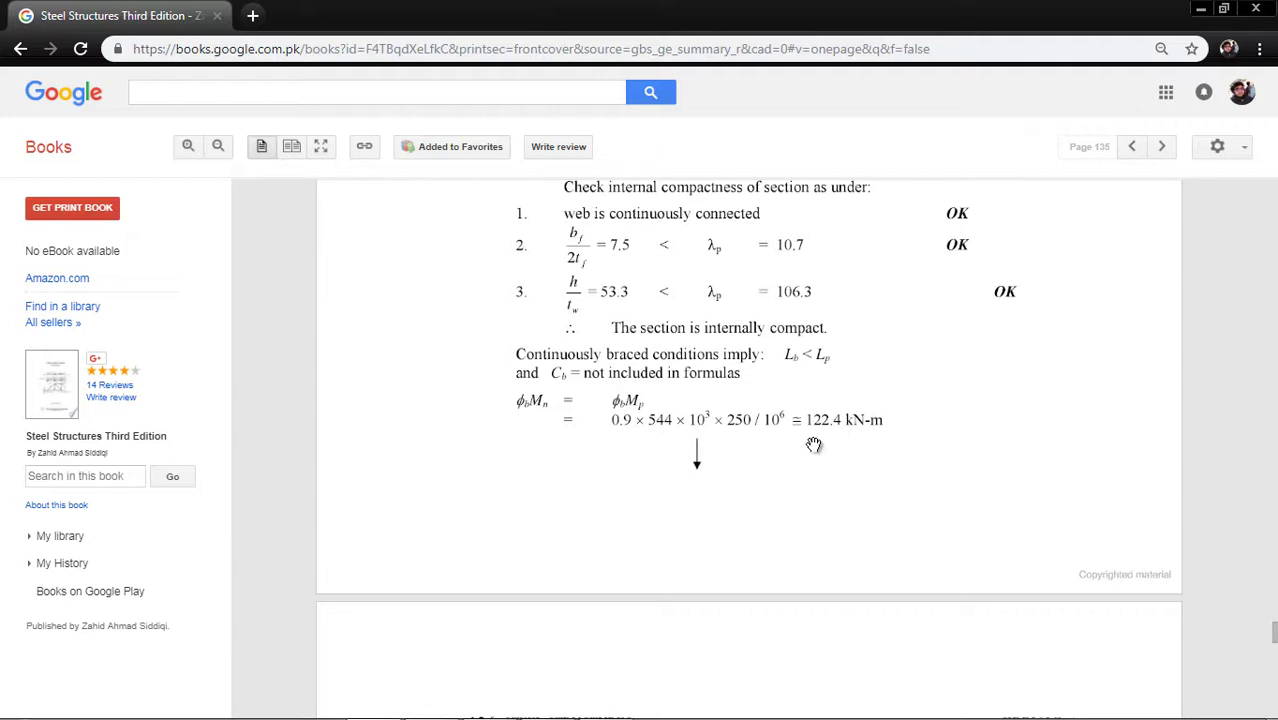
{"action": "scroll", "coordinate": [758, 489], "scroll_direction": "down", "scroll_amount": 5}
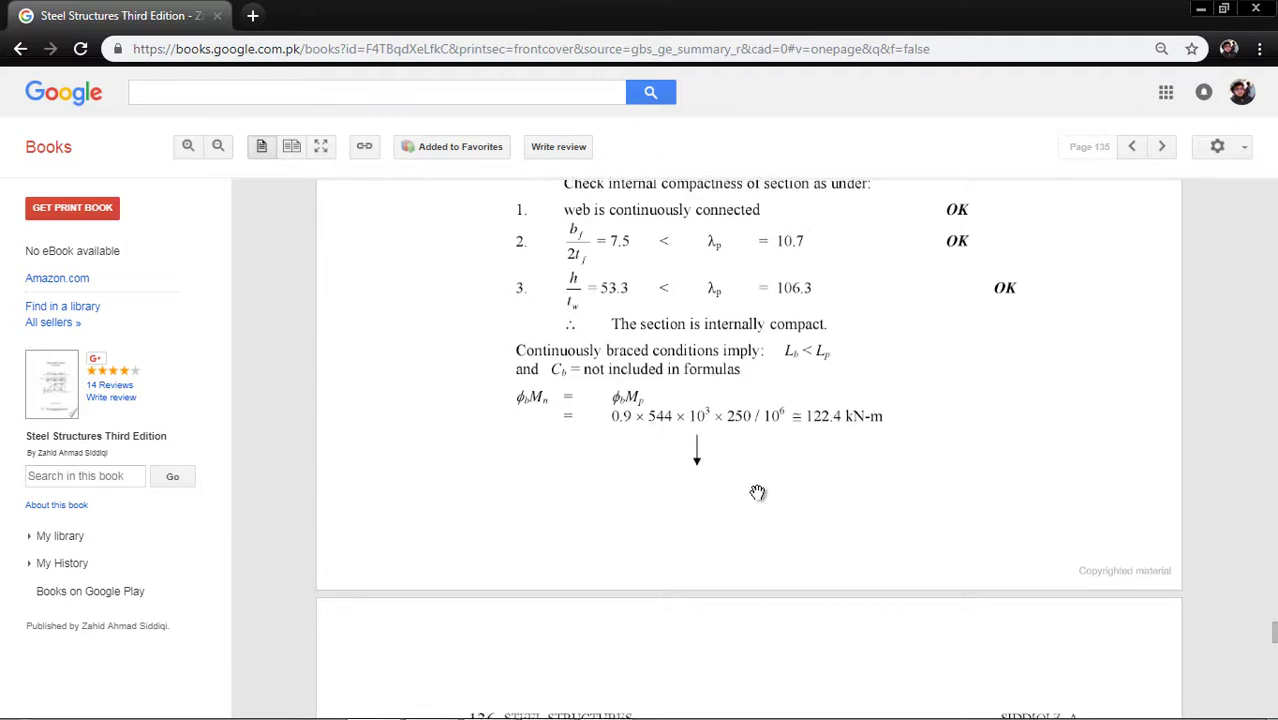
{"action": "mouse_move", "coordinate": [585, 705]}
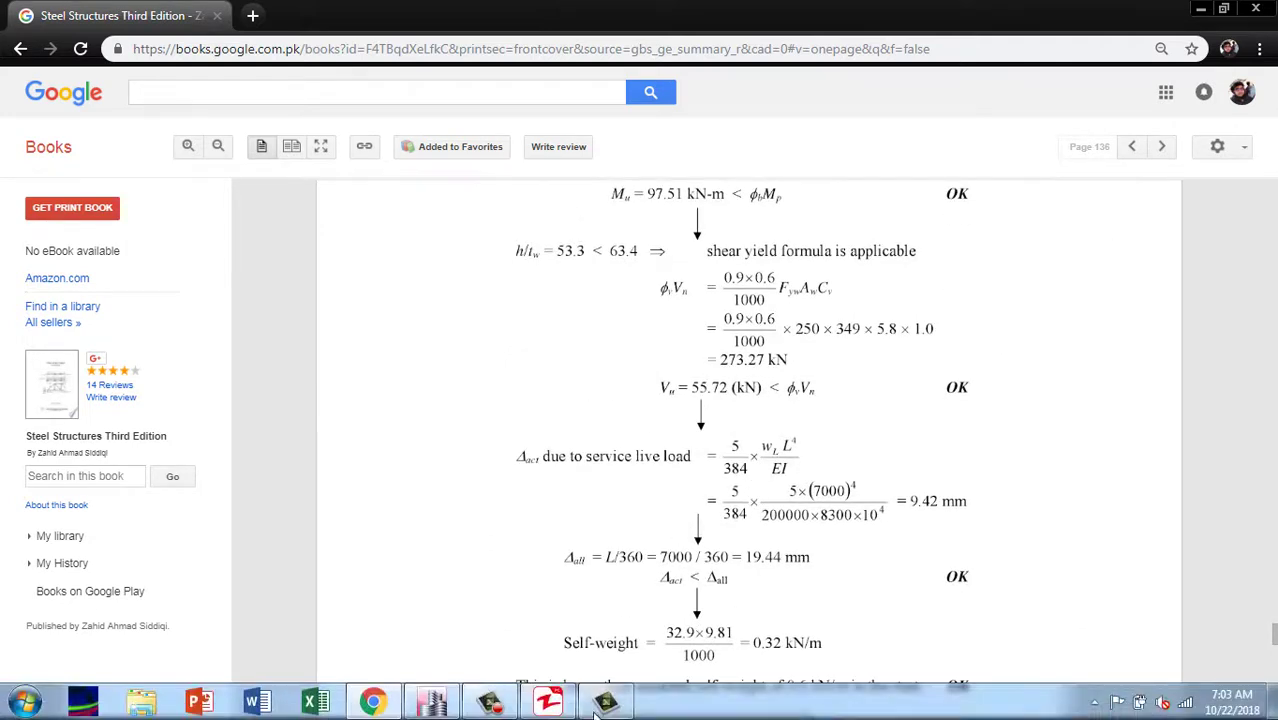
{"action": "mouse_move", "coordinate": [430, 706]}
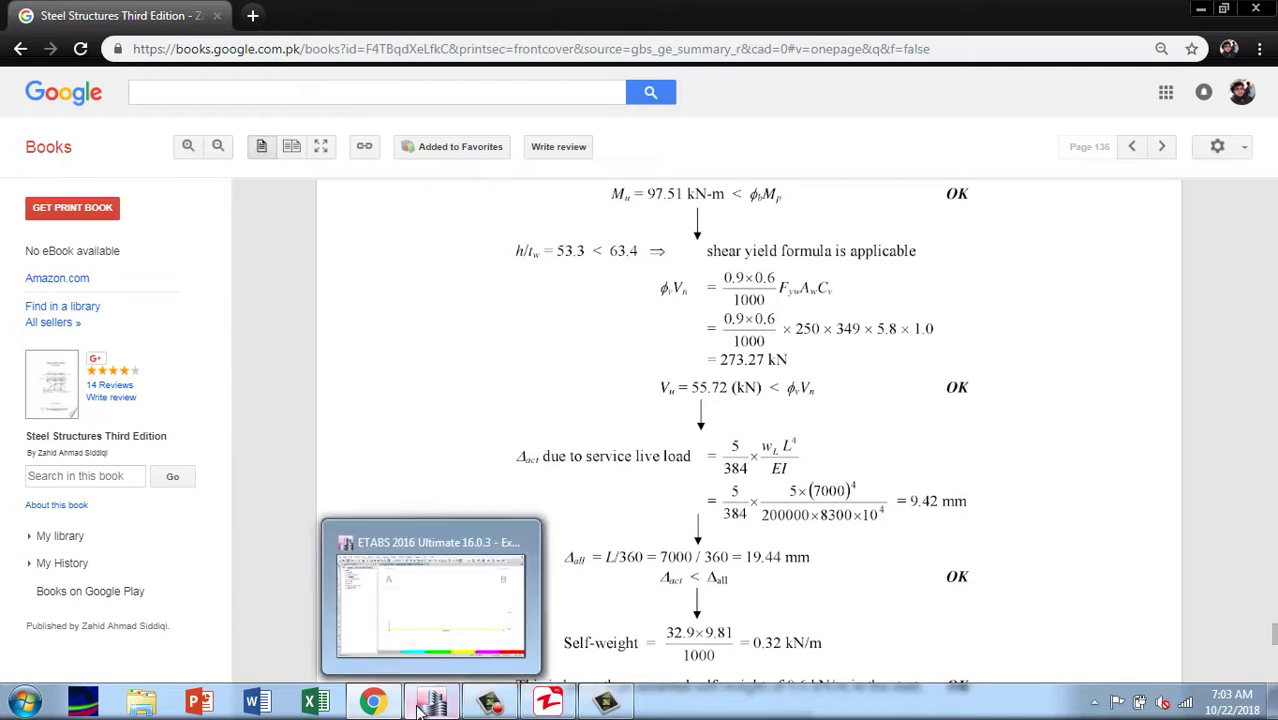
{"action": "left_click", "coordinate": [435, 633]}
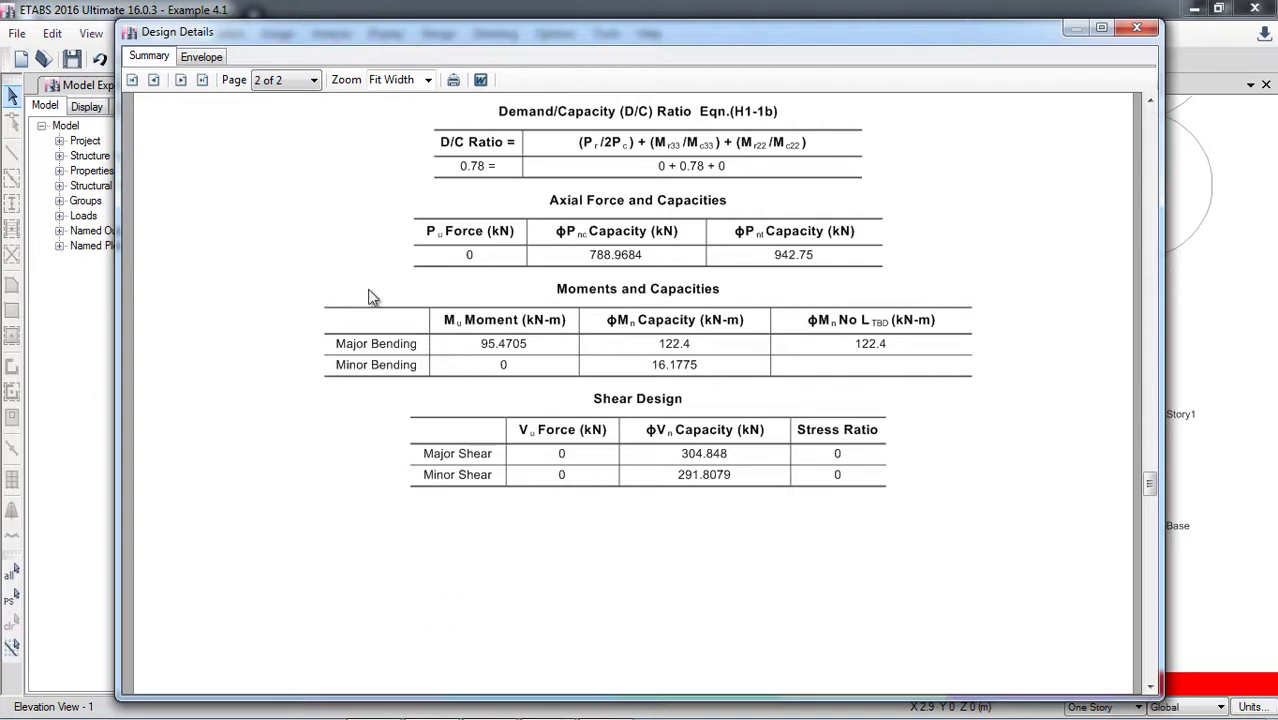
- Close the report, check beam B1's deflection ratios peaking at 0.730, and dismiss the results
{"action": "left_click", "coordinate": [1137, 31]}
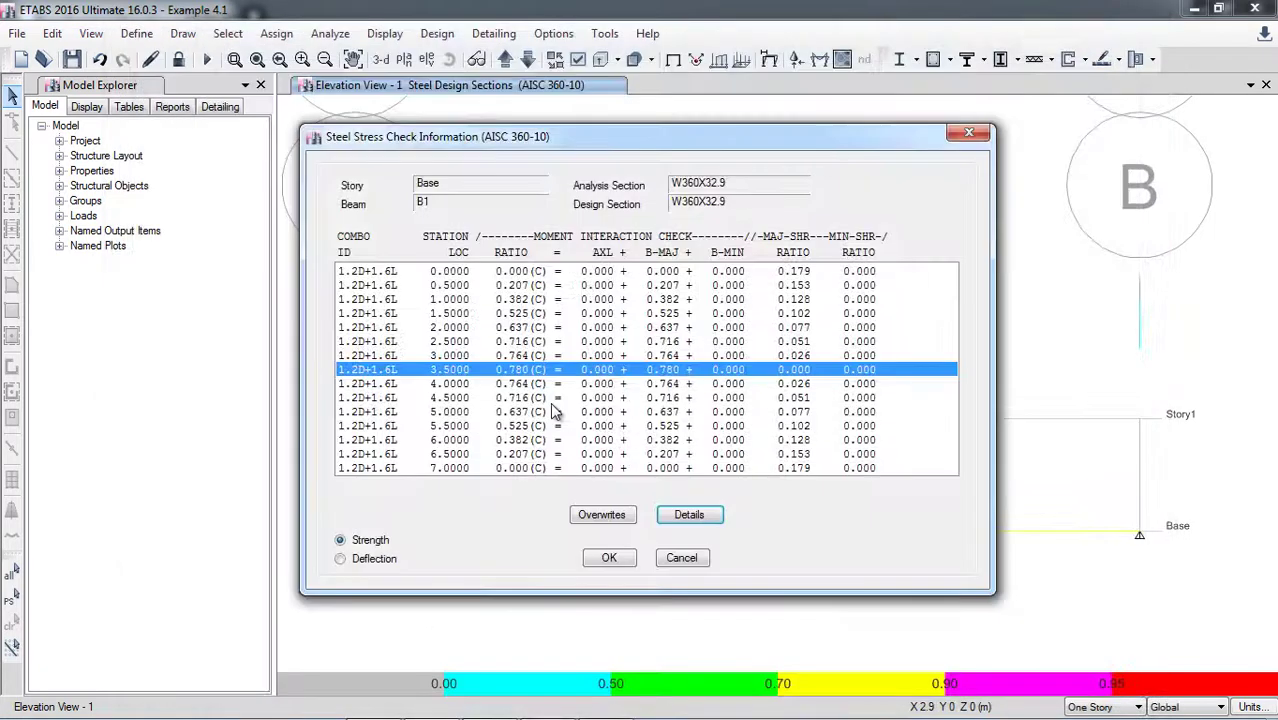
{"action": "left_click", "coordinate": [380, 561]}
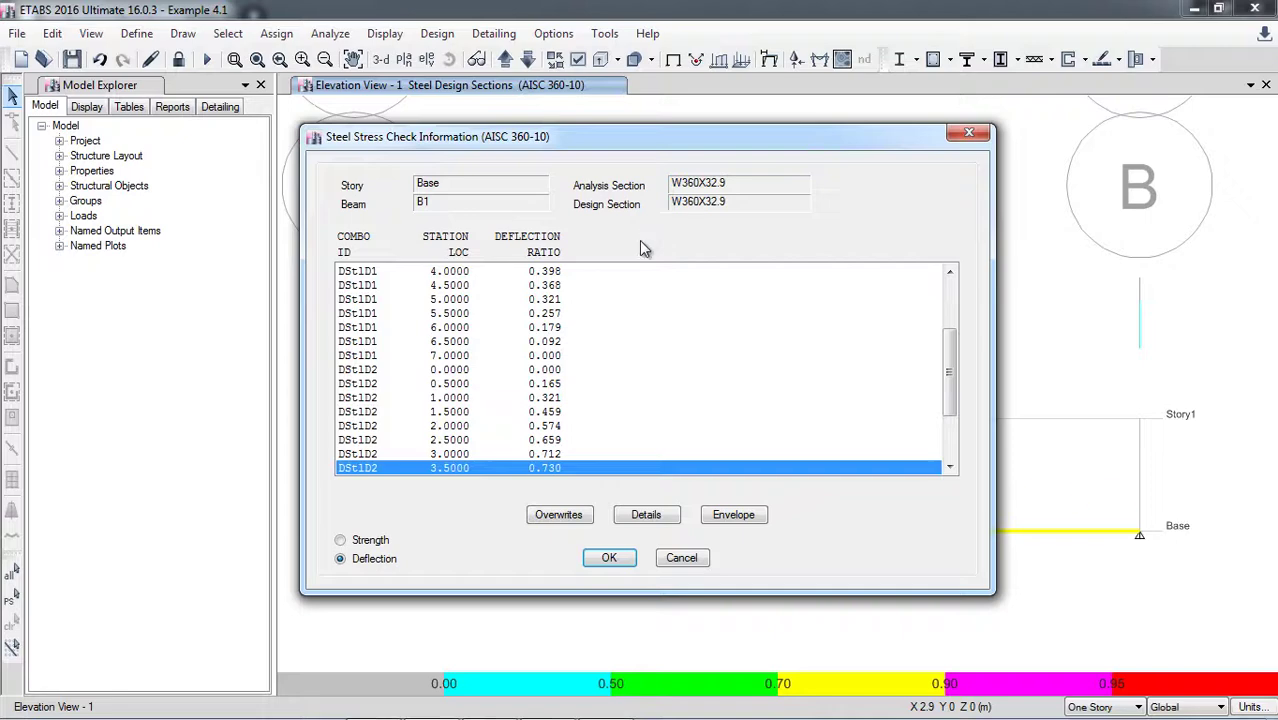
{"action": "left_click", "coordinate": [610, 557]}
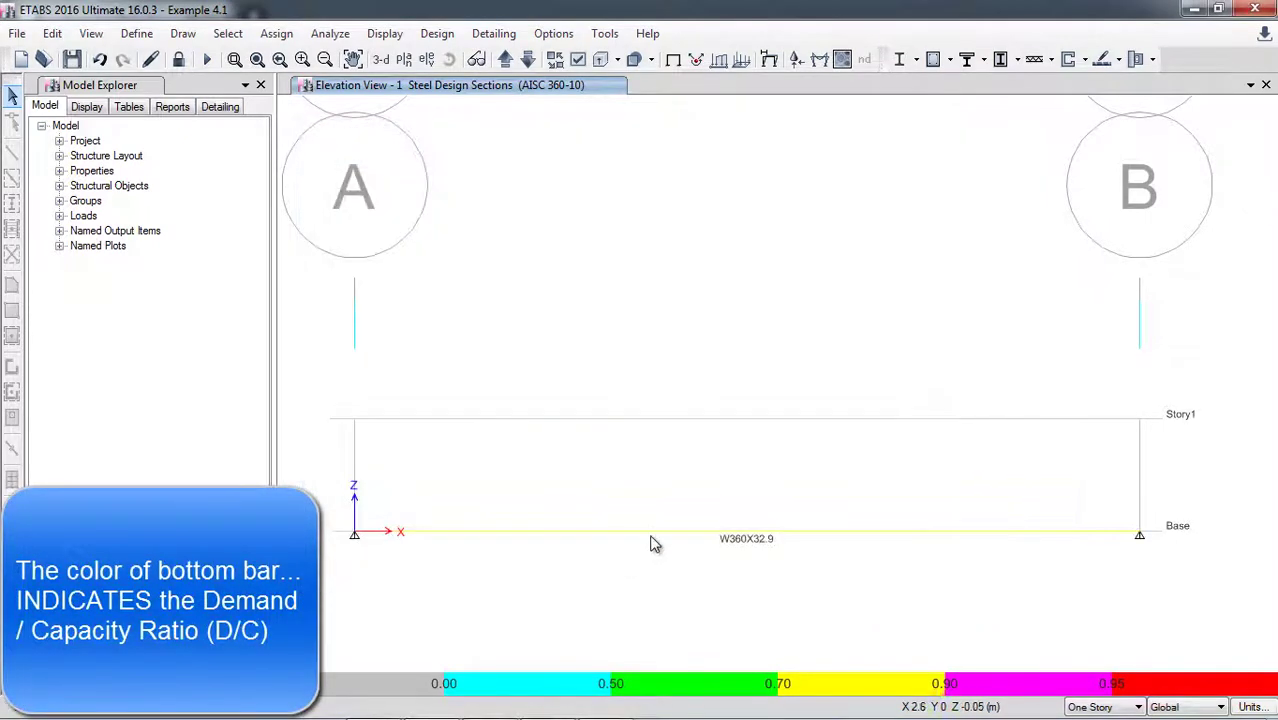